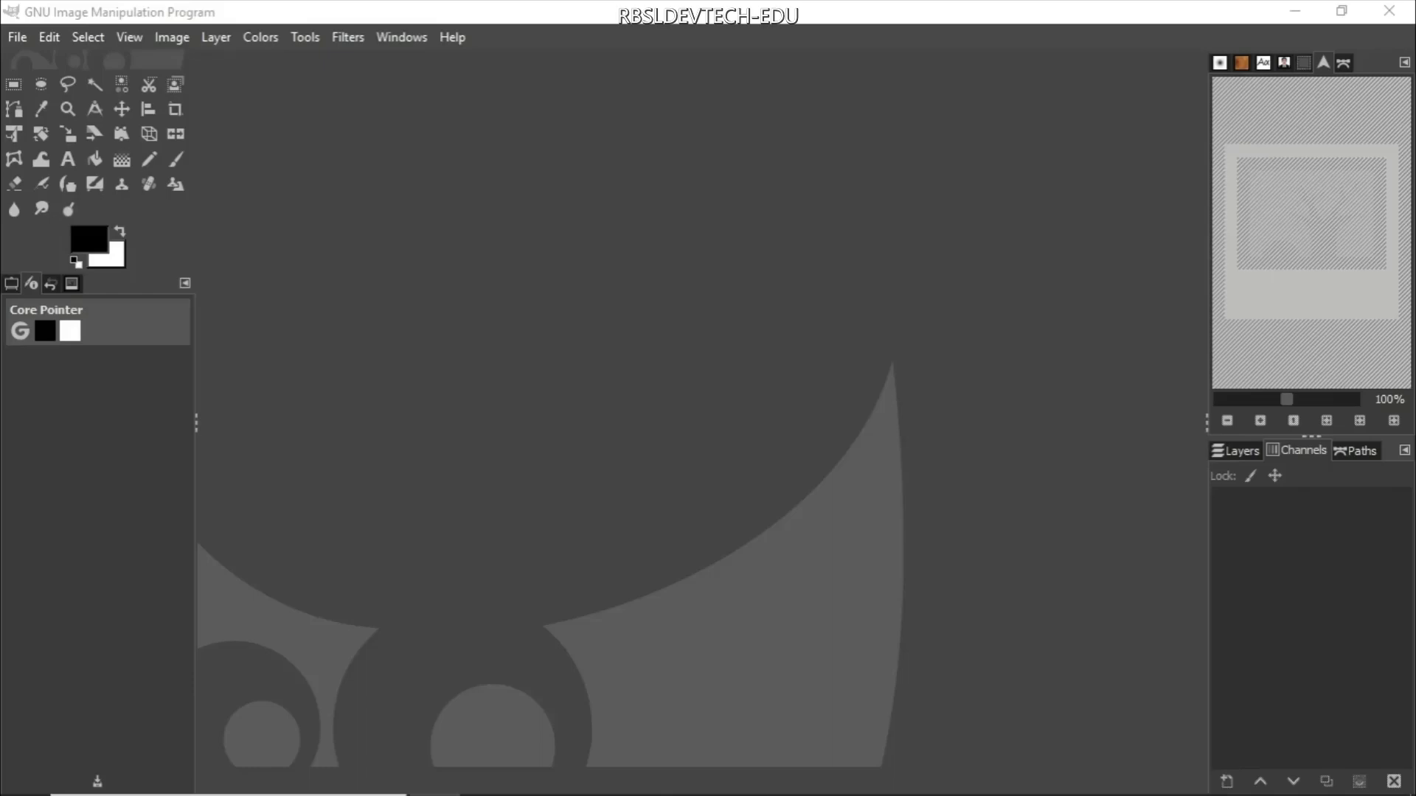
Import rod-image.jpg from the html-portfolio images folder into GIMP, converting it to the GIMP built-in sRGB profile
left_click_drag(1415, 110, 952, 51)
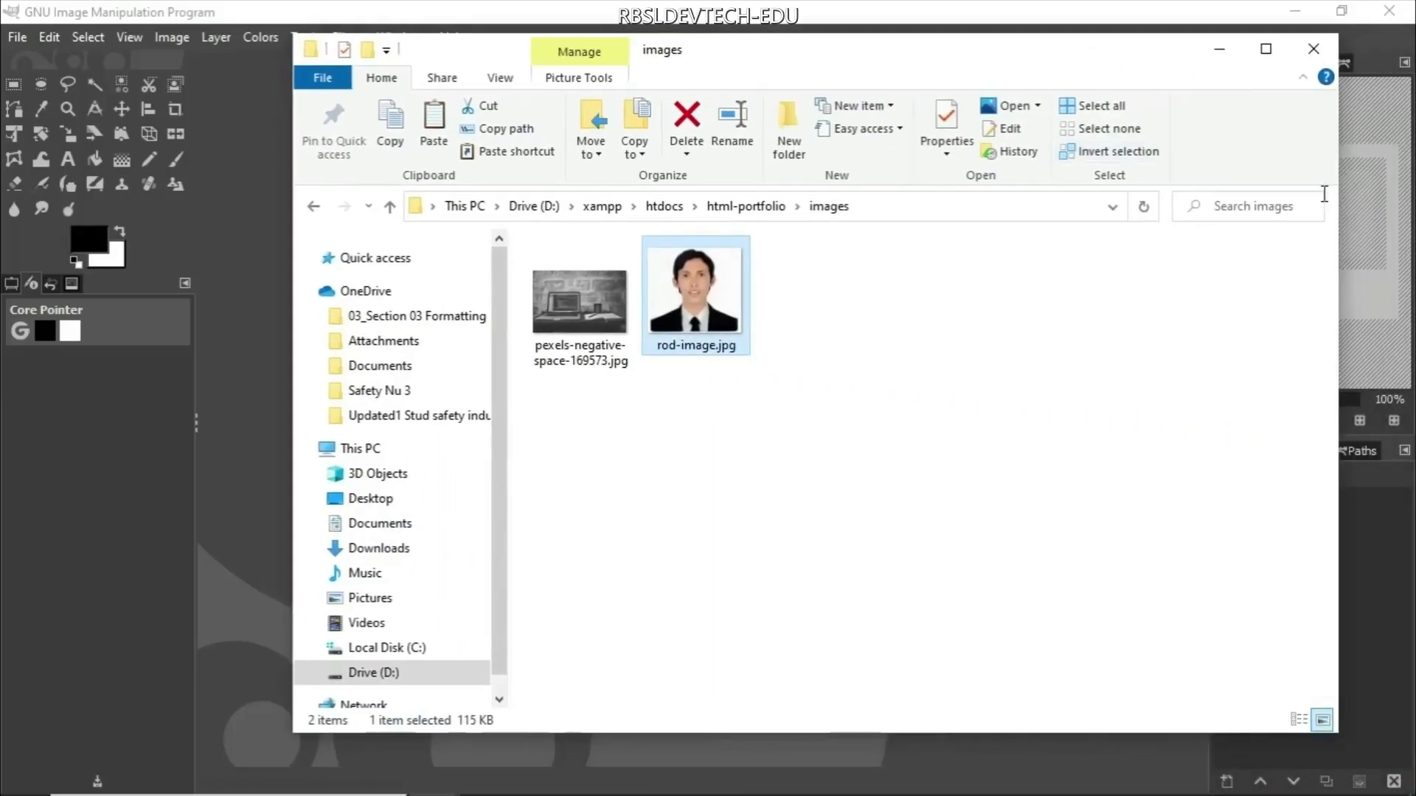
left_click(327, 292)
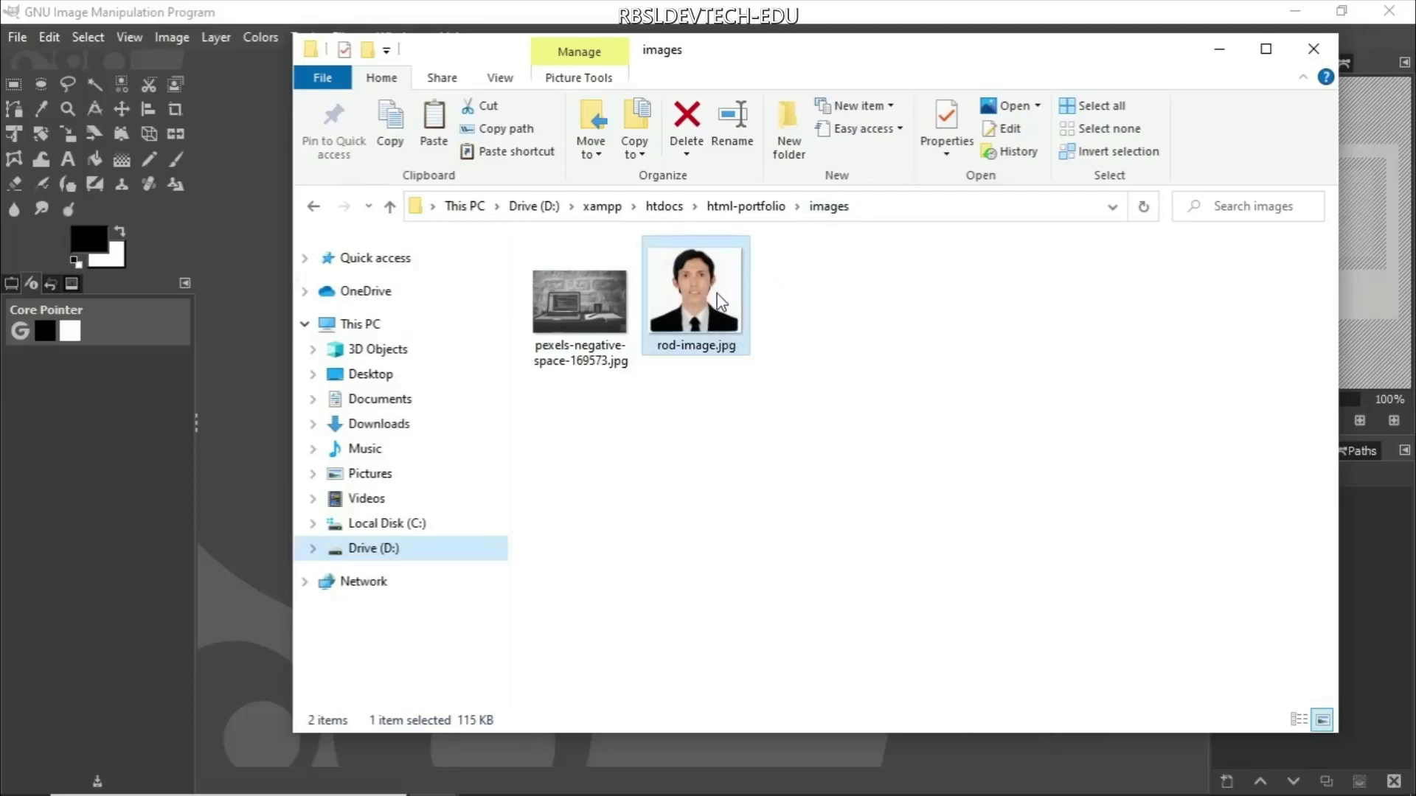
left_click_drag(721, 306, 264, 323)
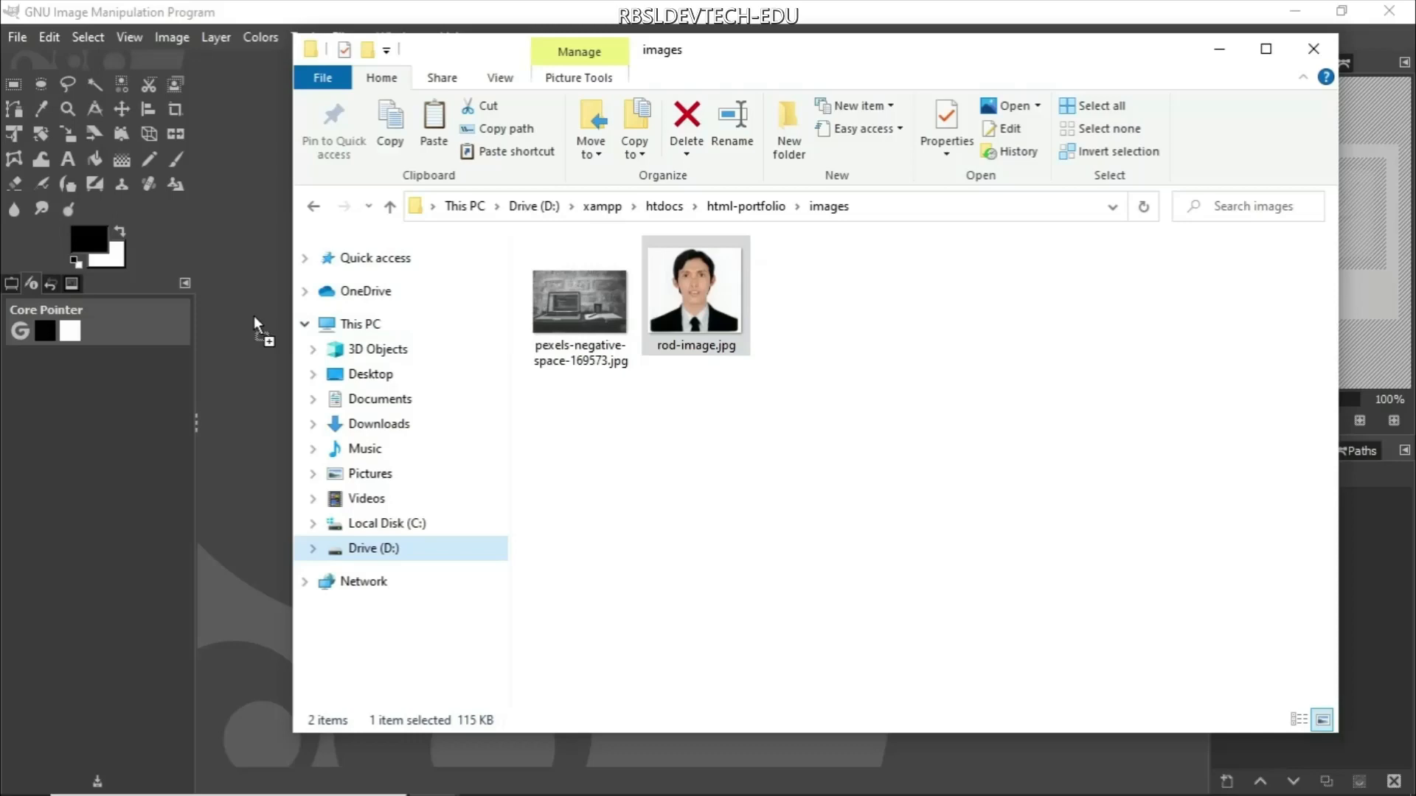
left_click_drag(254, 315, 253, 316)
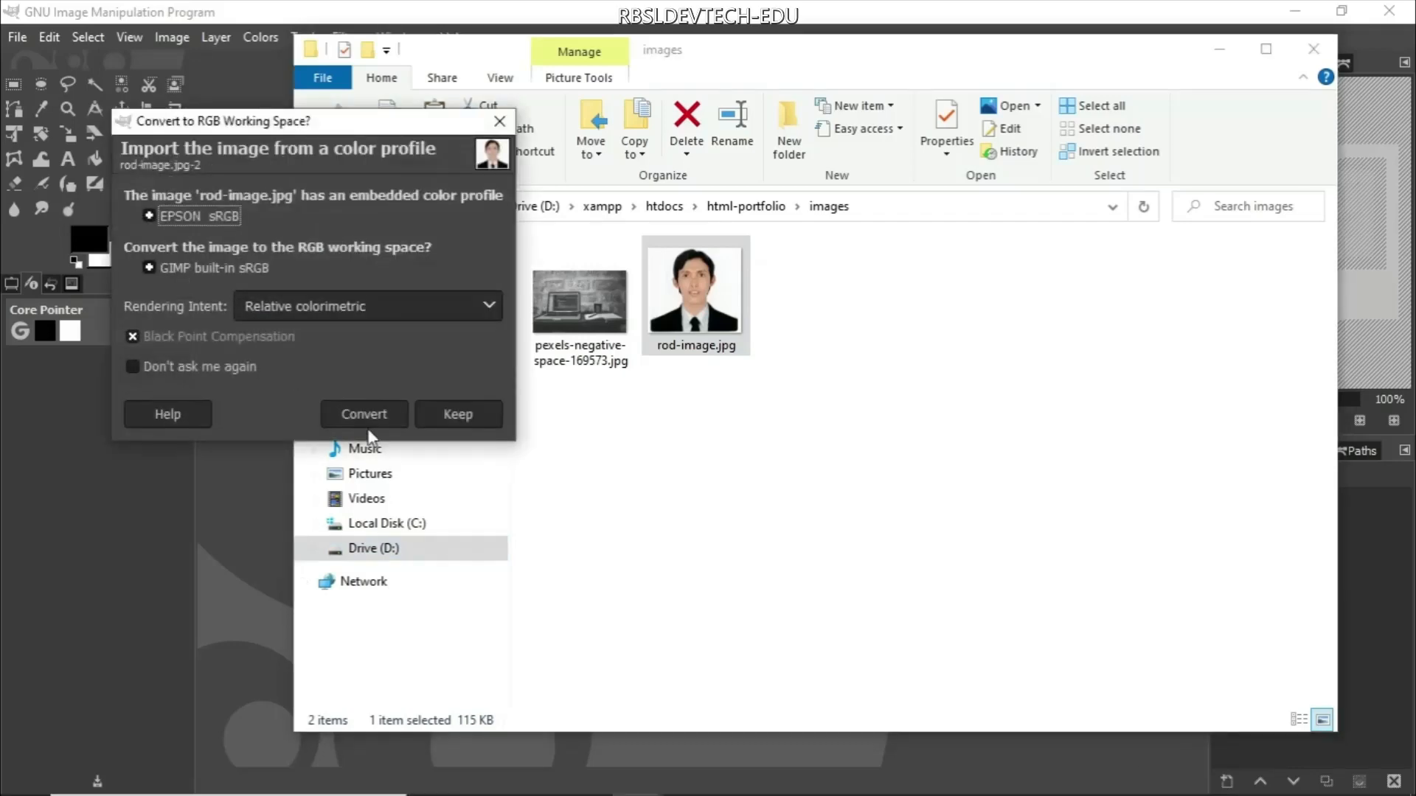
left_click(364, 413)
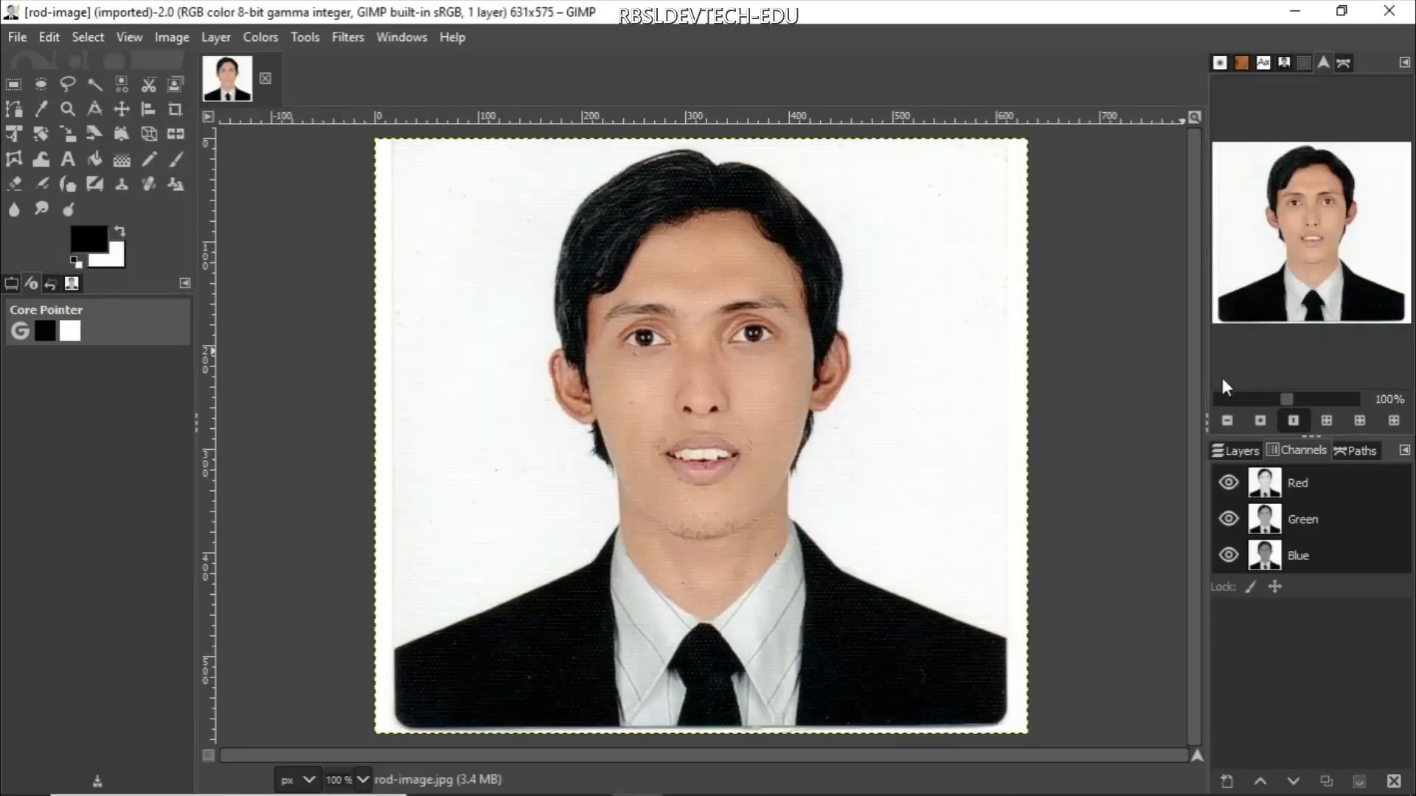
left_click(739, 794)
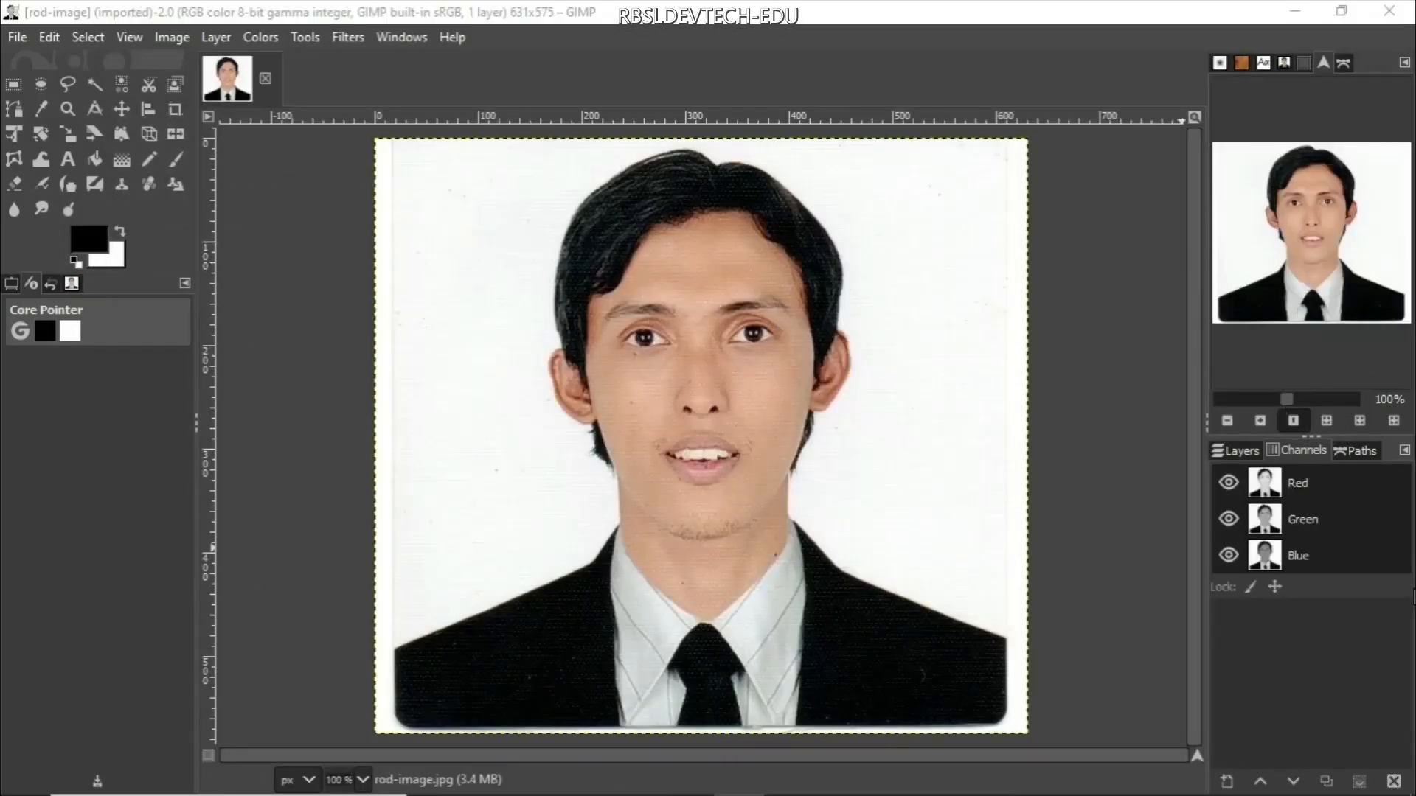
Duplicate the portrait layer, keeping a single copy above the original
left_click(1236, 452)
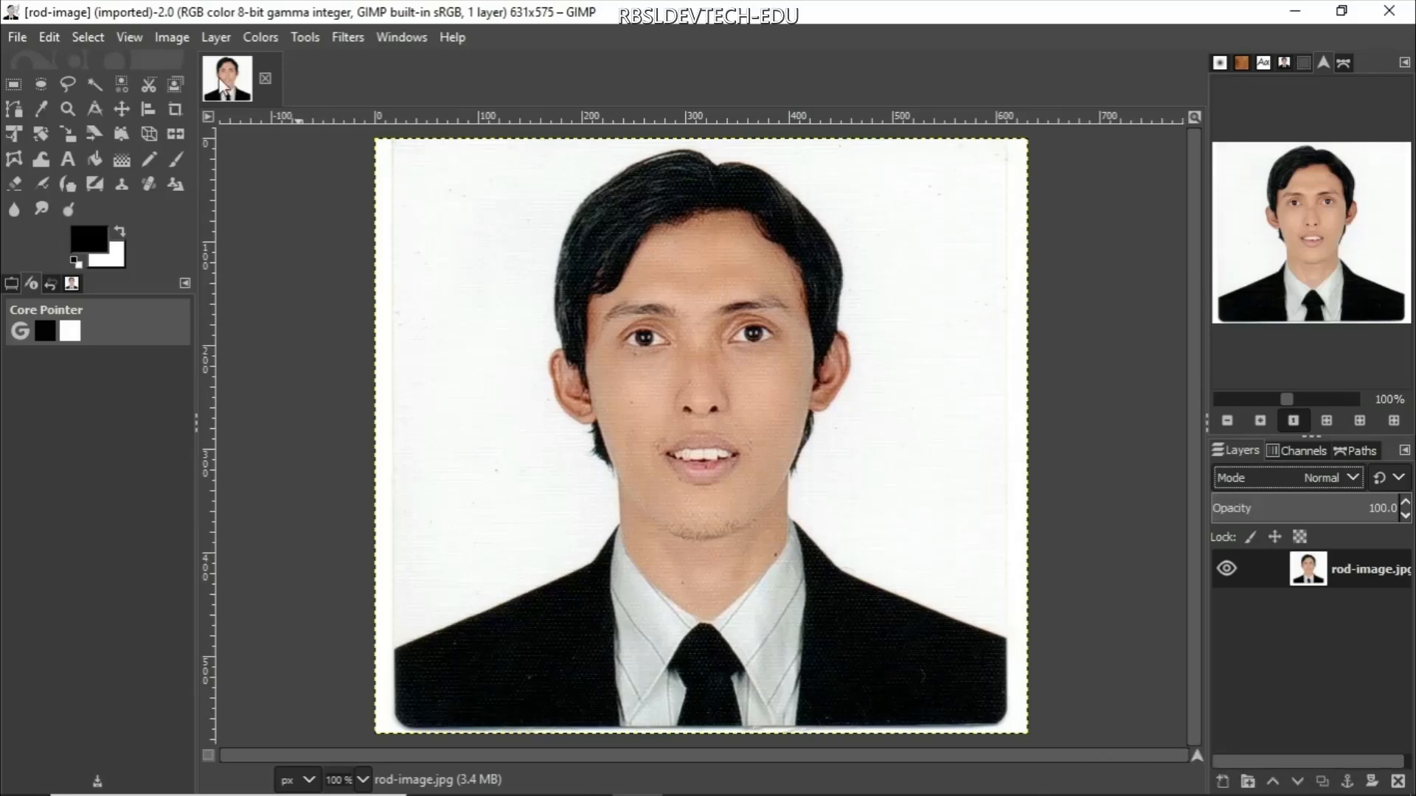
left_click(213, 39)
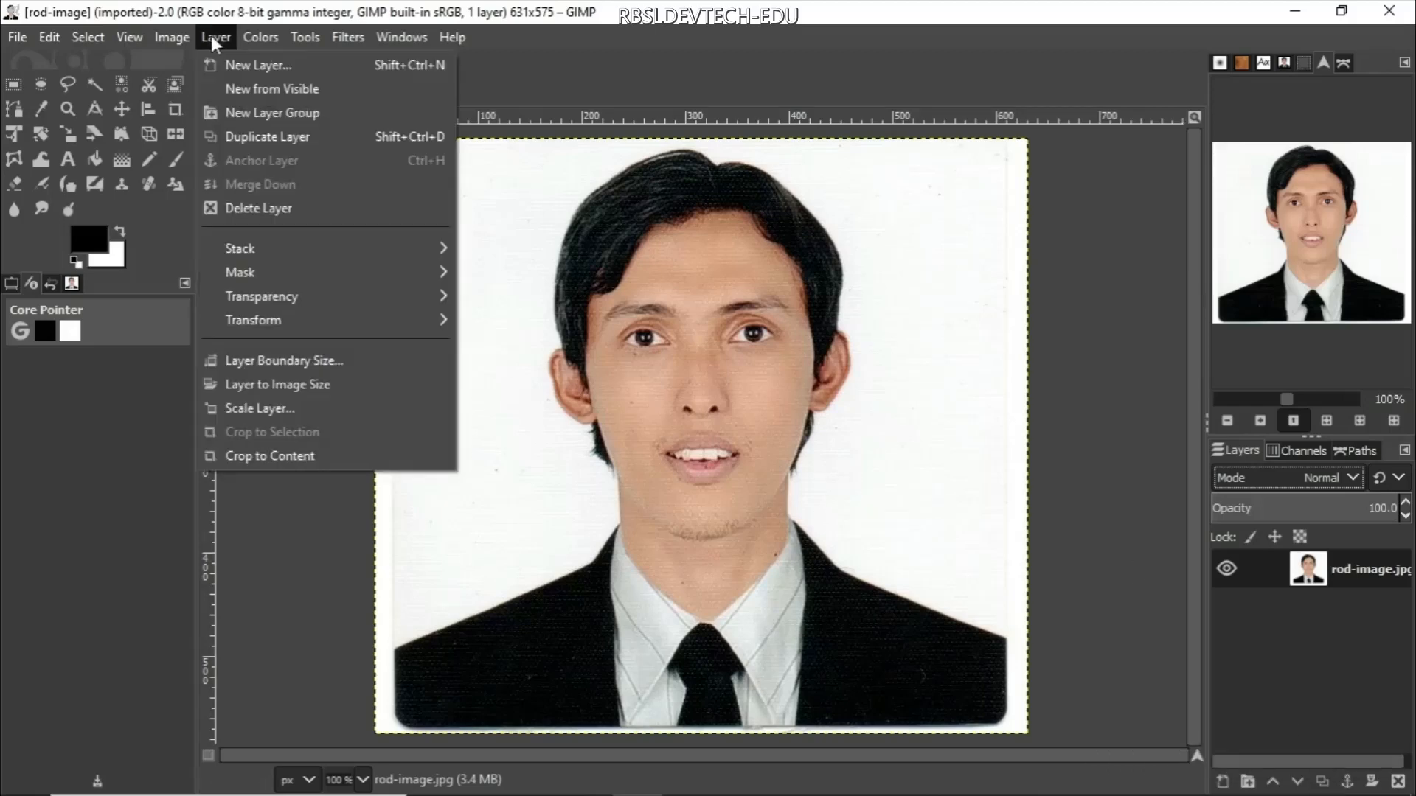
left_click(254, 134)
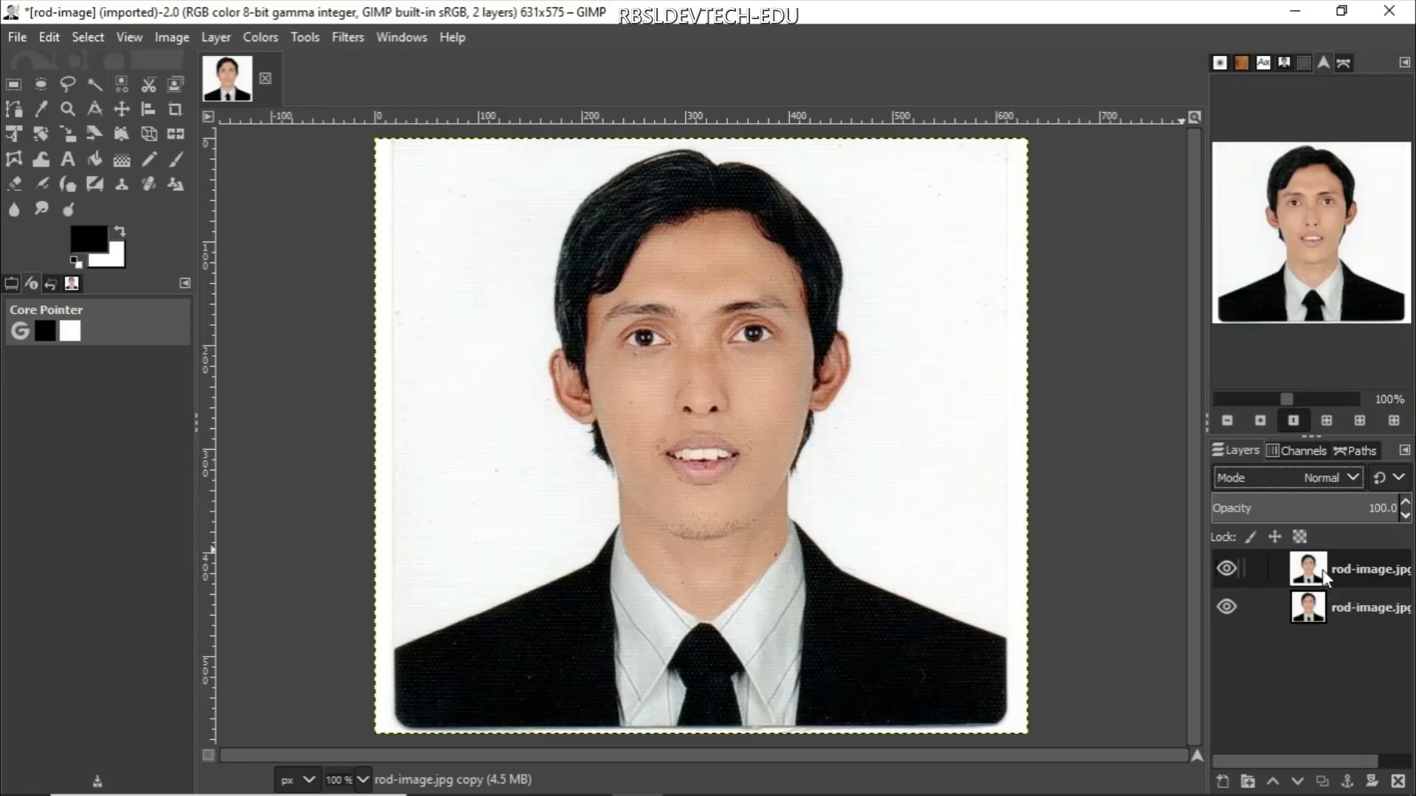
left_click_drag(1322, 568, 1398, 780)
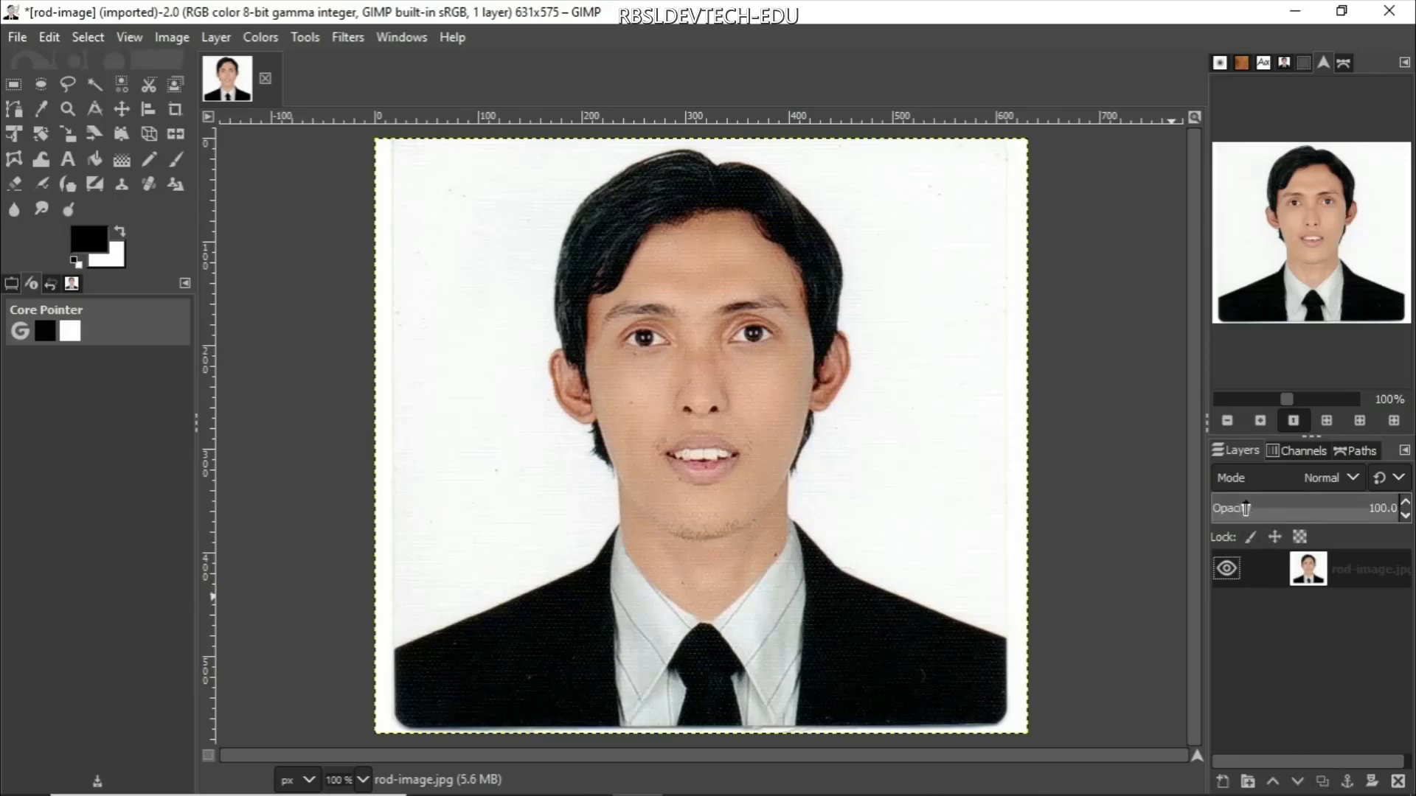
left_click(1325, 782)
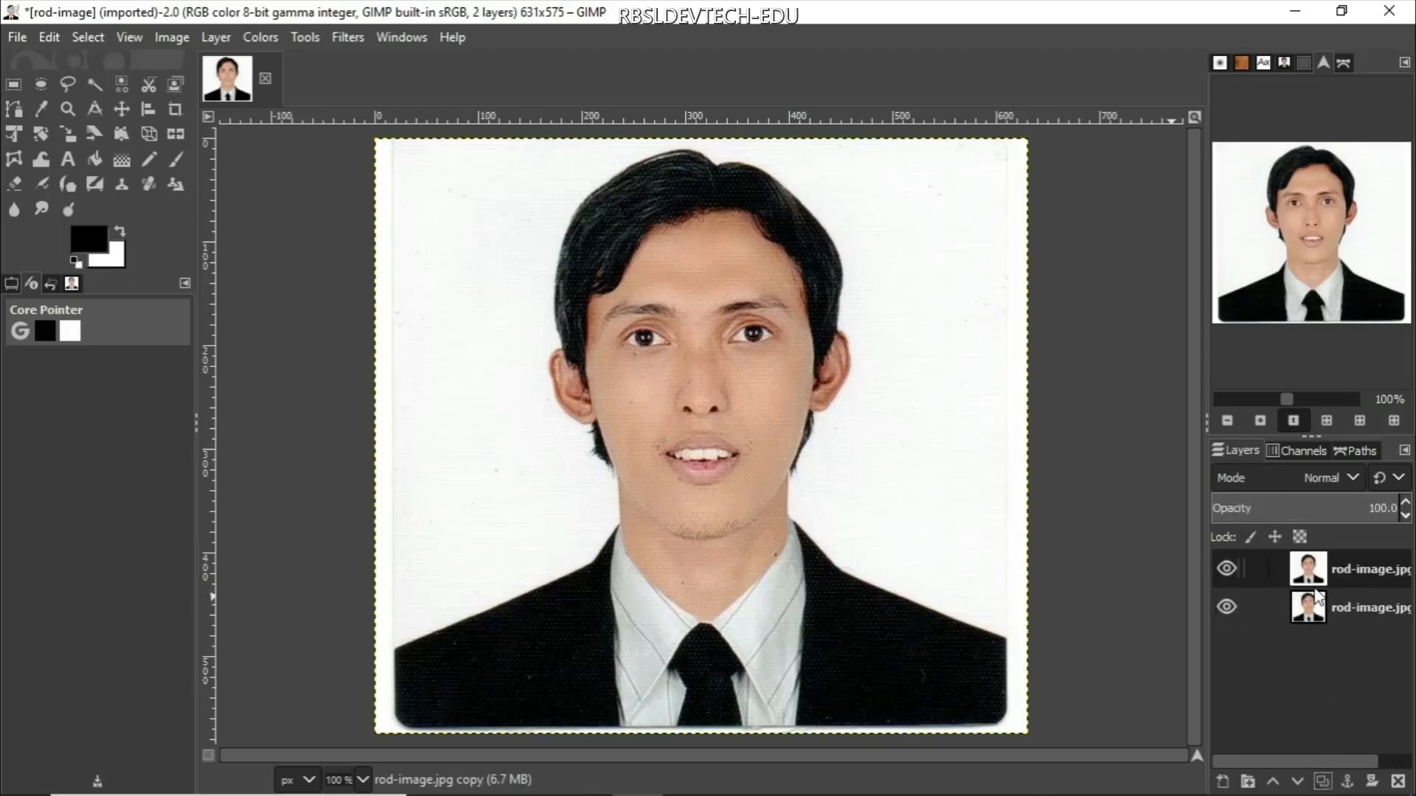
Hide the original portrait layer and add an alpha channel to the copy, checking it among the channels
left_click(1230, 609)
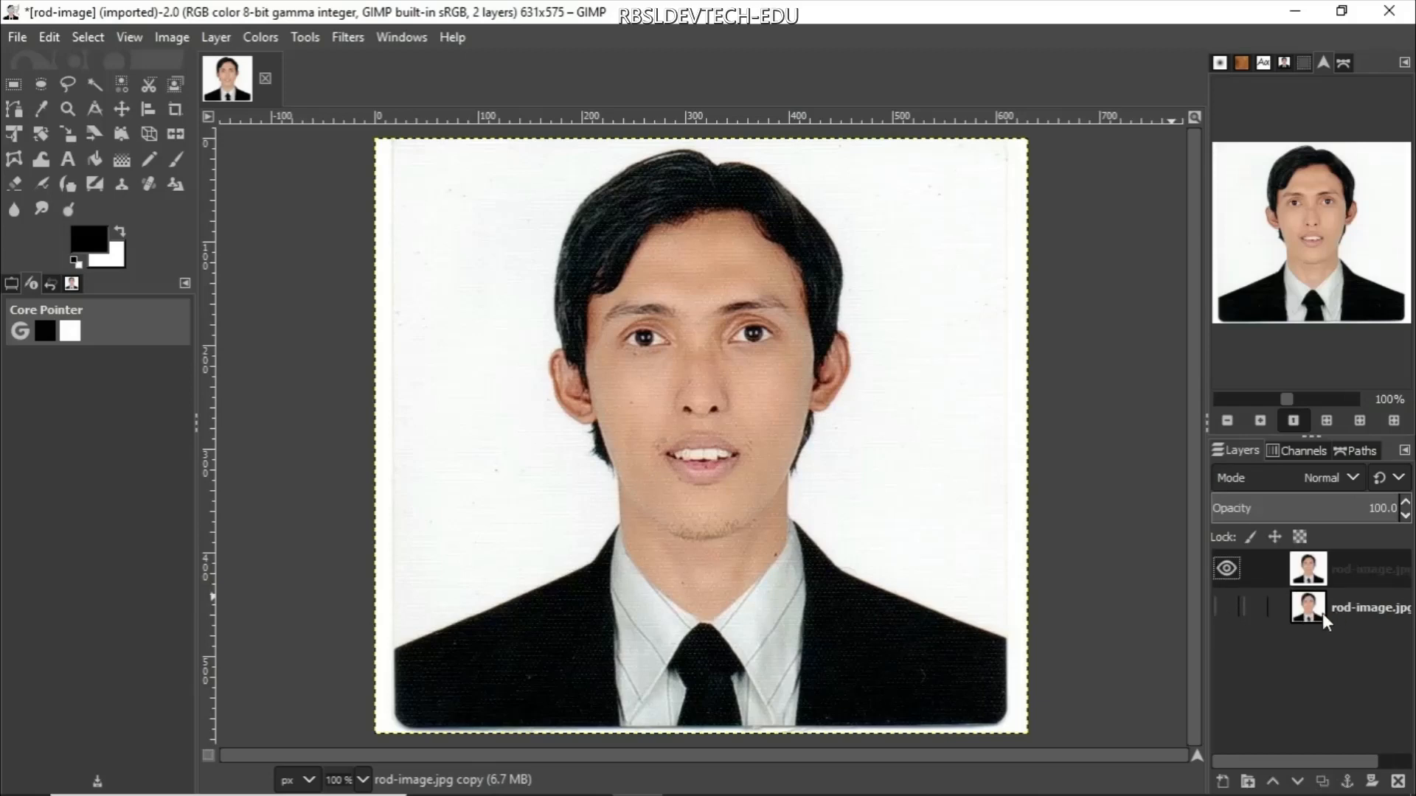
right_click(1320, 569)
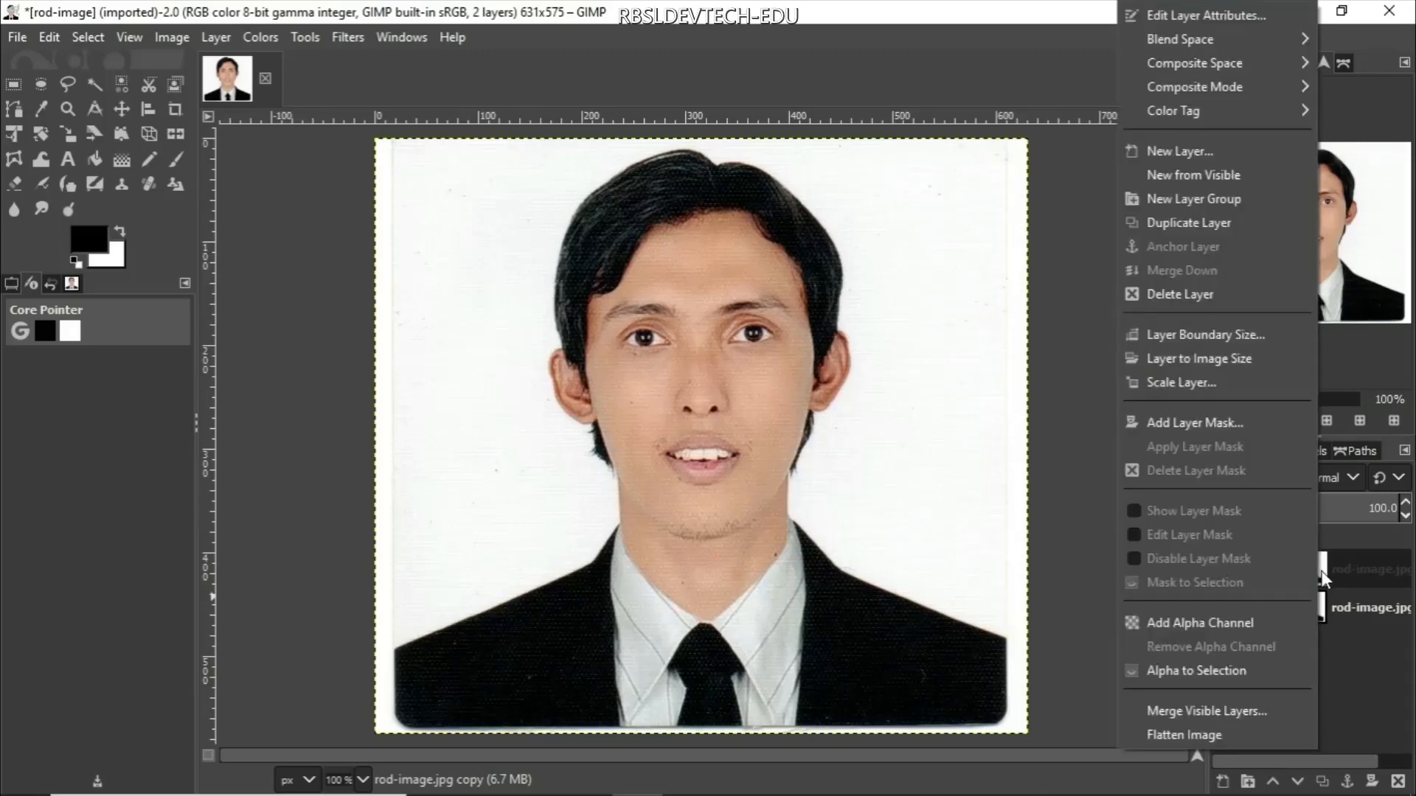
left_click(1211, 622)
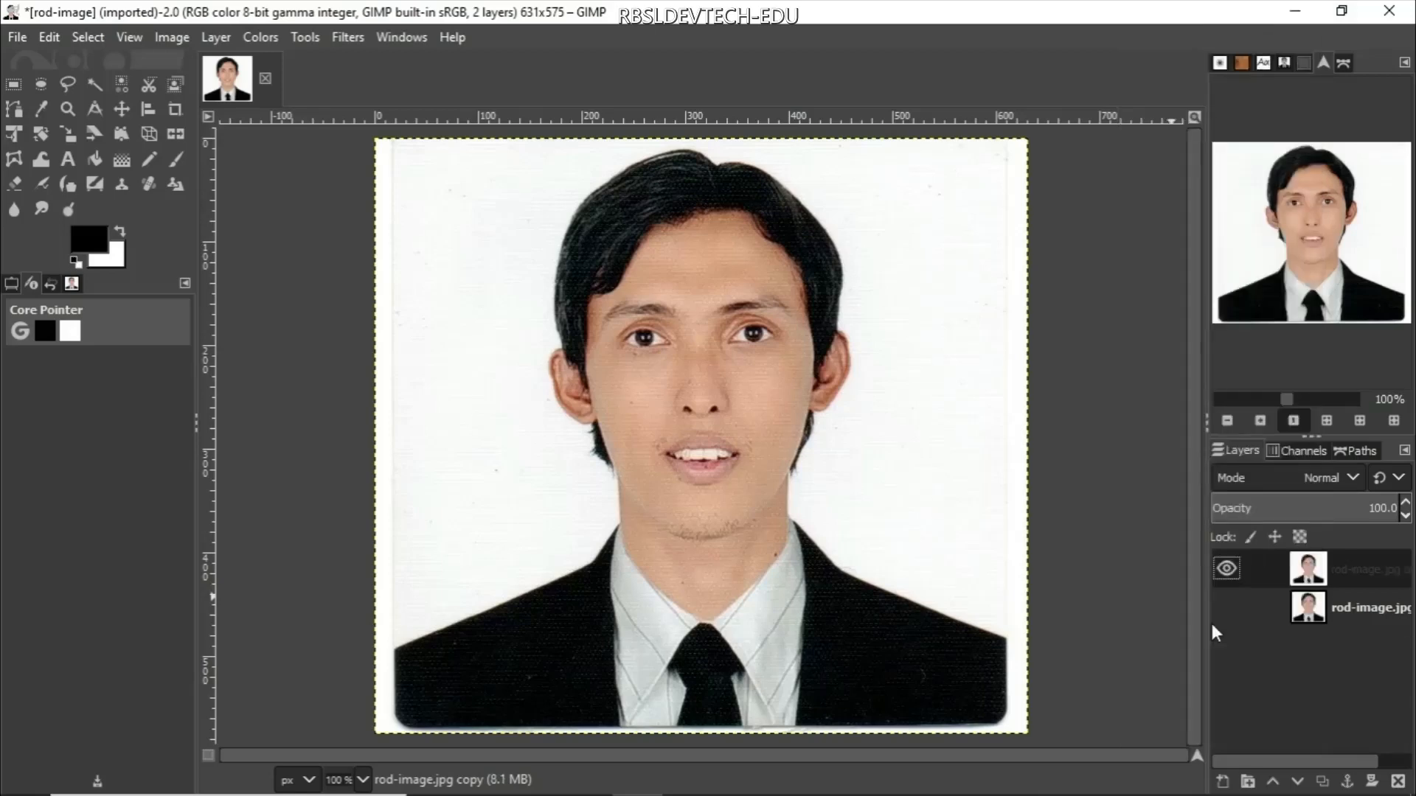
right_click(1315, 584)
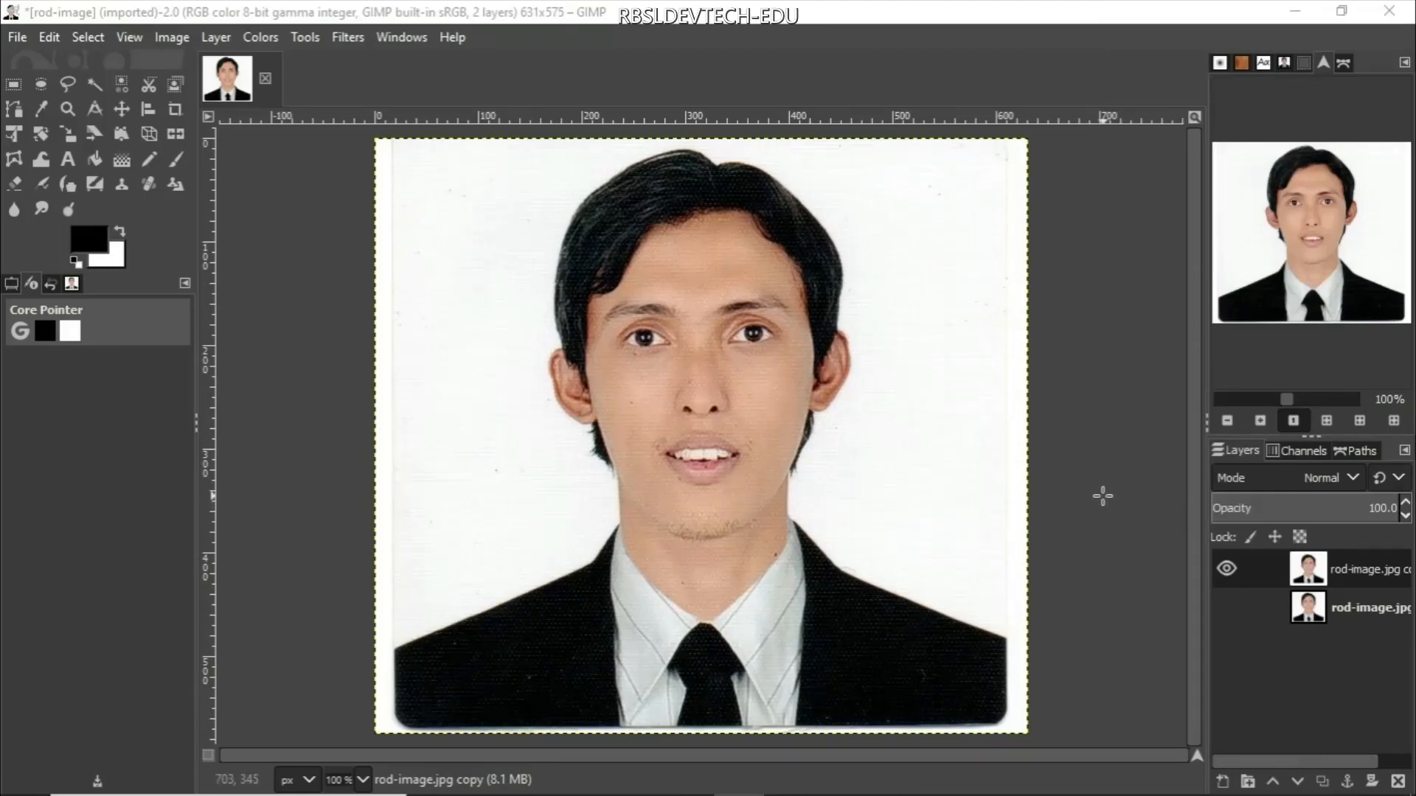
left_click(1294, 451)
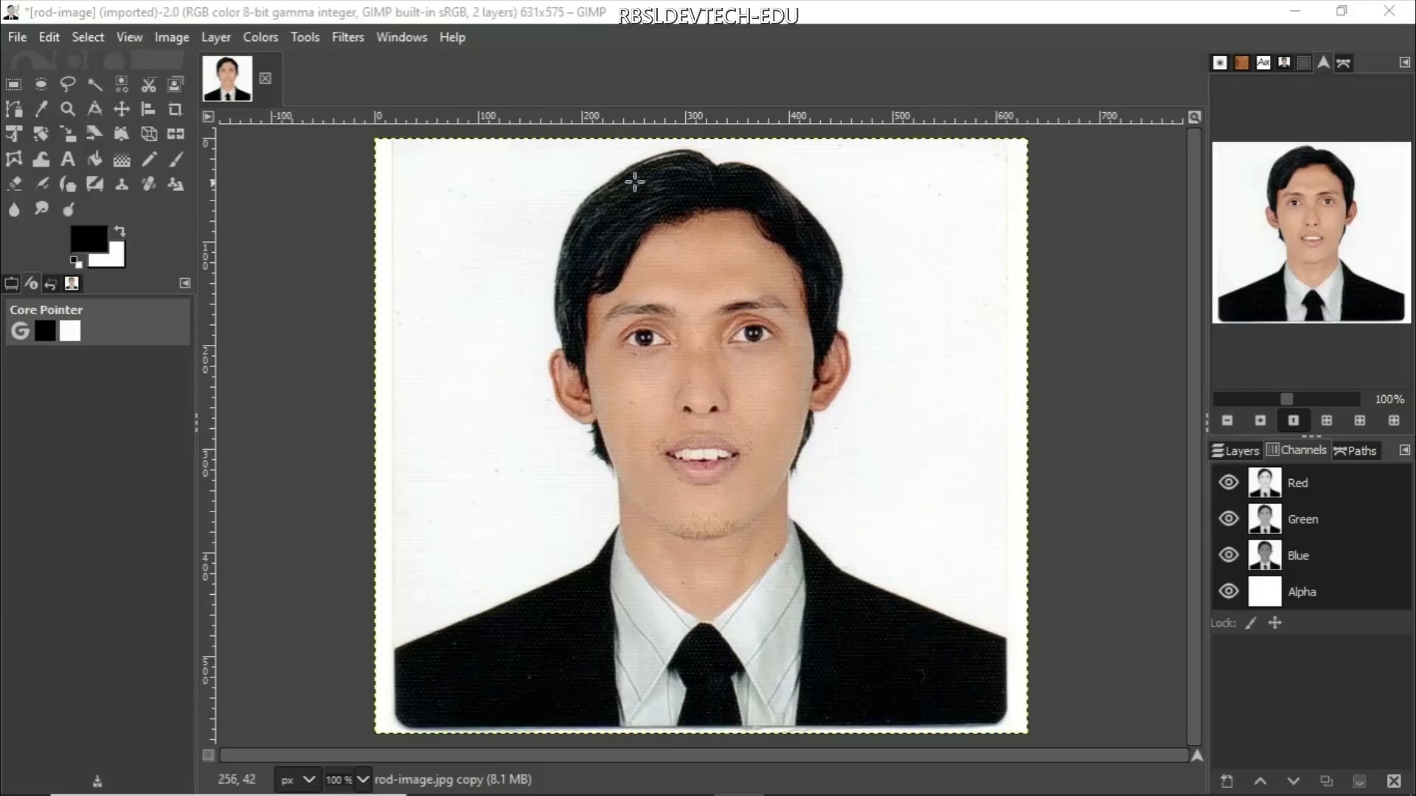
Choose the Ellipse Select tool for the layer copy, in replace mode with Feather edges off
left_click(120, 232)
key("e")
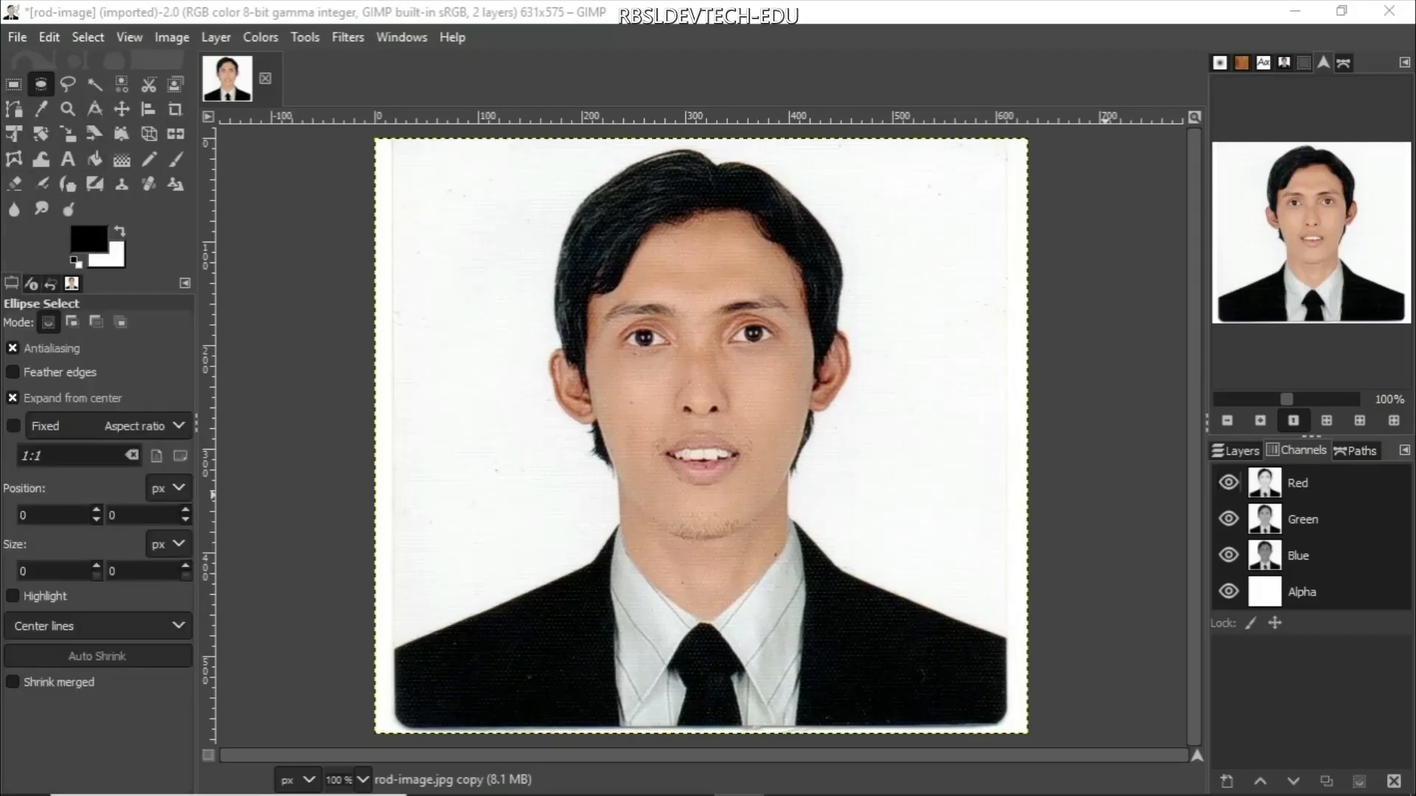
left_click(1236, 452)
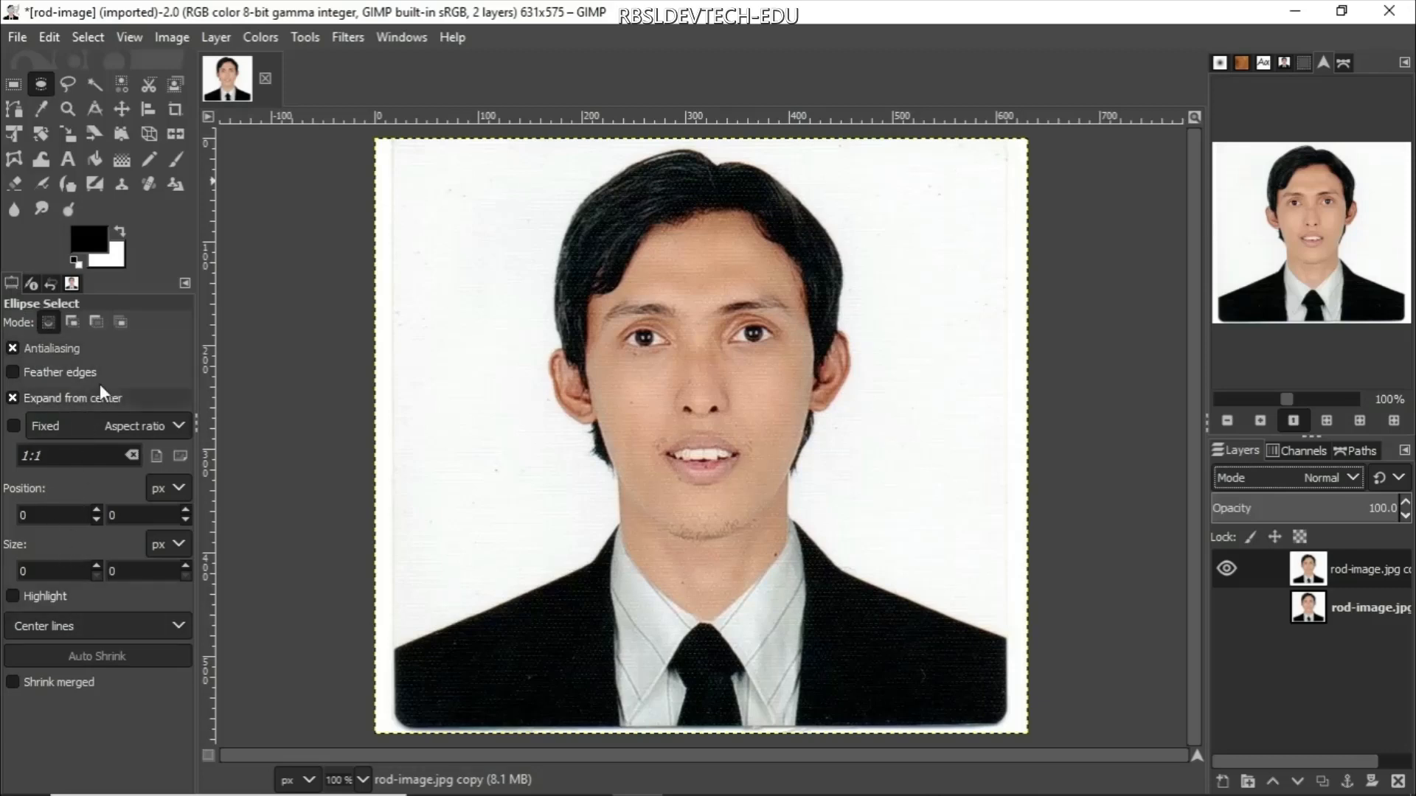
left_click(50, 324)
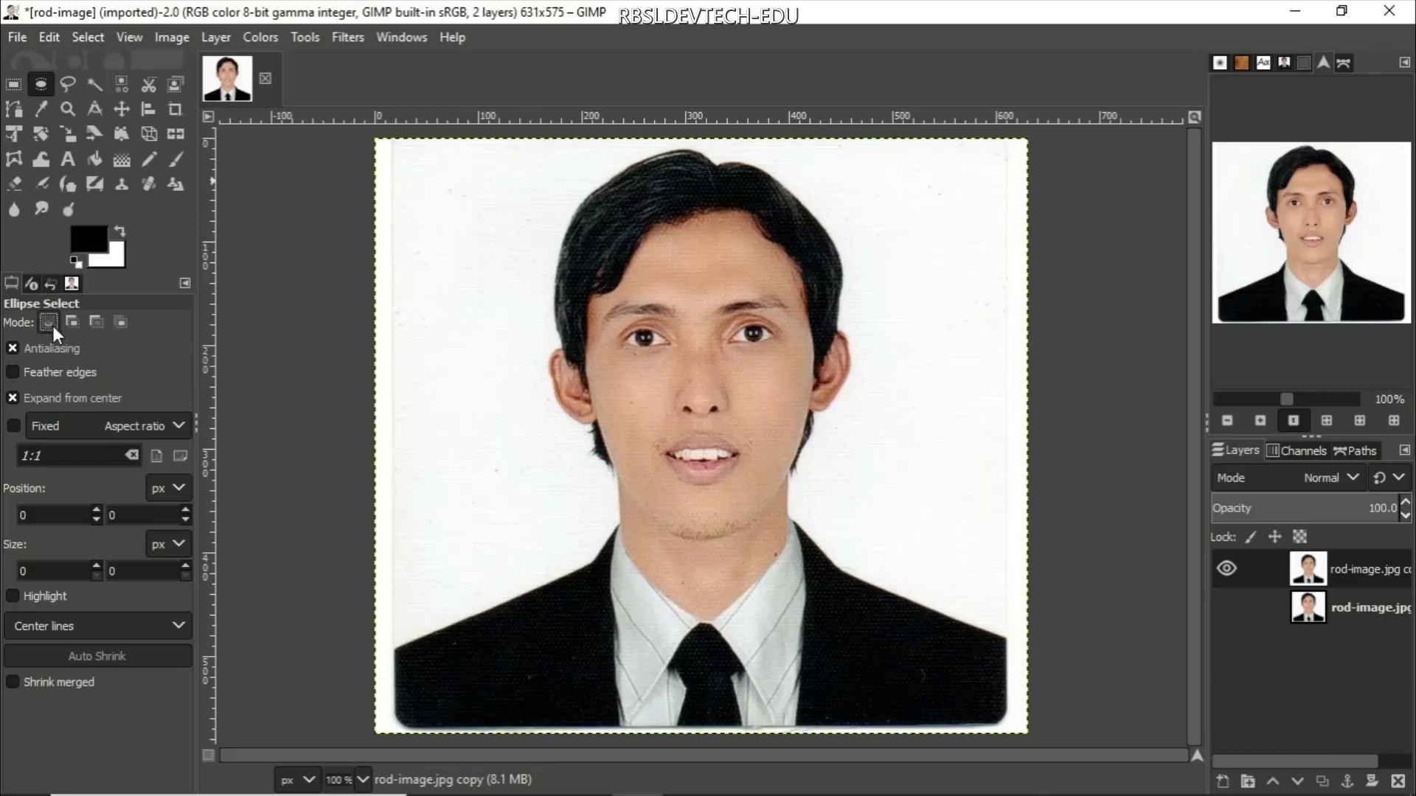
left_click(14, 372)
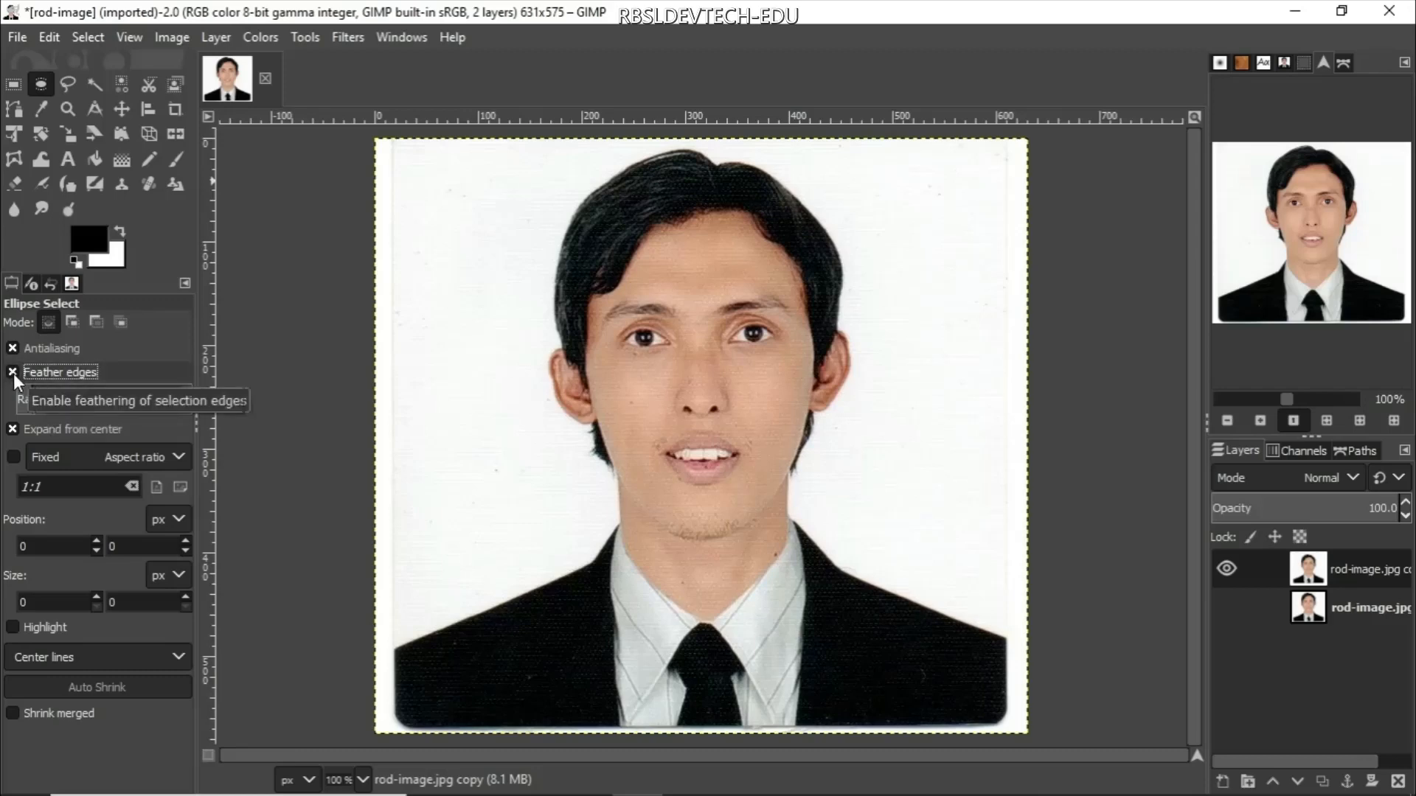
left_click(13, 373)
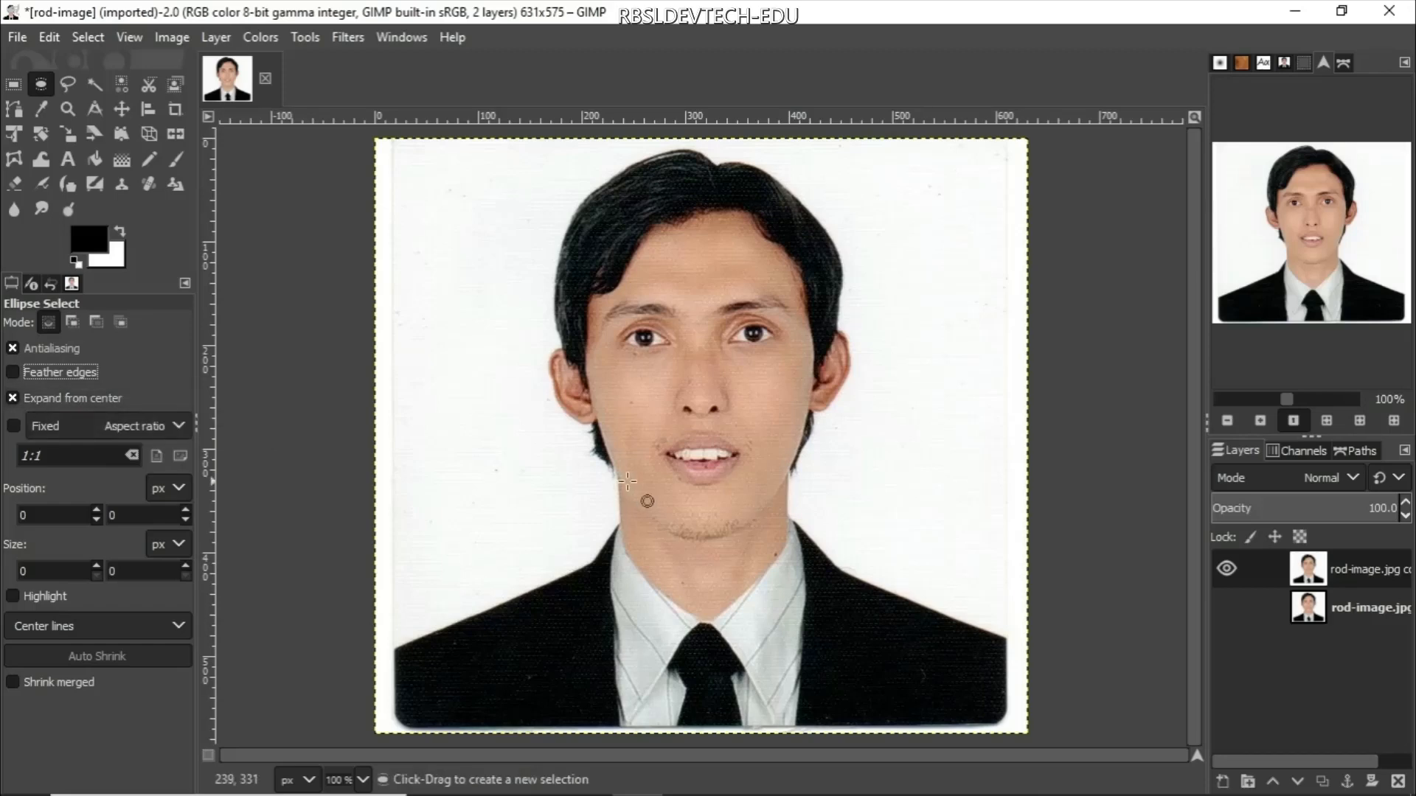
Try an elliptical selection about 466 × 454 px expanded from the face's center, turn off Expand from center and clear the selection
left_click_drag(708, 414, 949, 649)
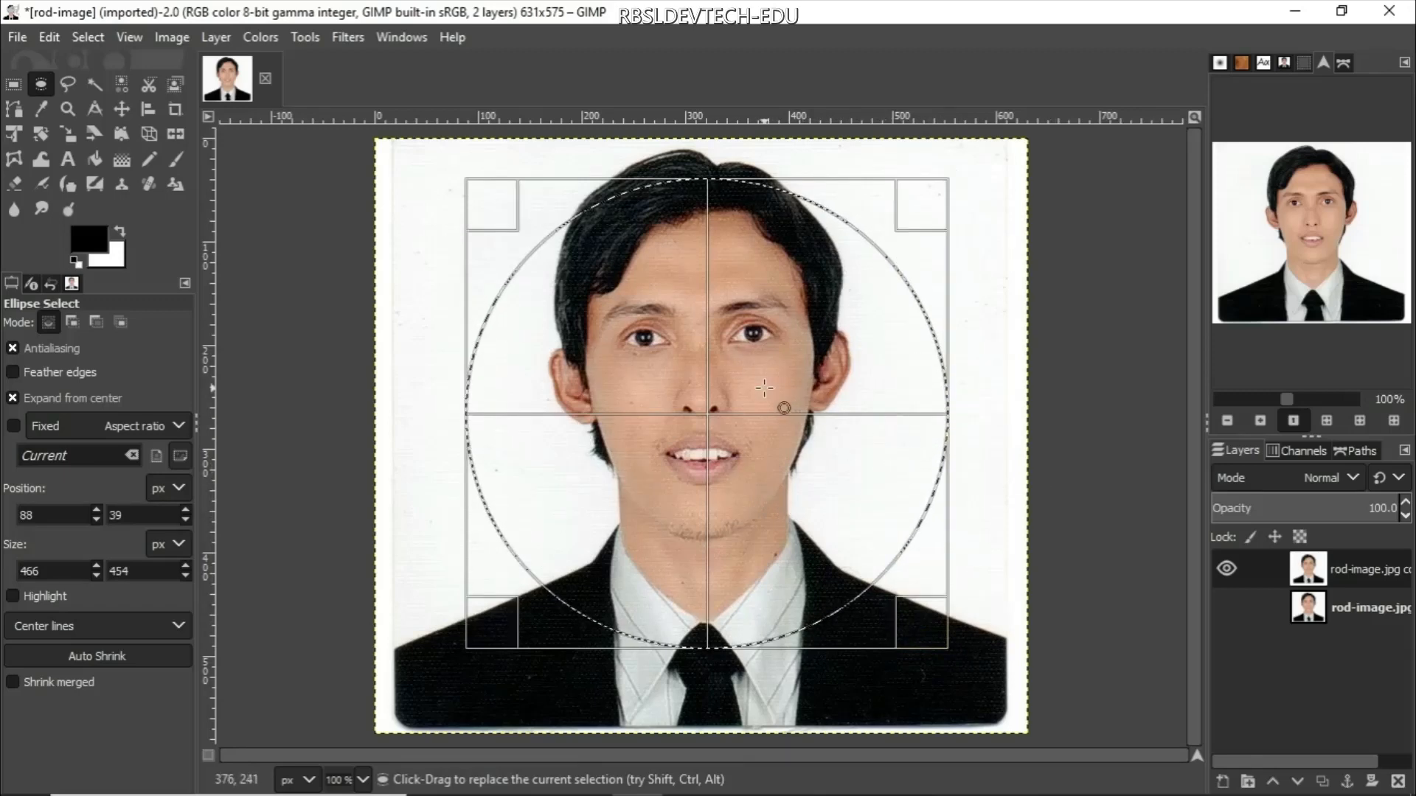
left_click(20, 398)
left_click(86, 36)
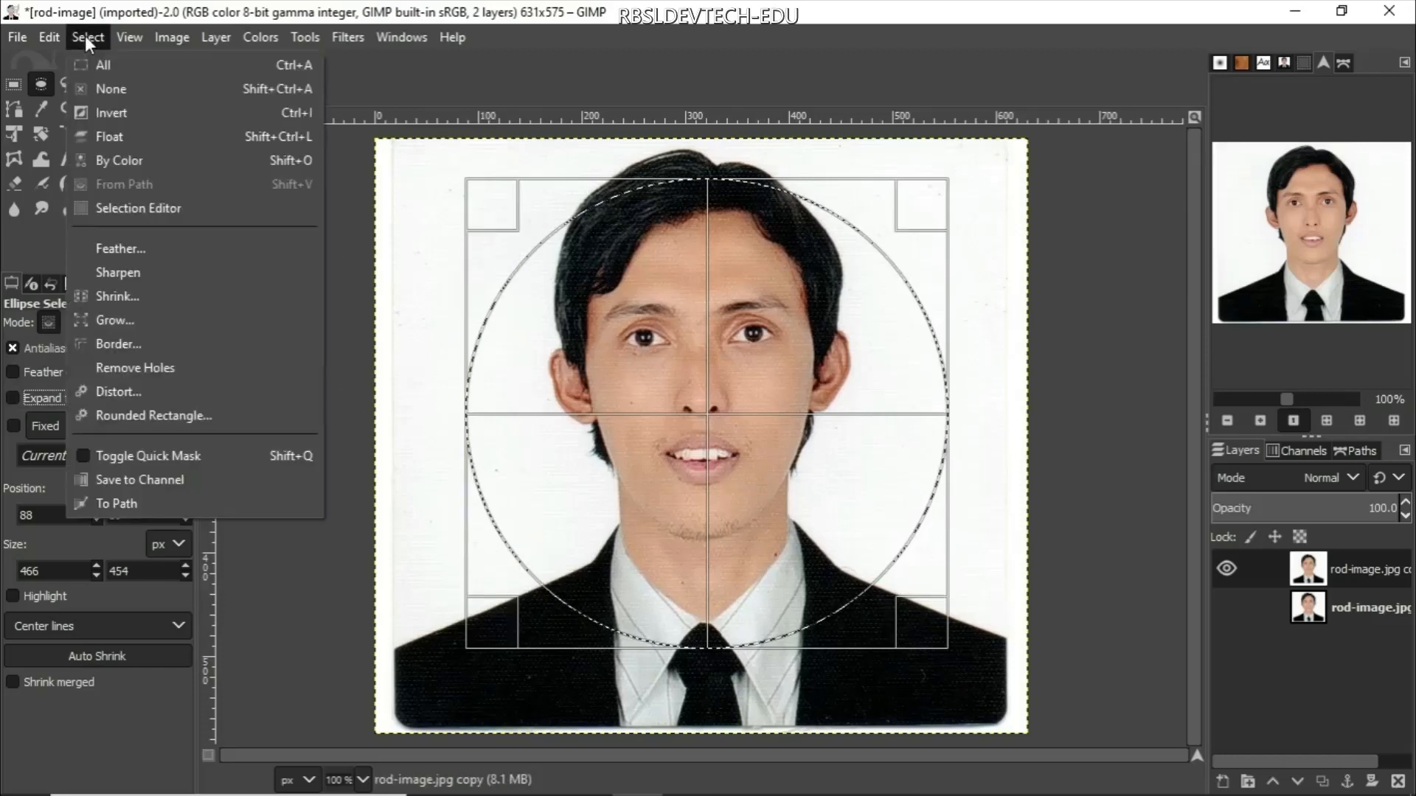
left_click(92, 88)
Try a corner-to-corner elliptical selection about 355 × 330 px over the lower face, re-enable Expand from center and clear the selection
left_click_drag(566, 312, 933, 652)
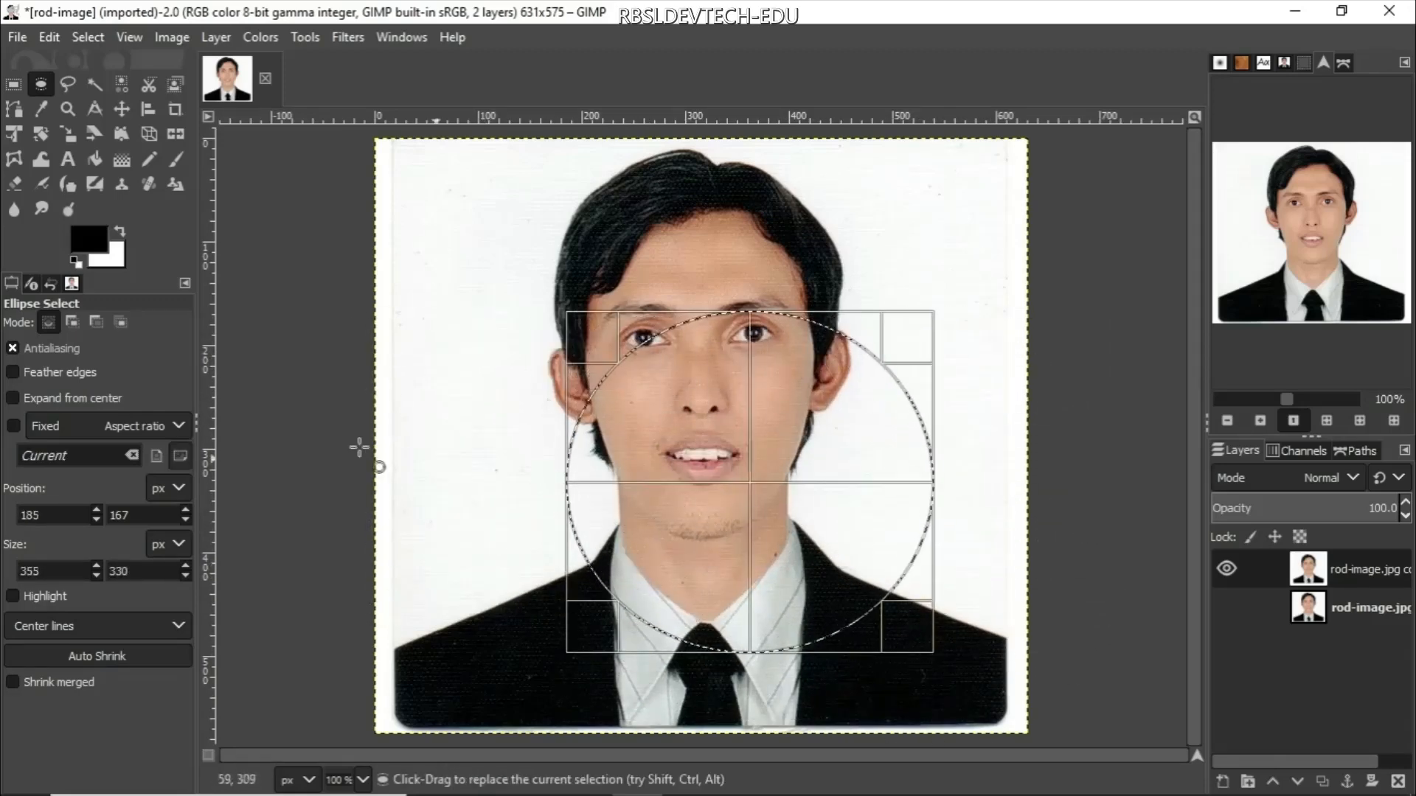
left_click(19, 397)
left_click(90, 38)
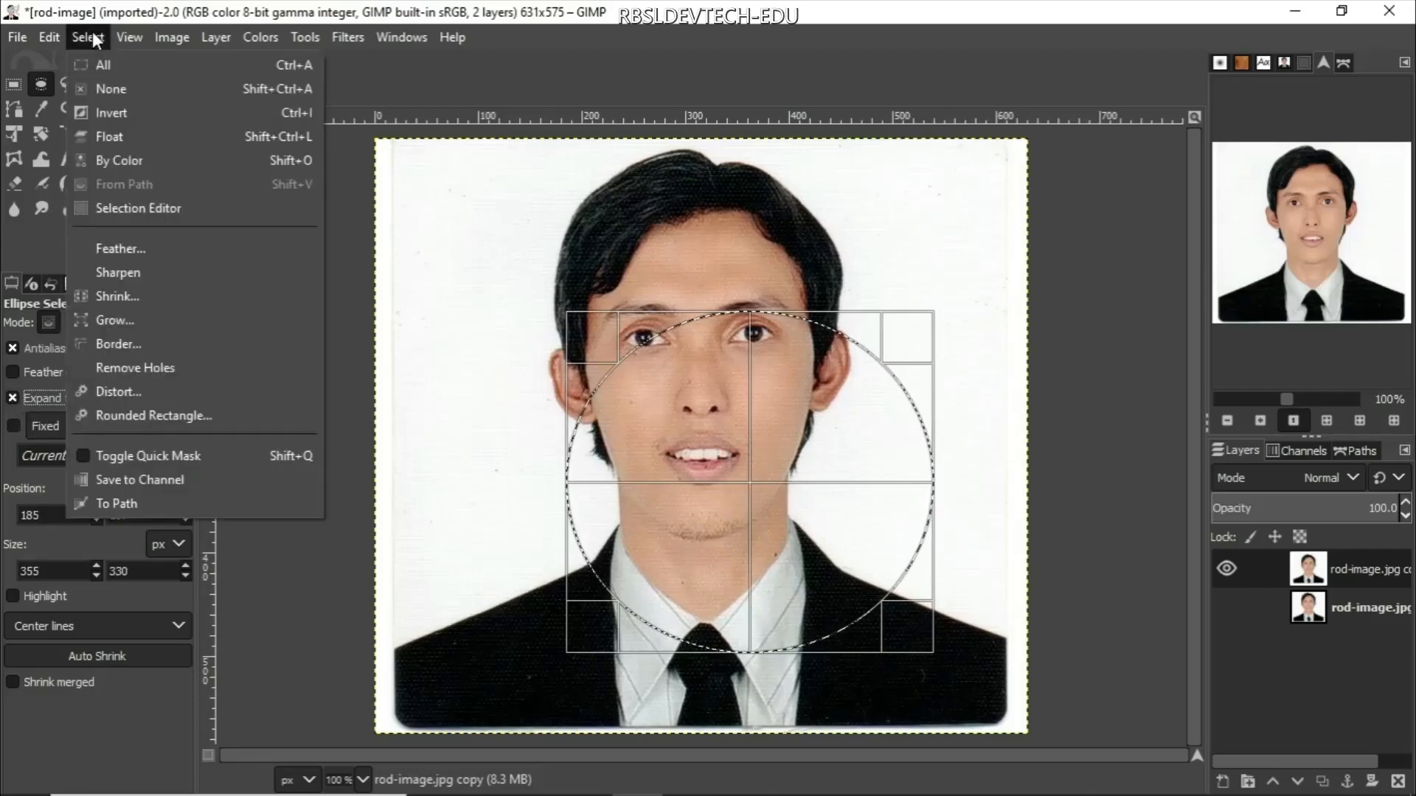
left_click(111, 89)
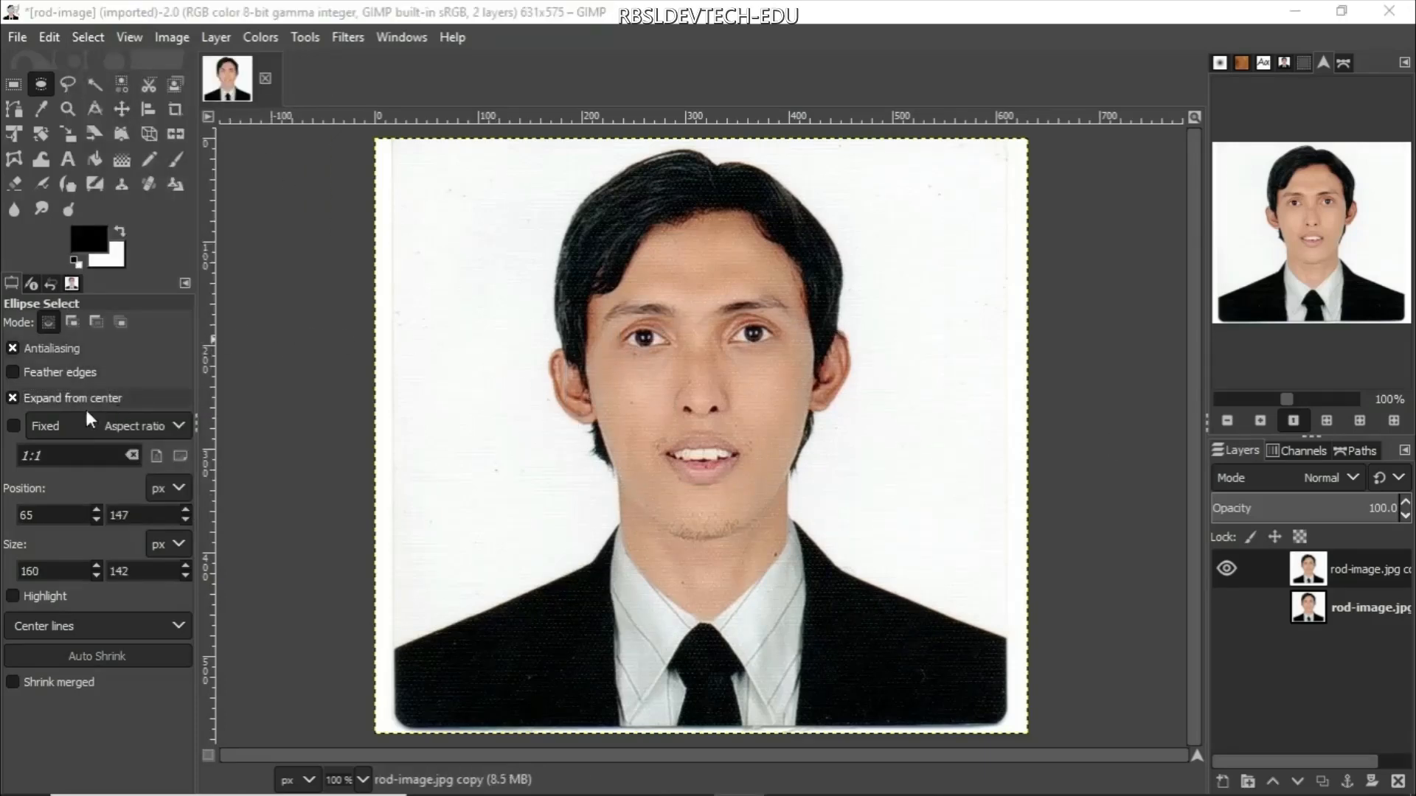
Fix the ellipse's aspect ratio at 1:1, try a circular selection about 526 px wide around the head and clear it
left_click(17, 428)
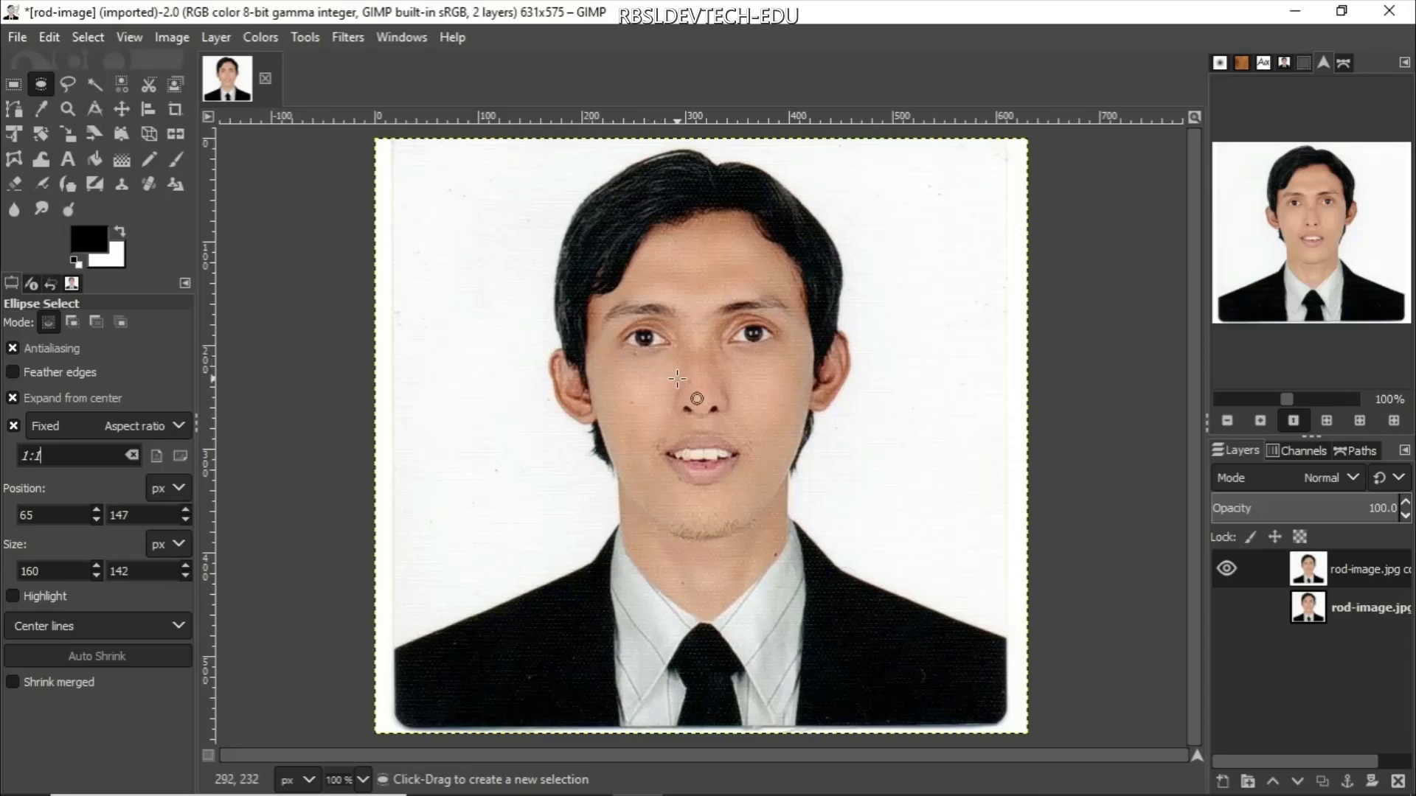
left_click_drag(680, 389, 953, 627)
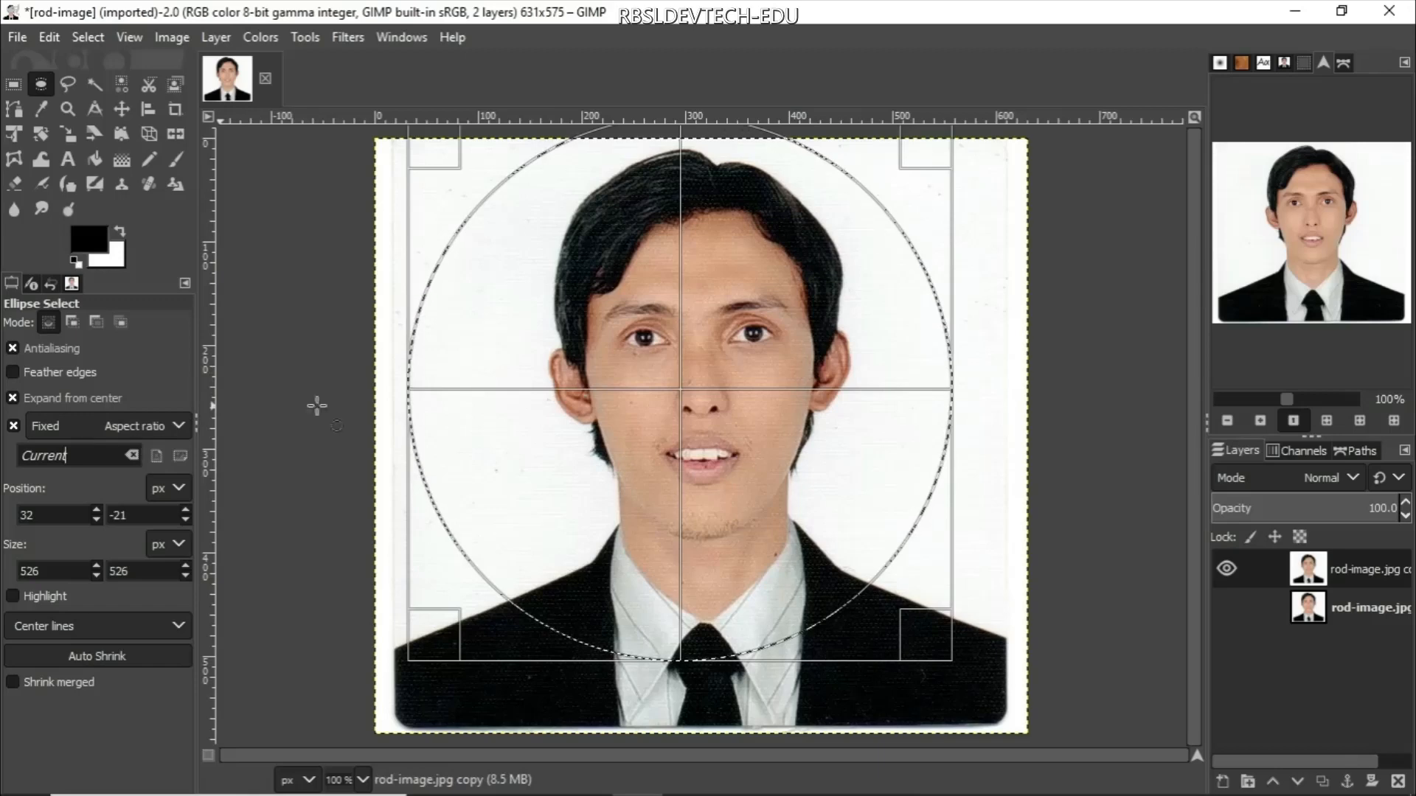
left_click(92, 38)
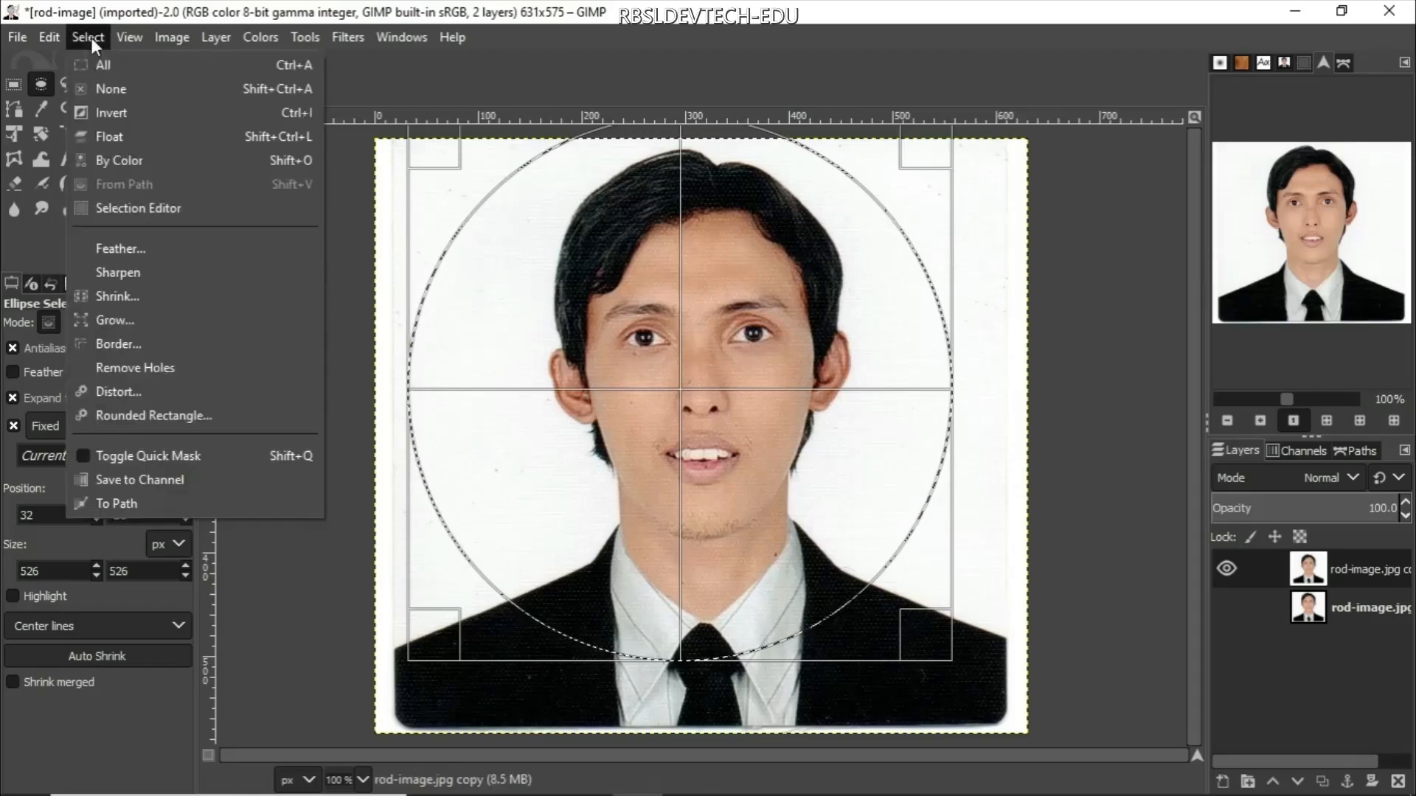
left_click(111, 88)
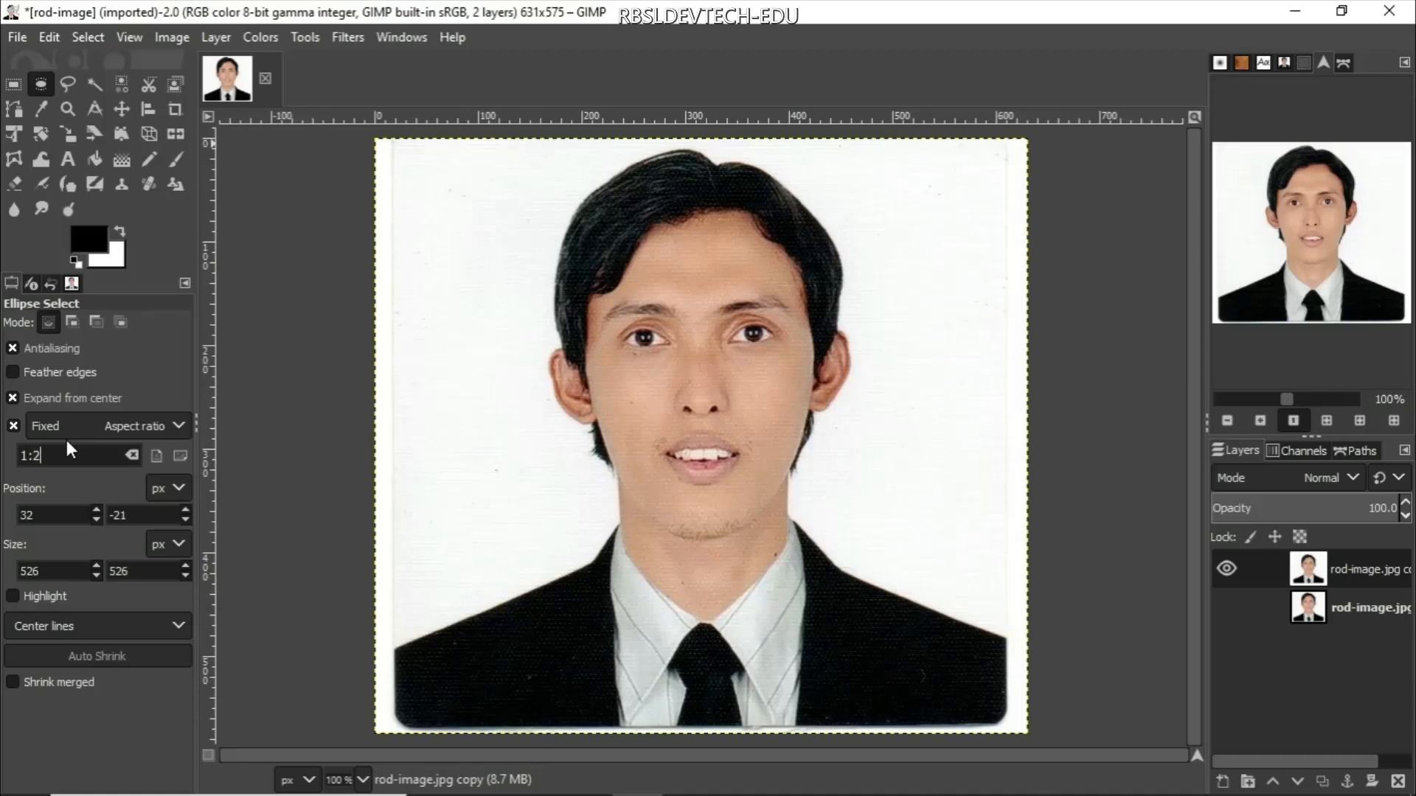
Try an elliptical selection about 330 × 660 px with a fixed 1:2 aspect ratio and clear it
left_click_drag(612, 364, 784, 545)
left_click(92, 38)
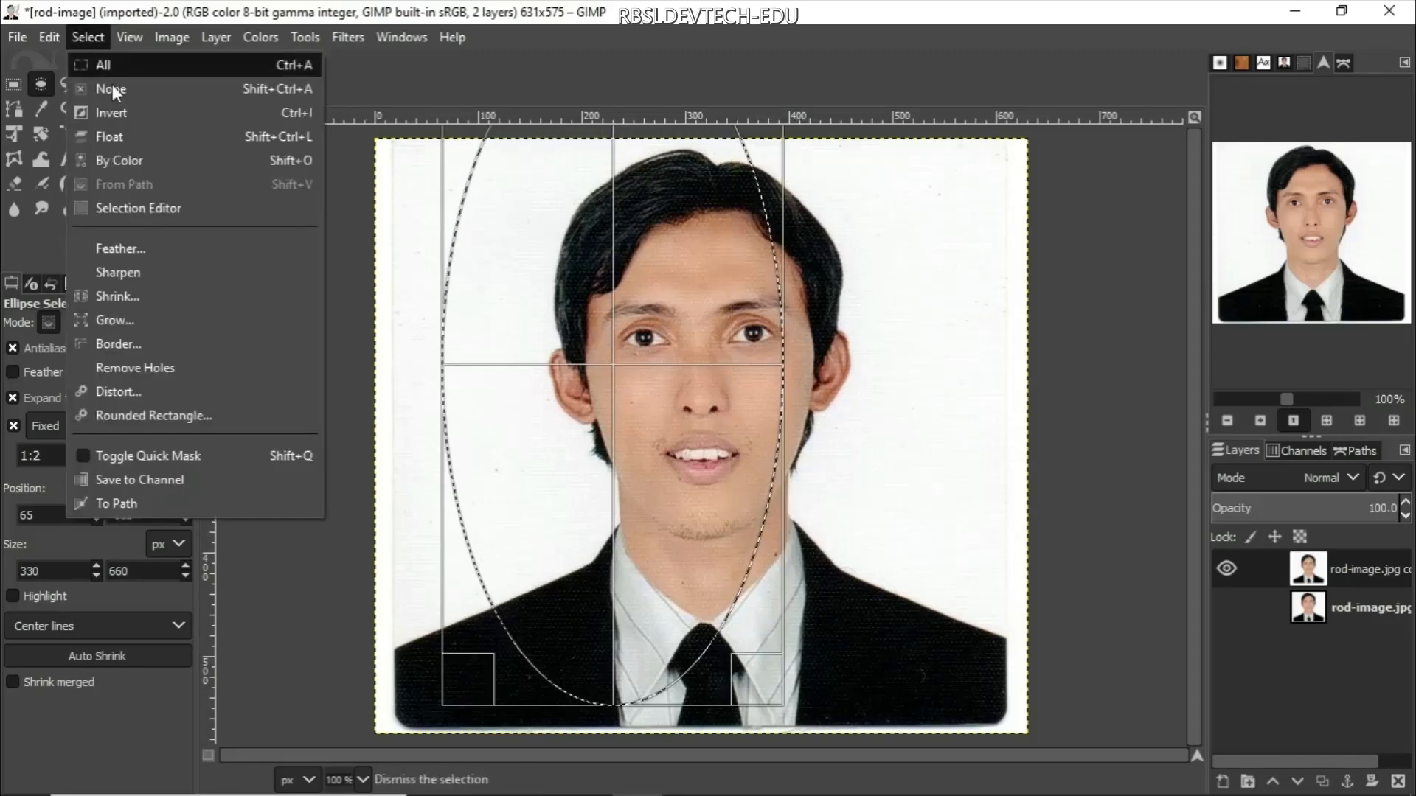
left_click(125, 90)
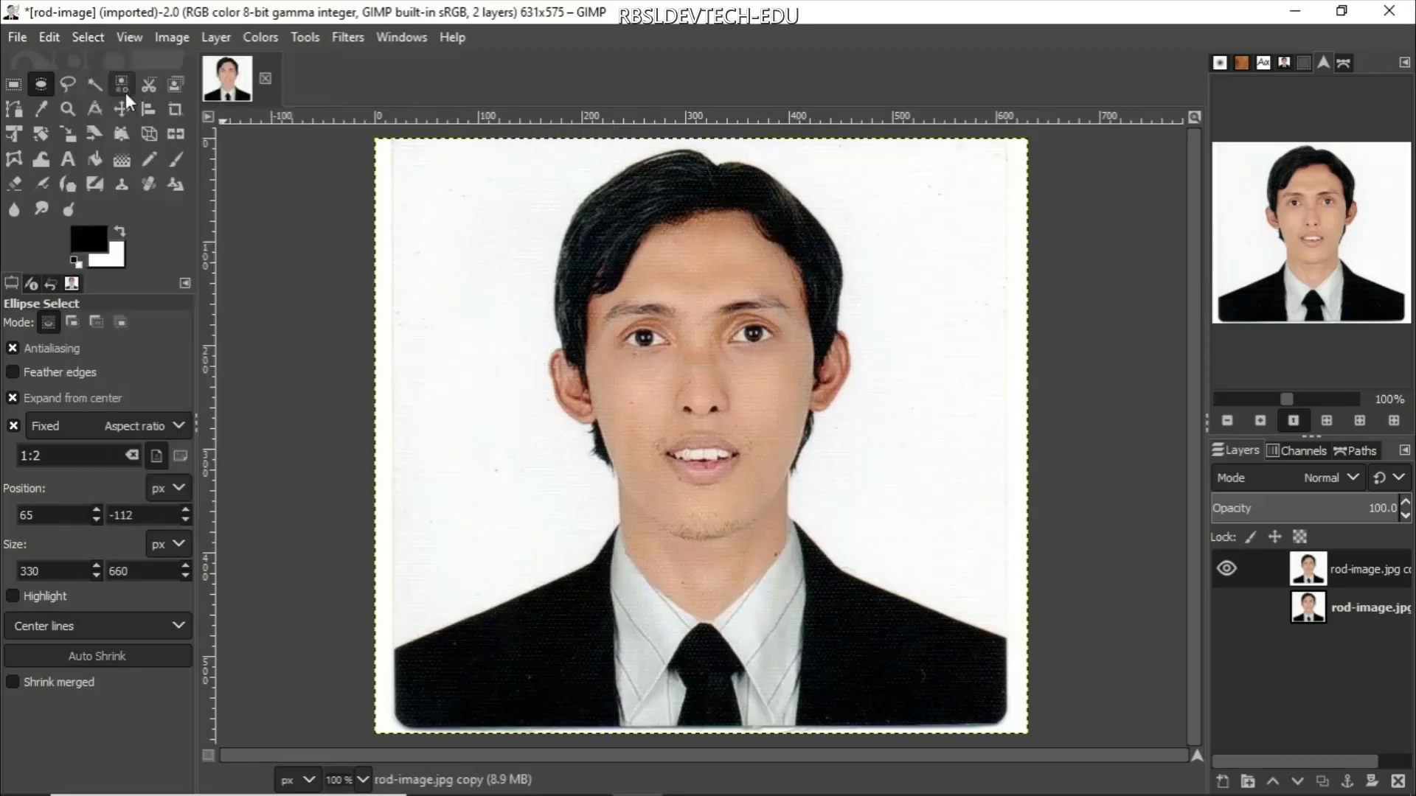
Draw a circular selection about 500 px wide around the head at a fixed 1:1 ratio, and highlight it by dimming everything outside
left_click(65, 457)
key("BackSpace")
type("1")
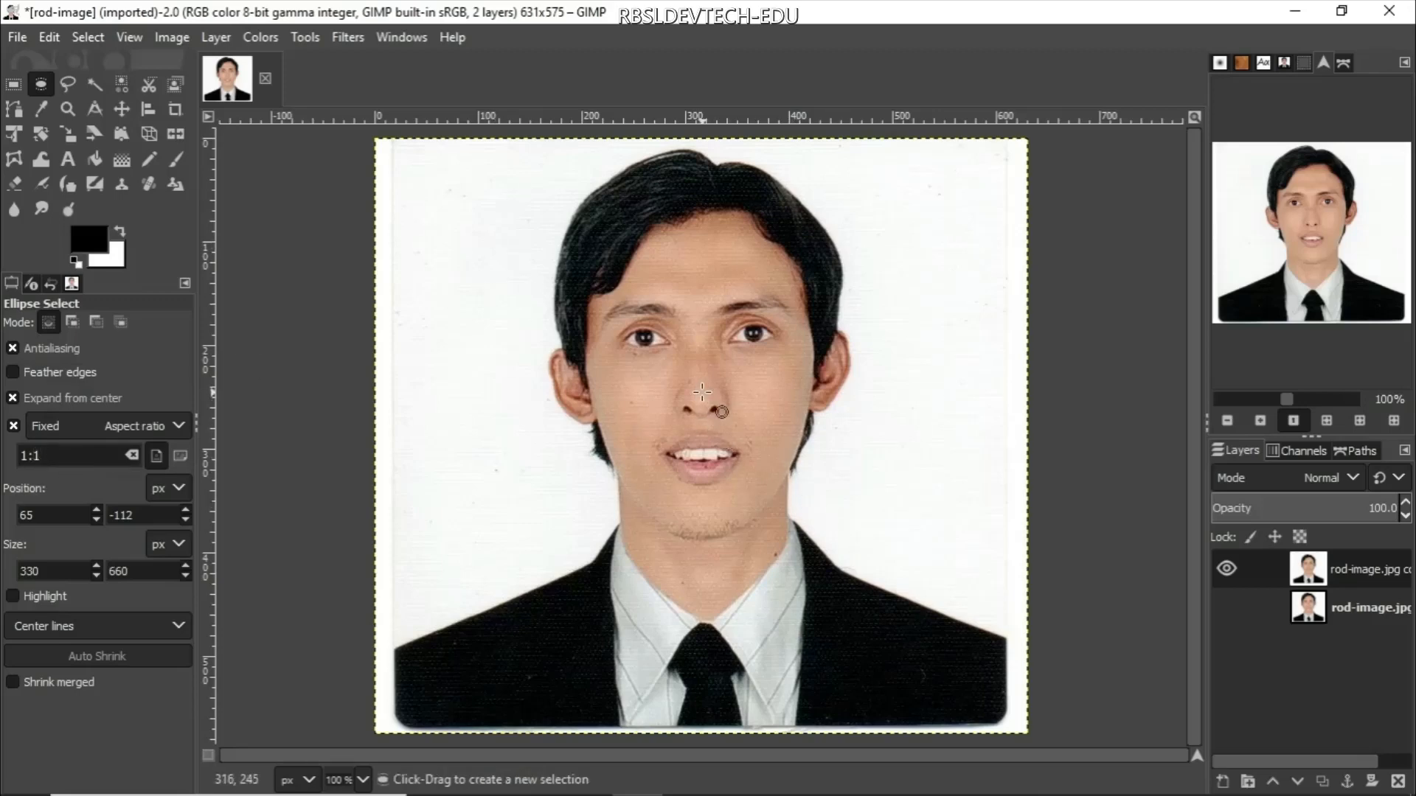
left_click_drag(702, 401, 952, 660)
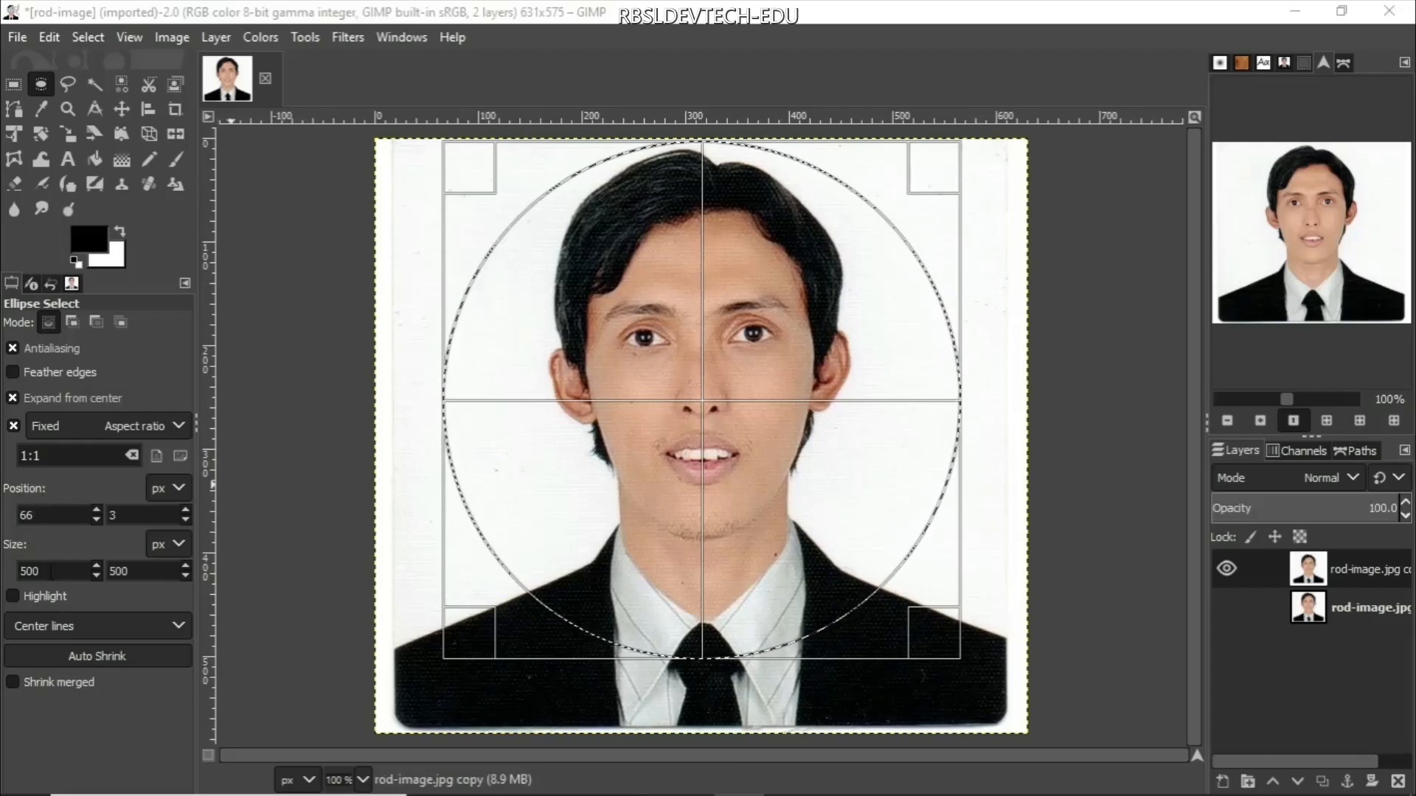
left_click(12, 595)
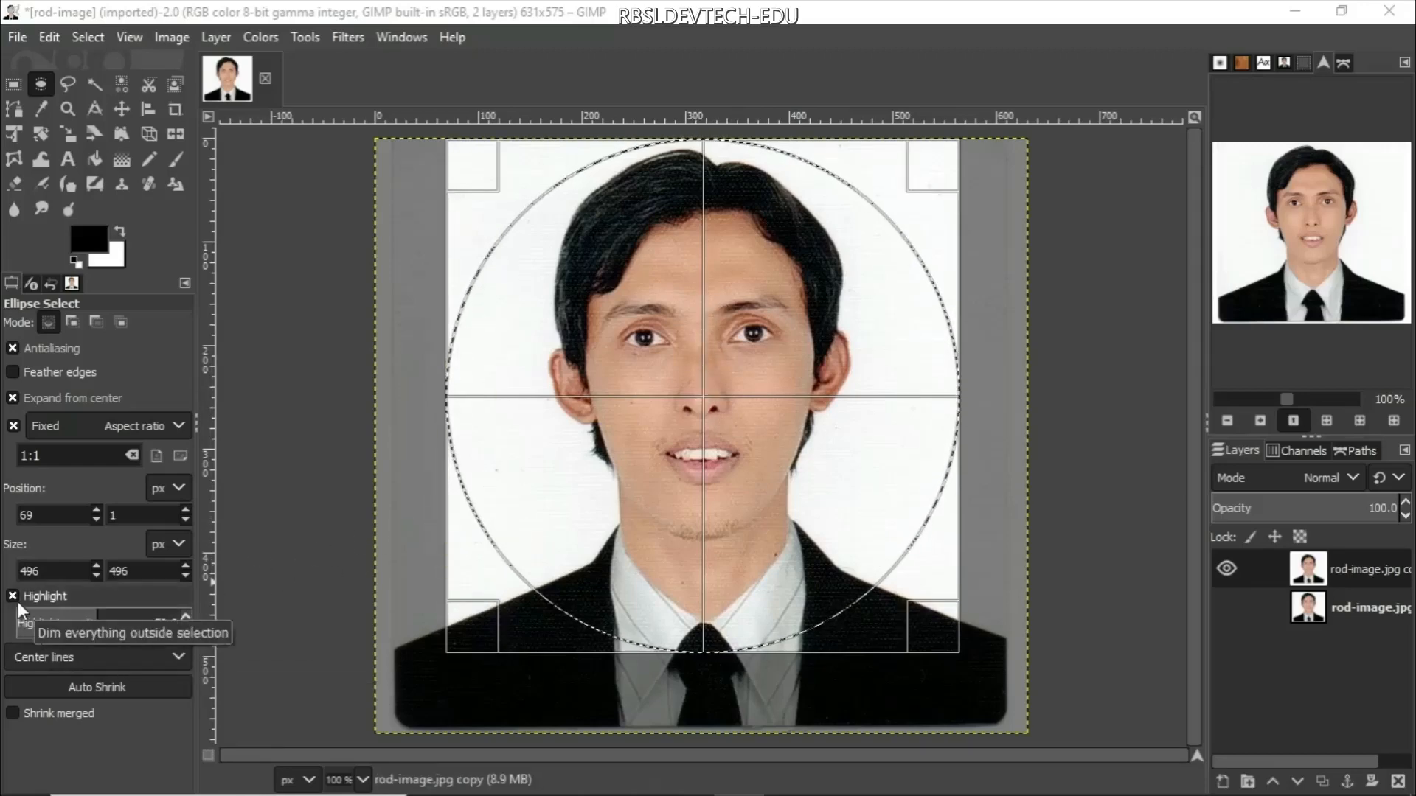
Try the Rule of thirds, Rule of fifths, Golden sections and Diagonal lines guides on the circular selection, and restore Center lines
left_click(76, 658)
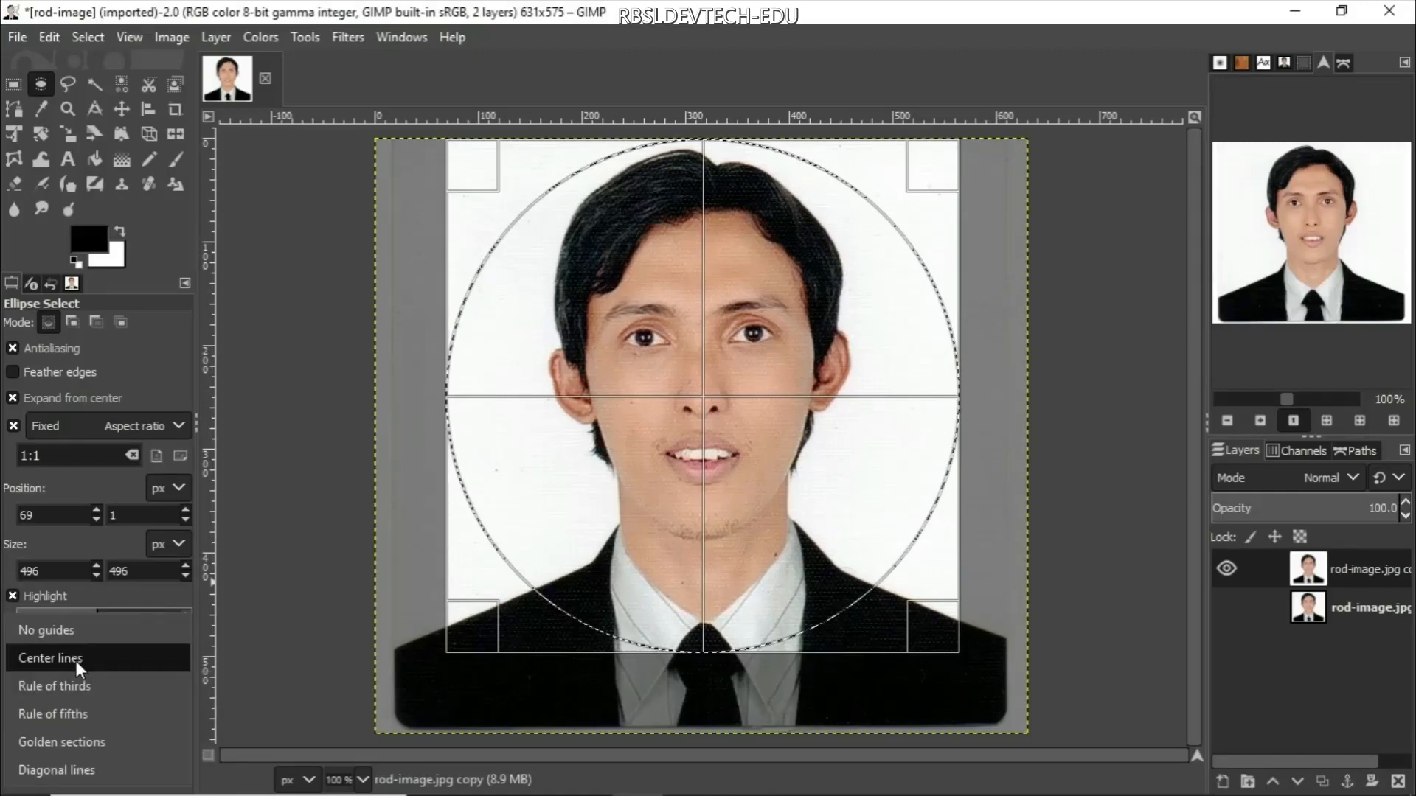
left_click(74, 682)
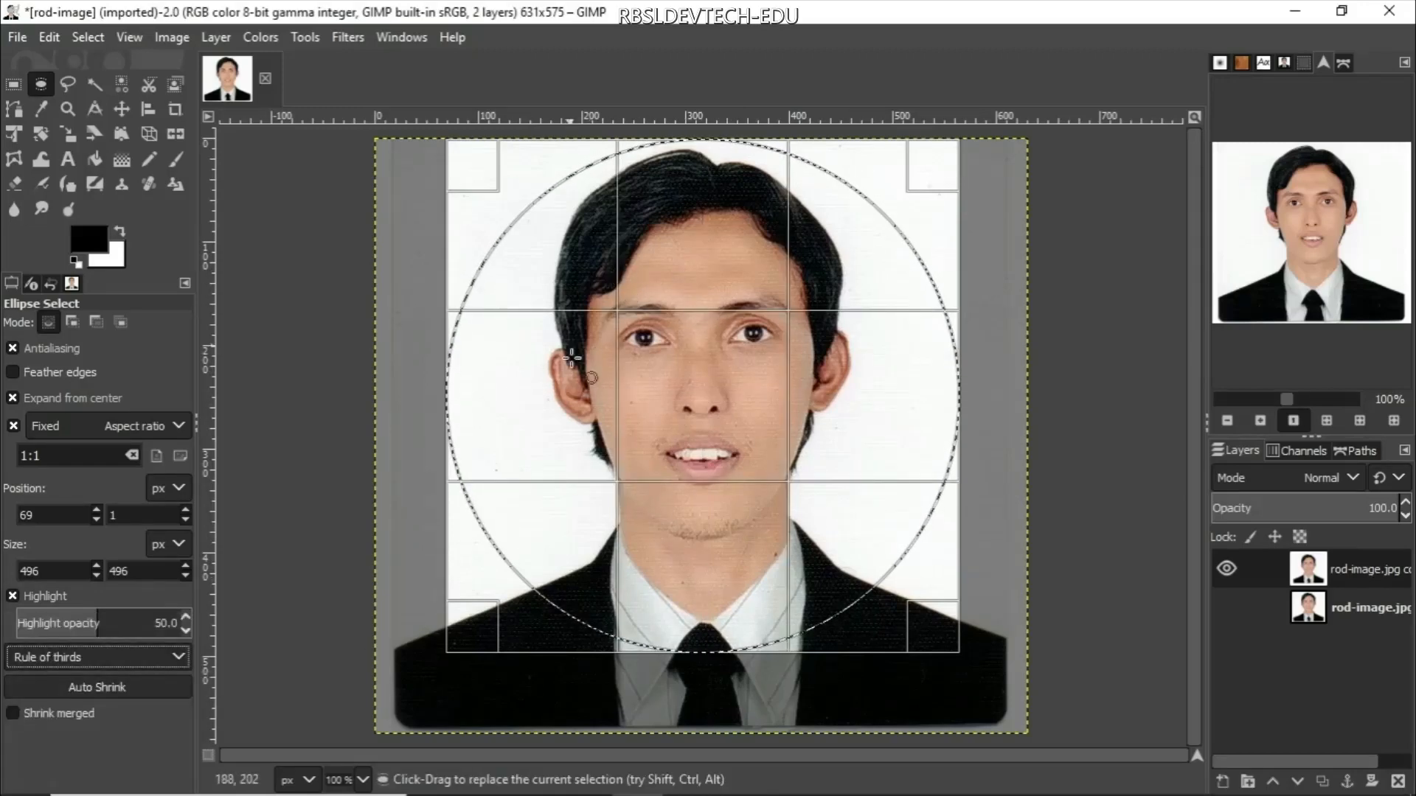
left_click(116, 661)
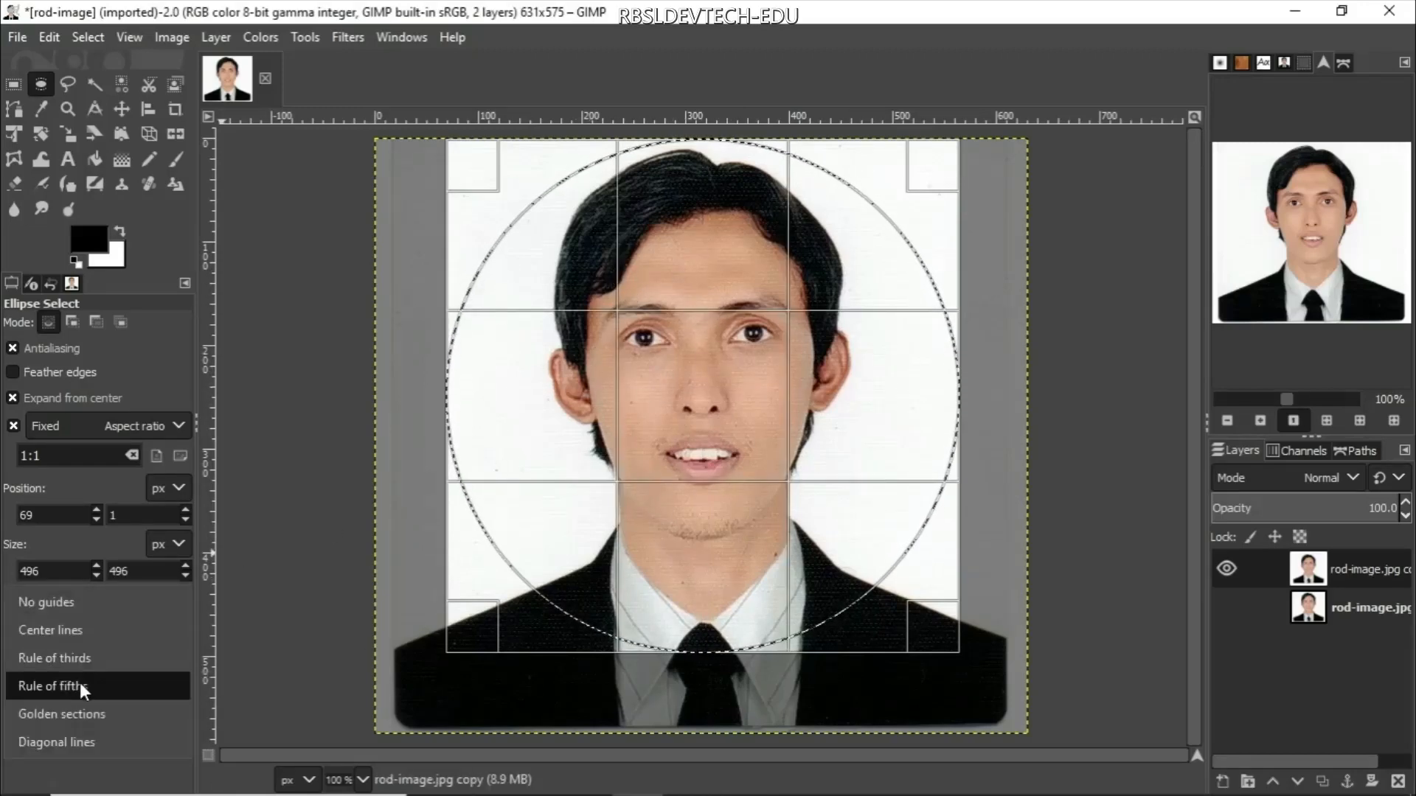
left_click(78, 683)
left_click(109, 661)
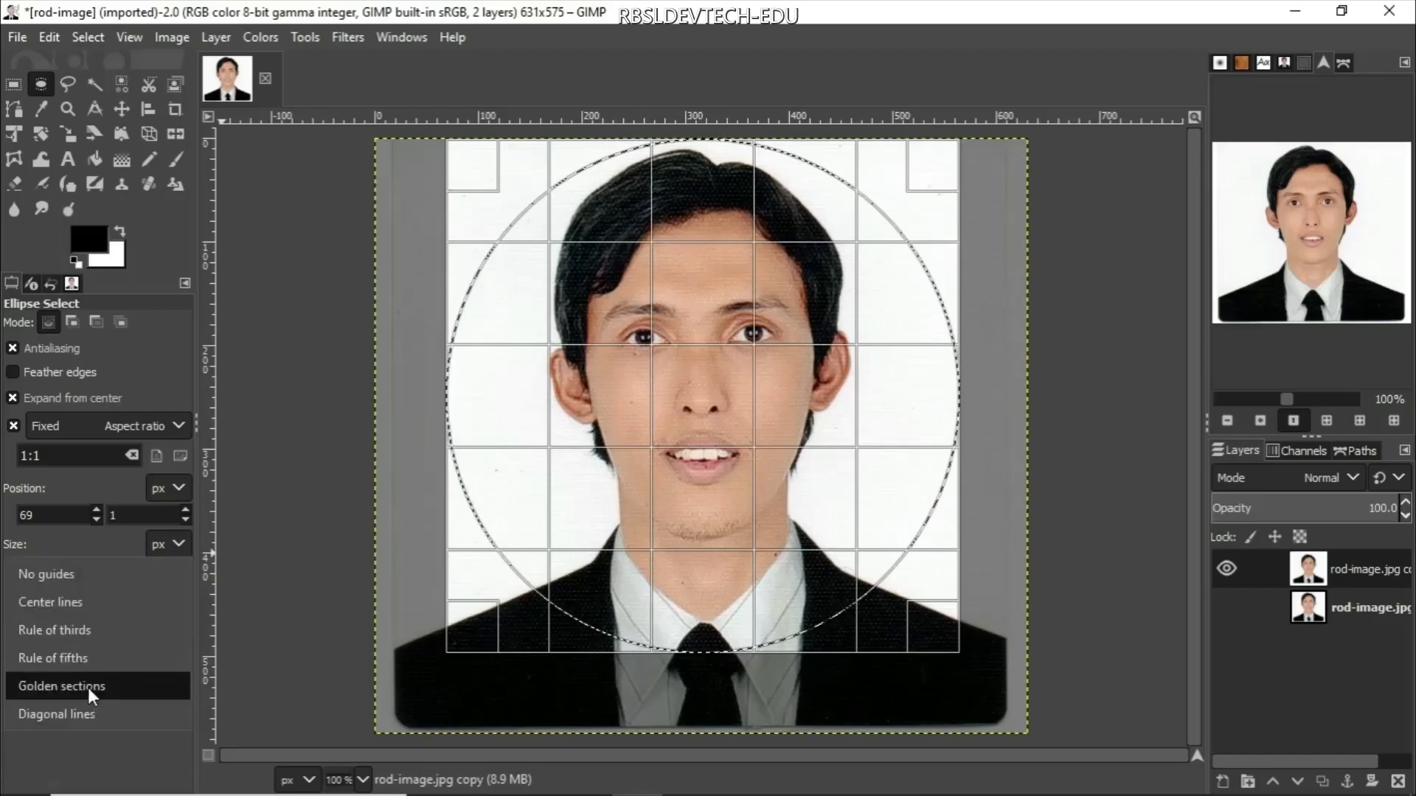
left_click(87, 687)
left_click(157, 656)
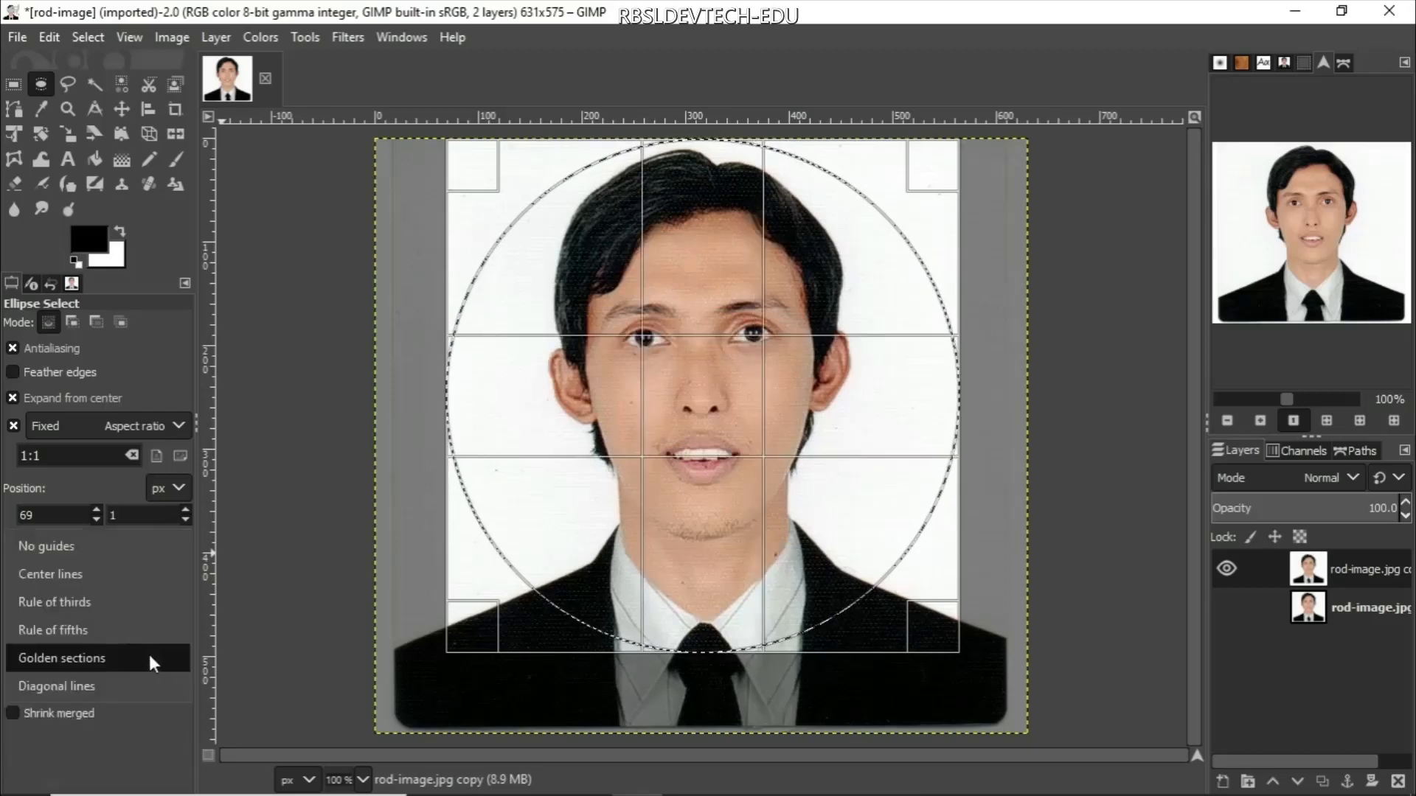
left_click(95, 686)
left_click(110, 662)
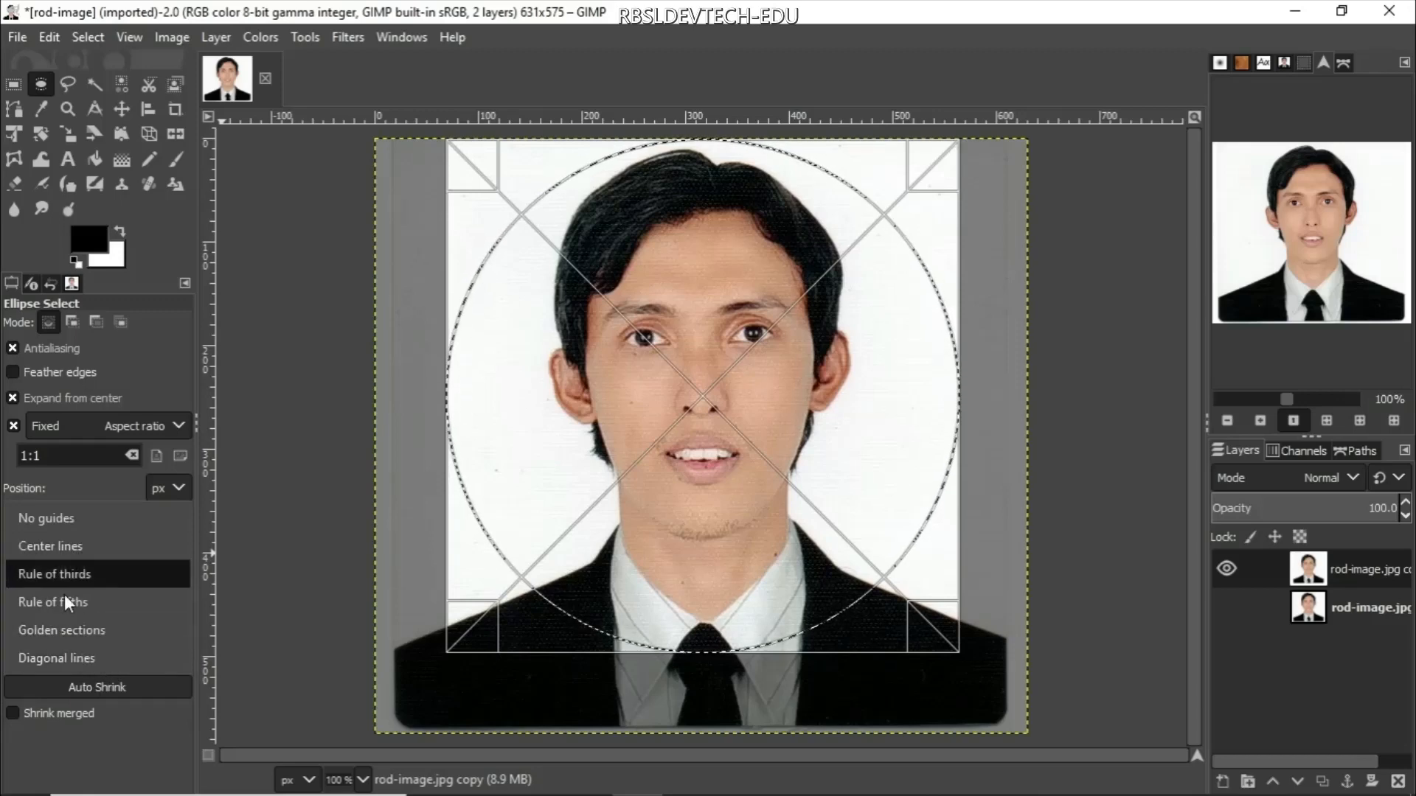
left_click(69, 550)
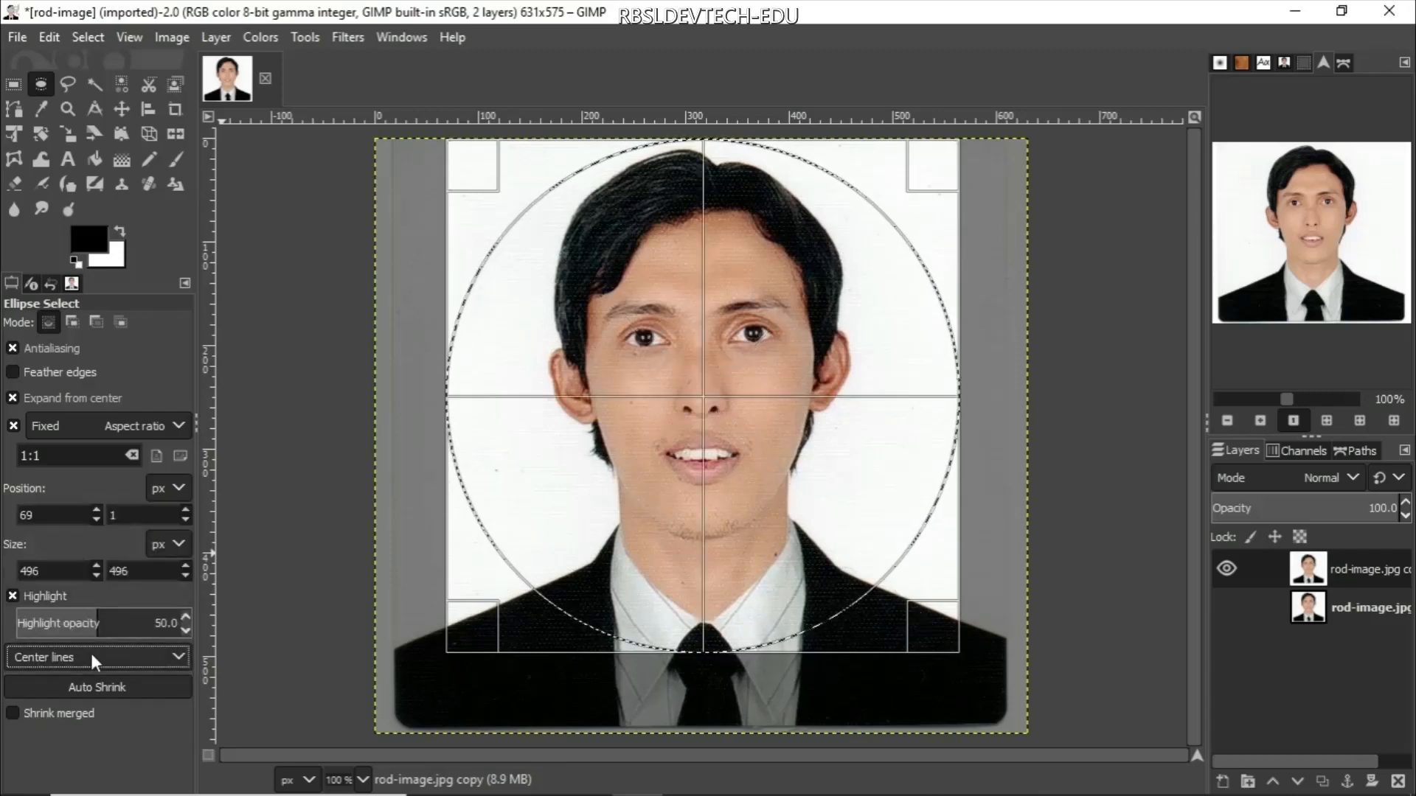
Turn off the selection highlight and enlarge the circular selection to about 566 × 565 px, covering the head and shoulders
left_click(11, 595)
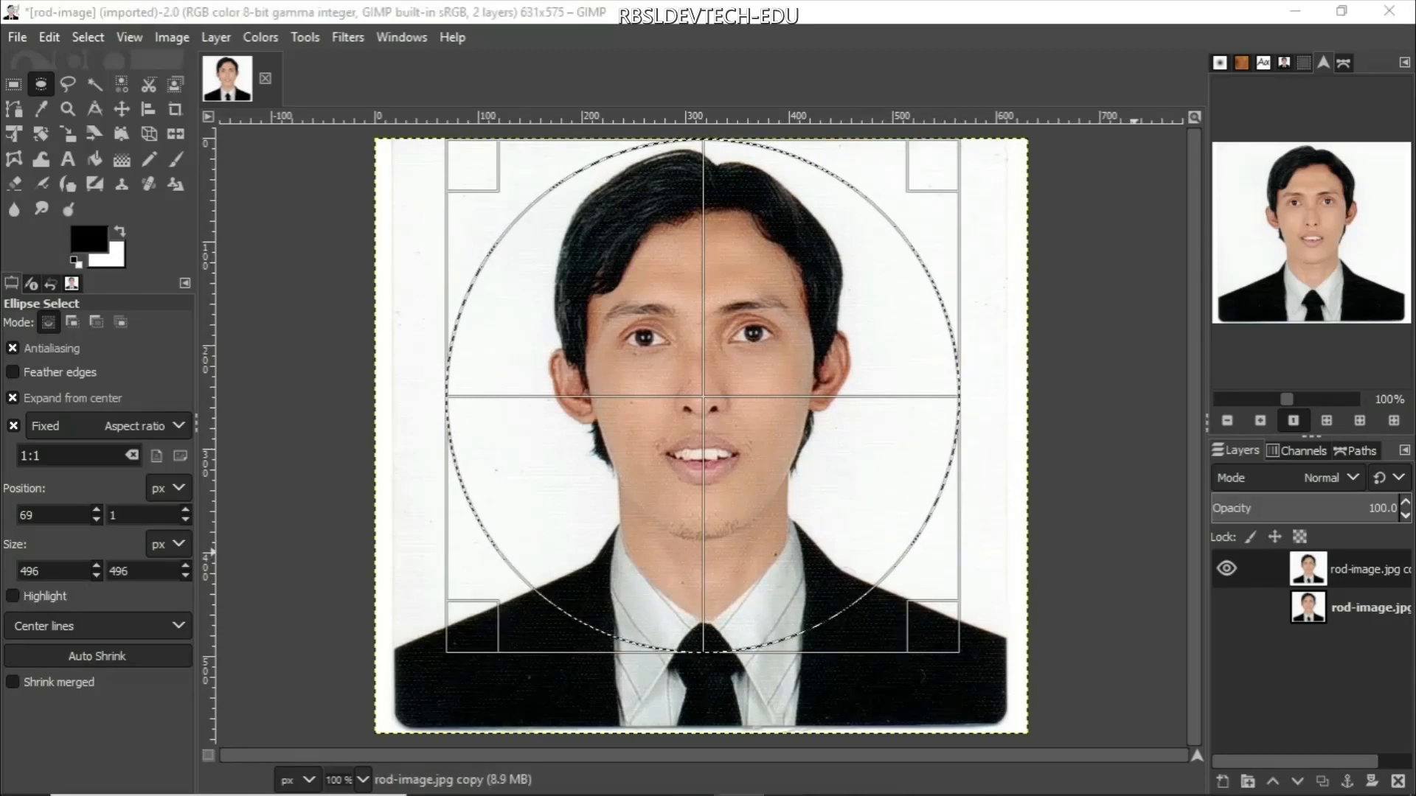
left_click(825, 374)
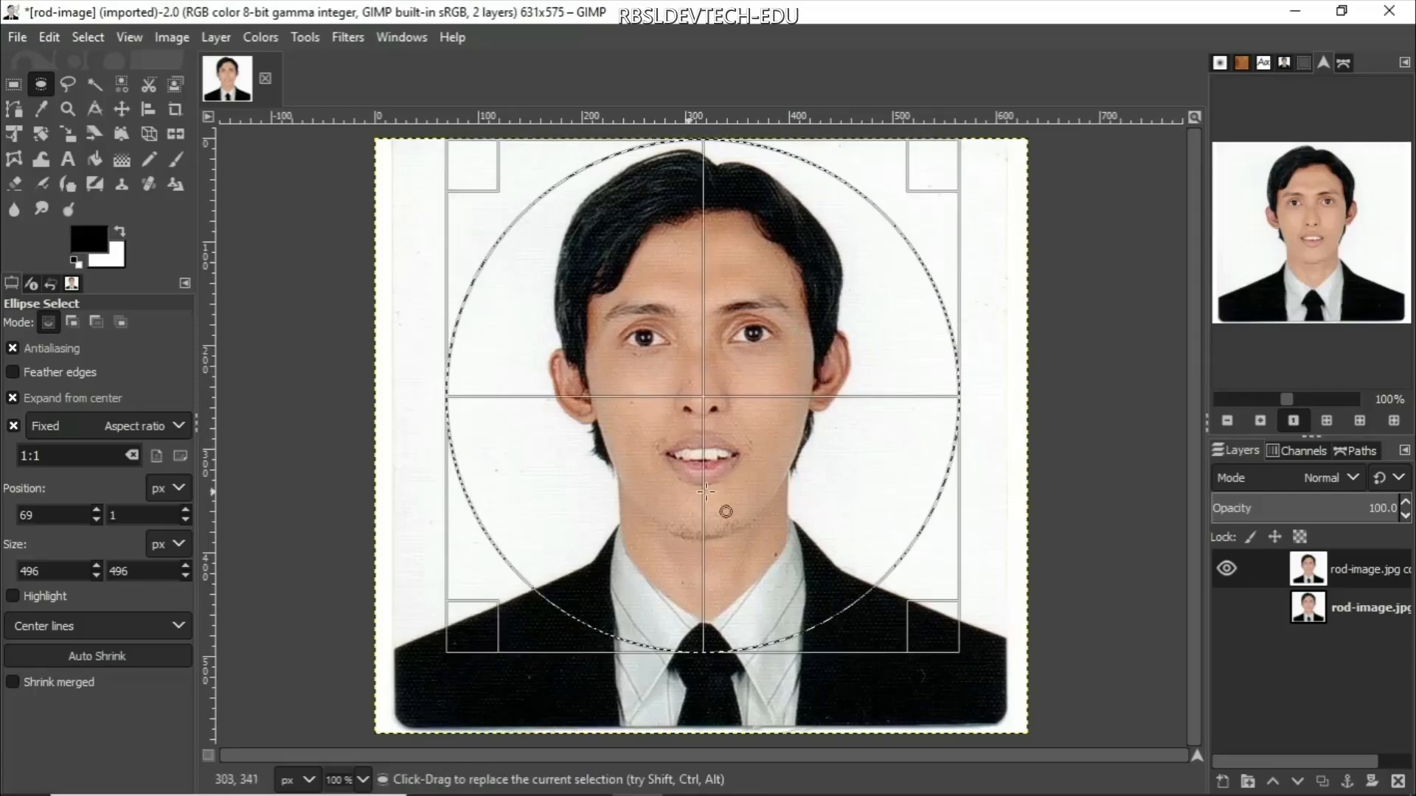
left_click_drag(747, 426, 798, 468)
left_click_drag(889, 545, 797, 466)
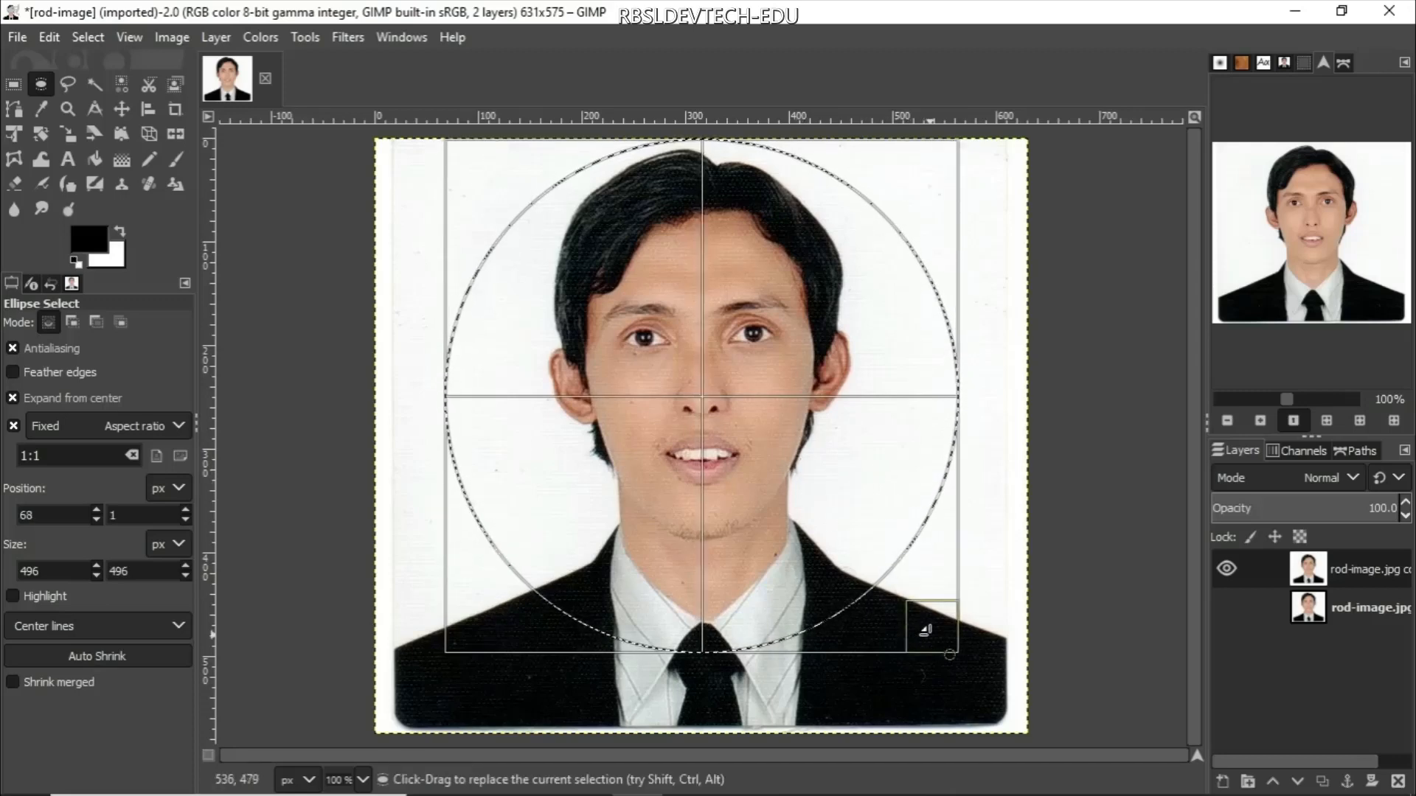
left_click_drag(938, 654, 952, 671)
left_click_drag(803, 397, 800, 434)
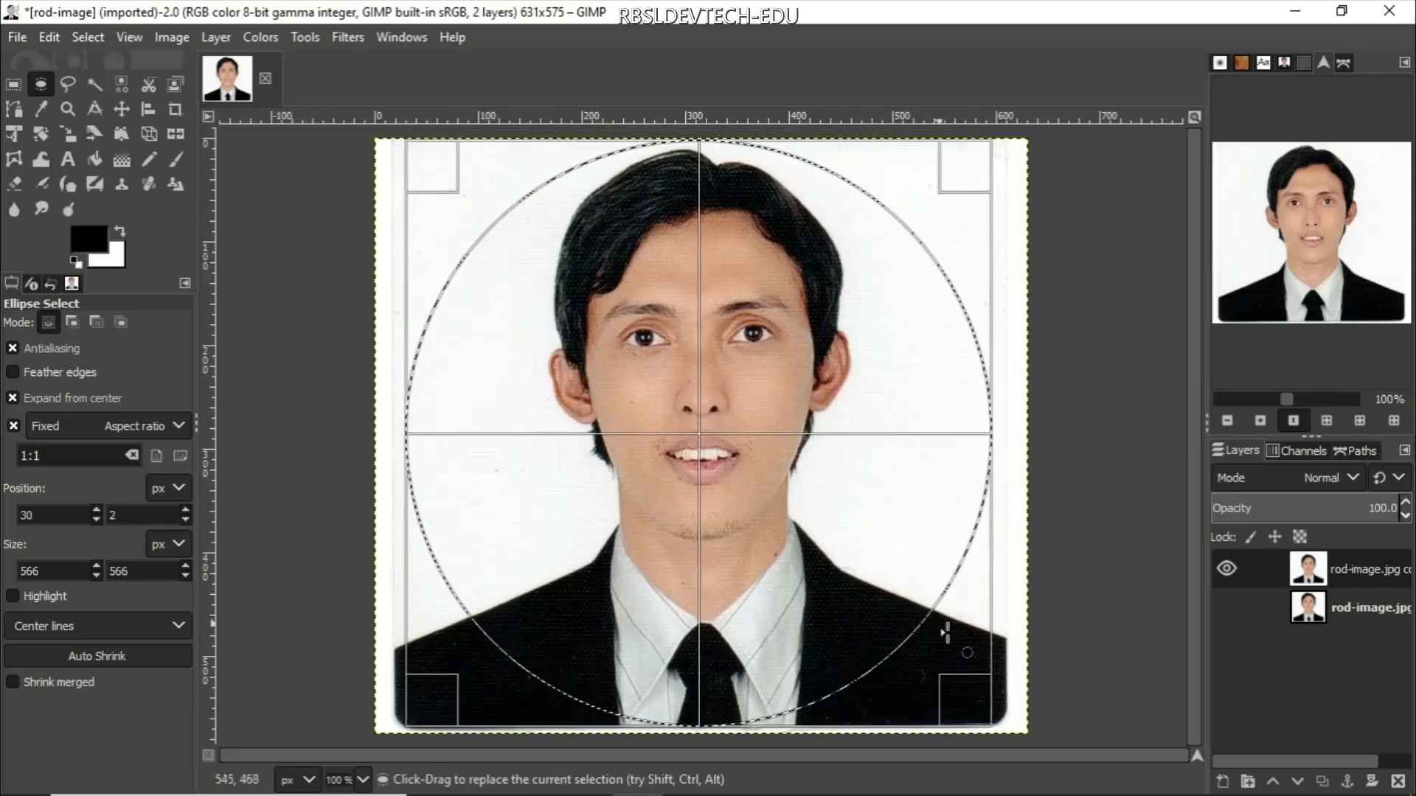
left_click_drag(972, 710, 968, 700)
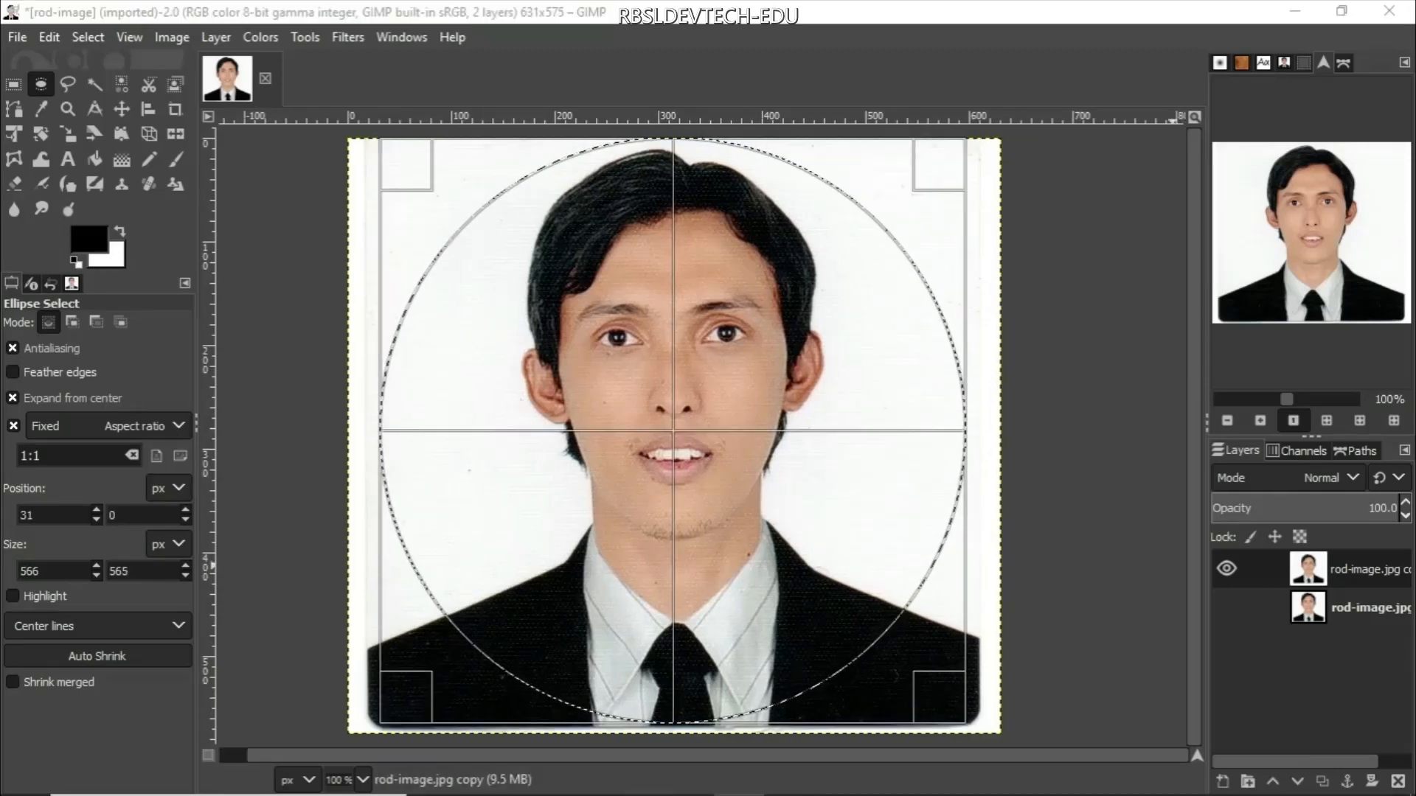
Align the center of the rod-image.jpg copy layer horizontally relative to the circular selection
left_click(1307, 575)
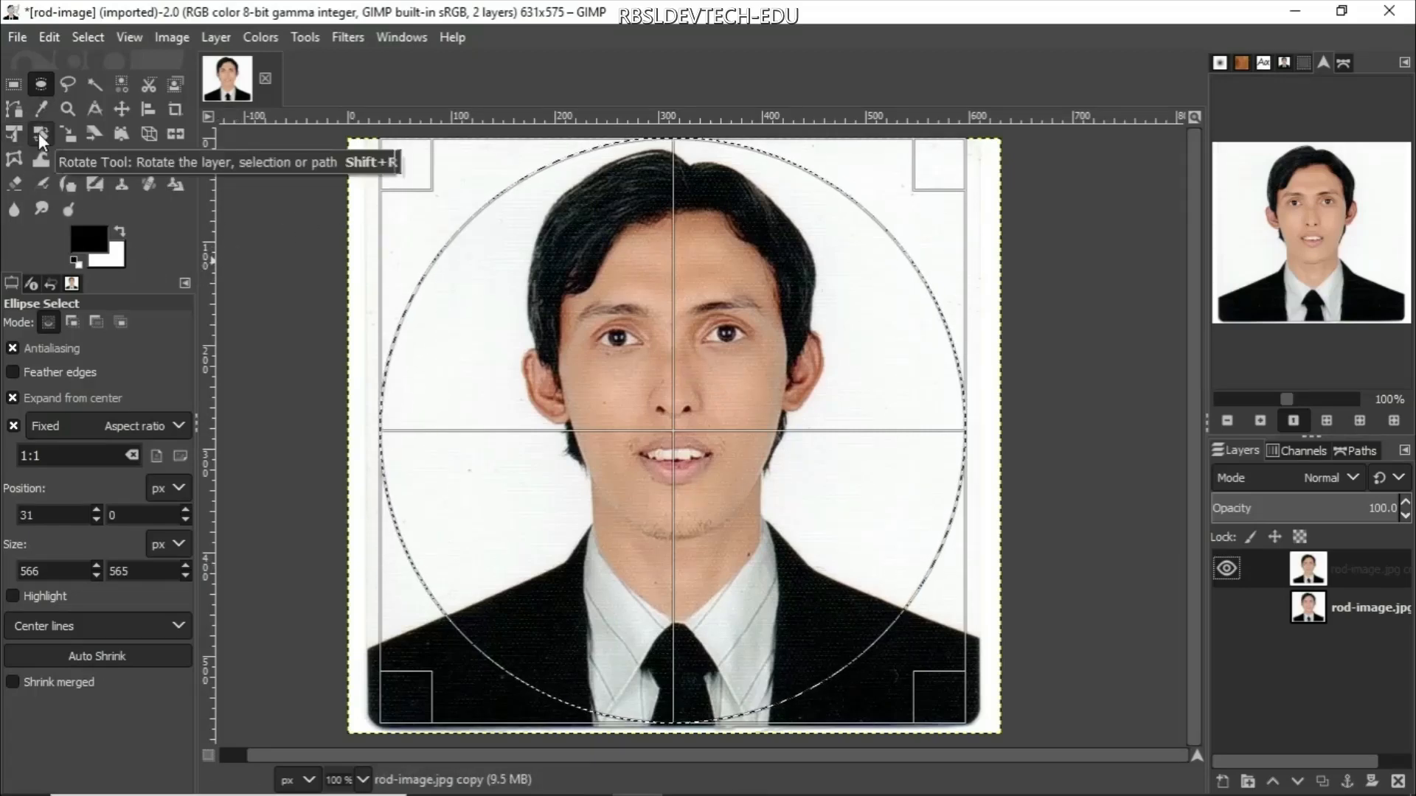
left_click(144, 108)
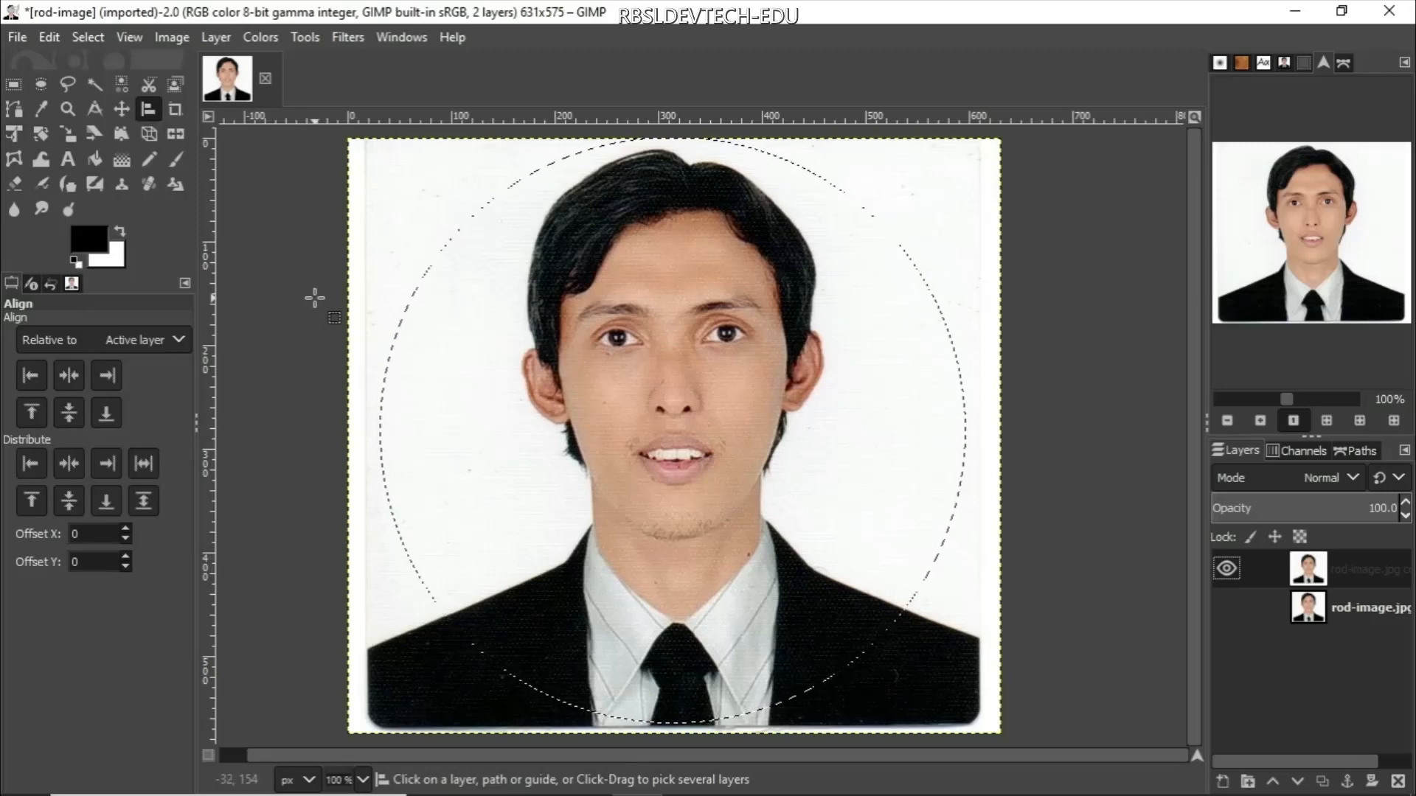
scroll(313, 294, "up", 6)
scroll(564, 288, "down", 15)
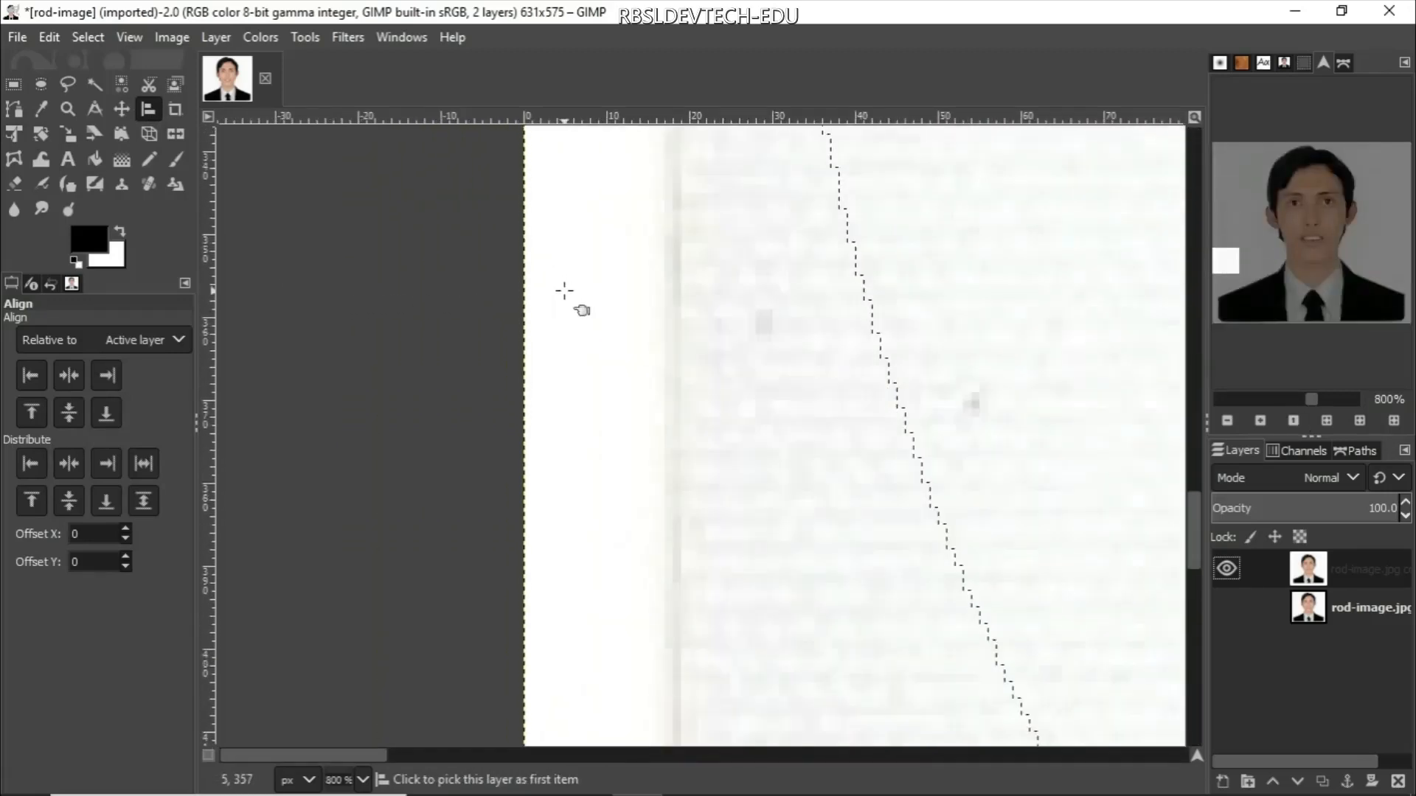
scroll(574, 322, "down", 5)
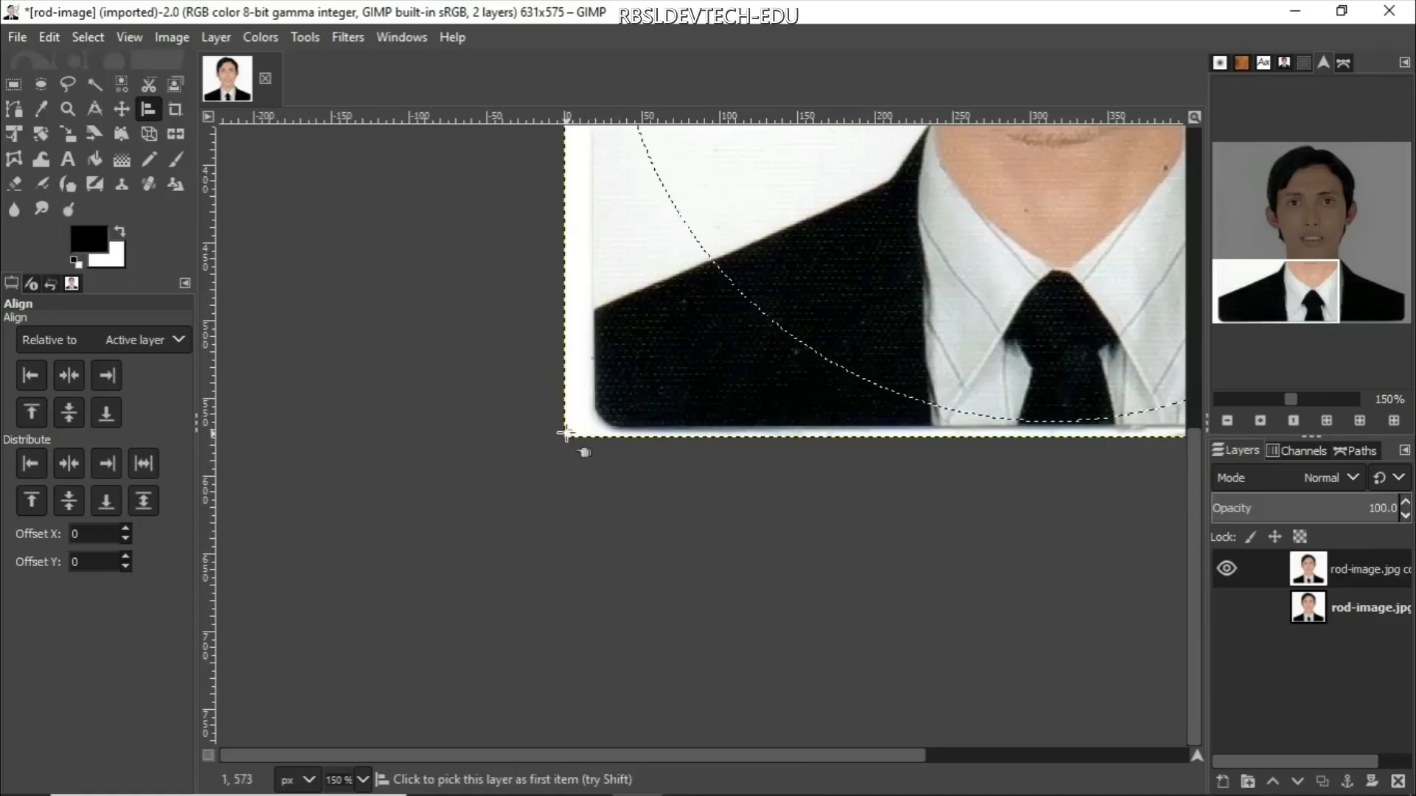
scroll(576, 422, "up", 1)
scroll(576, 422, "down", 1)
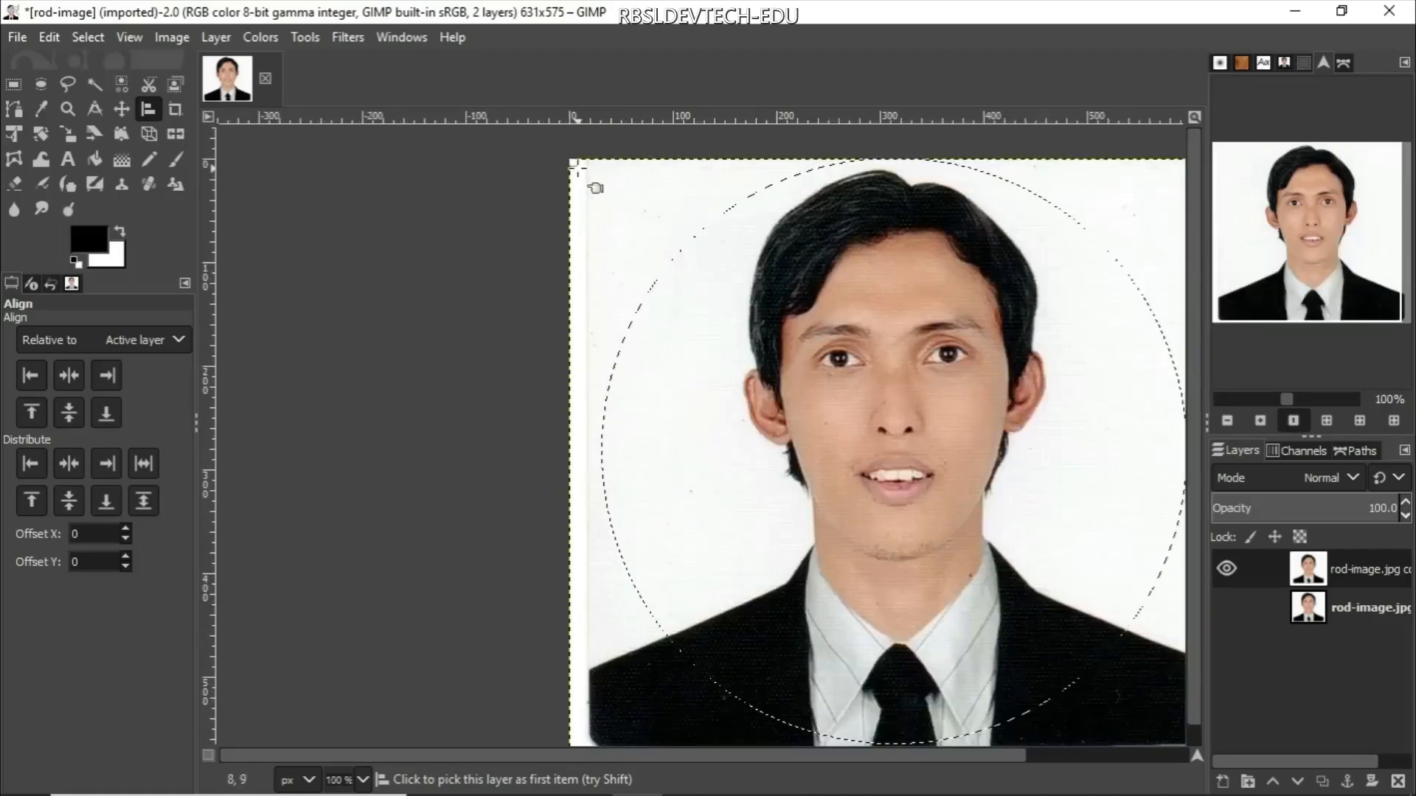
scroll(576, 163, "up", 5)
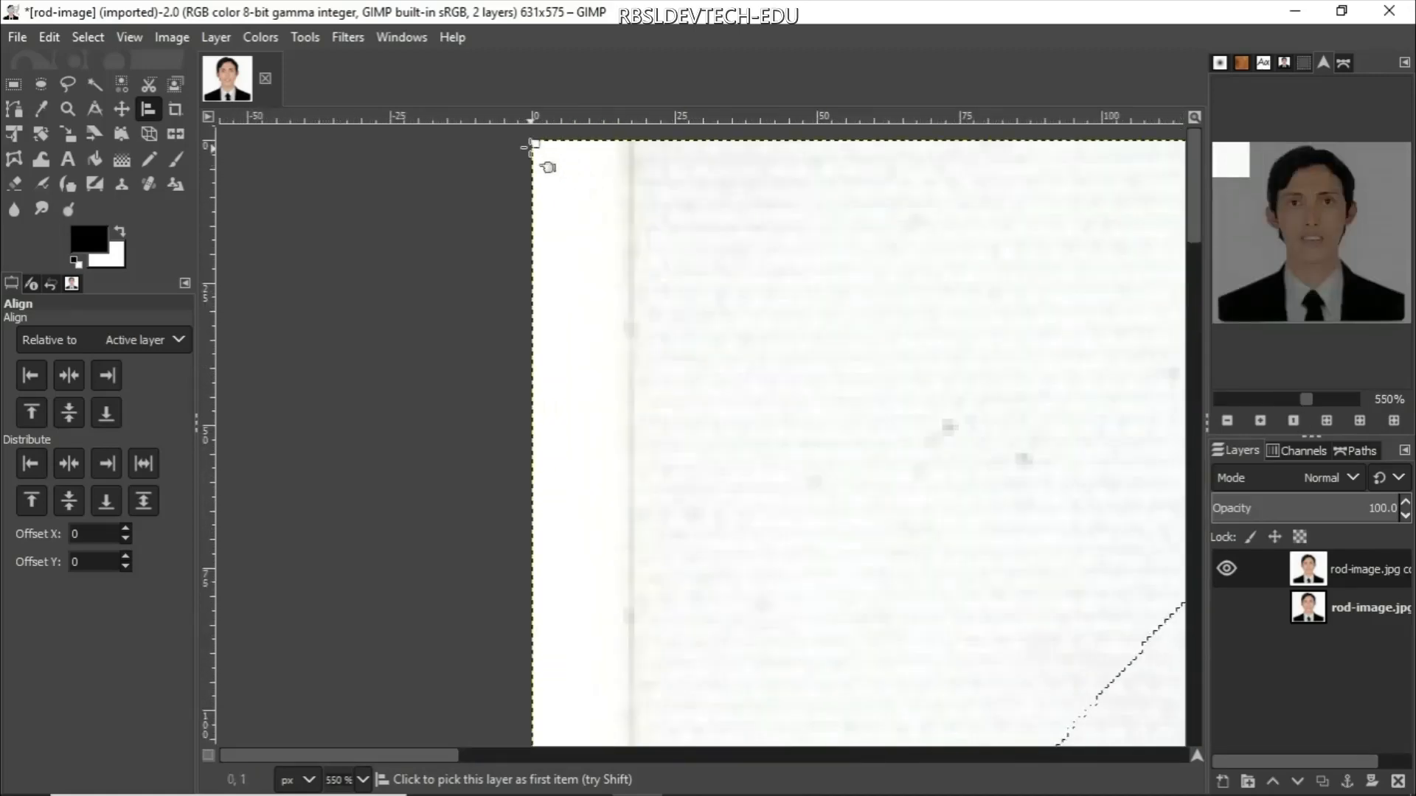
scroll(594, 258, "down", 6)
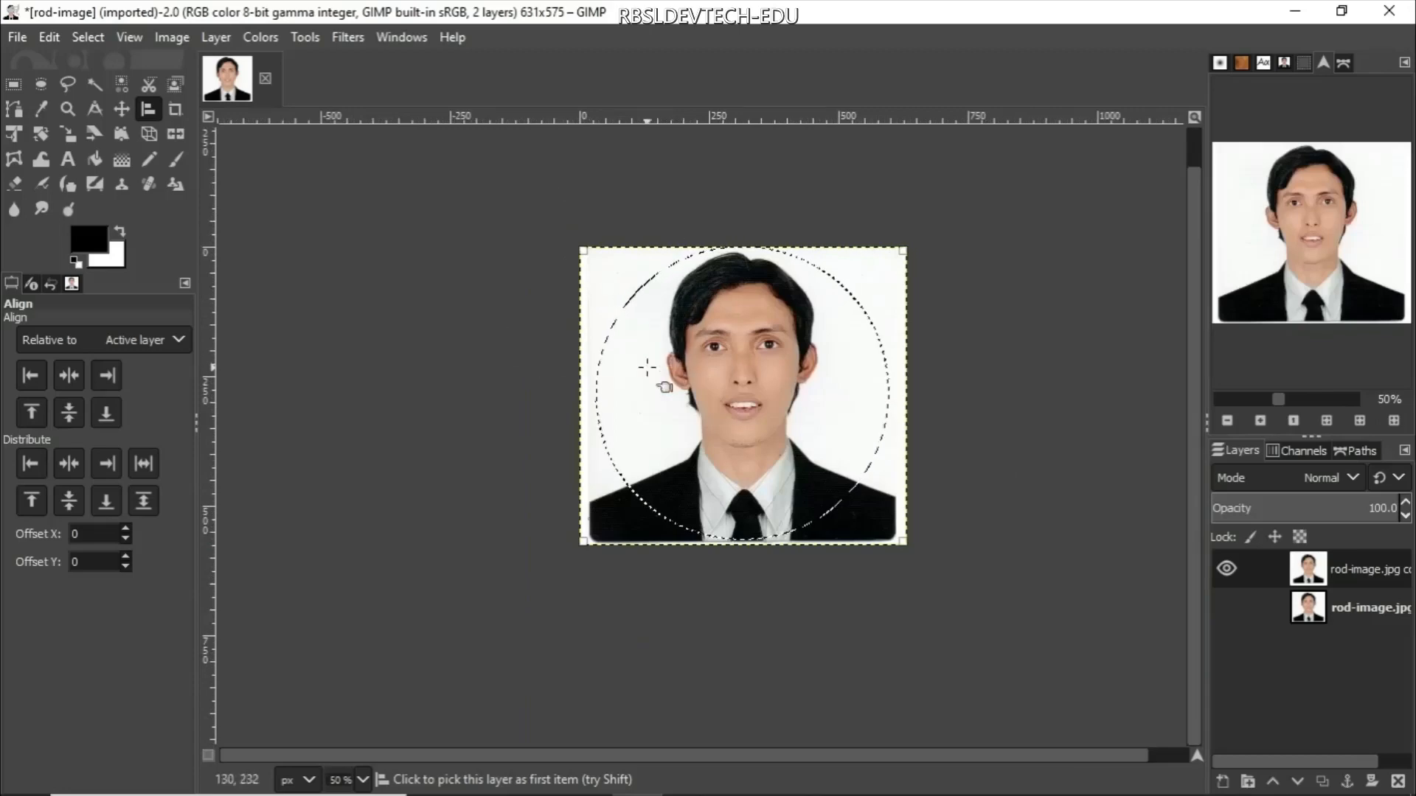
left_click(176, 342)
left_click(107, 320)
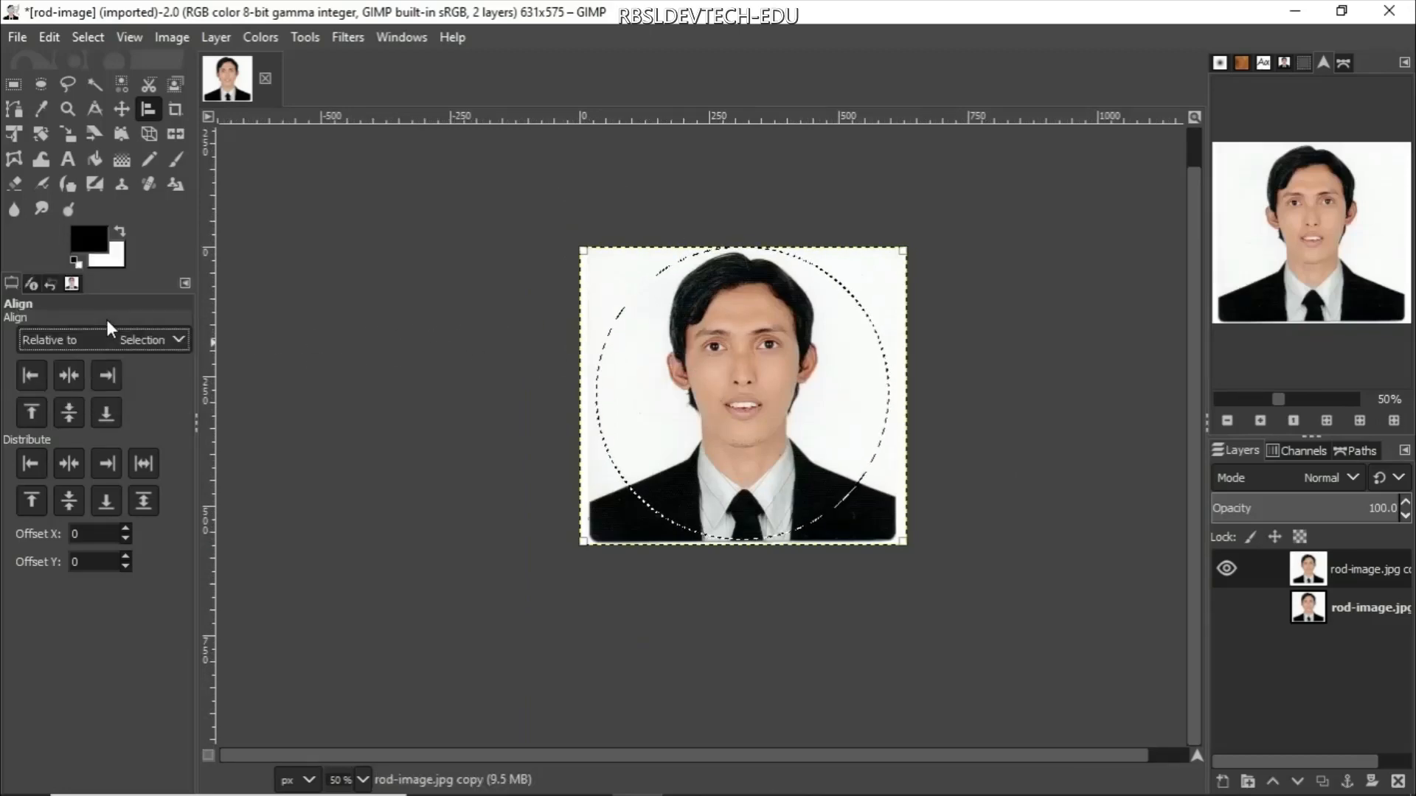
left_click(70, 377)
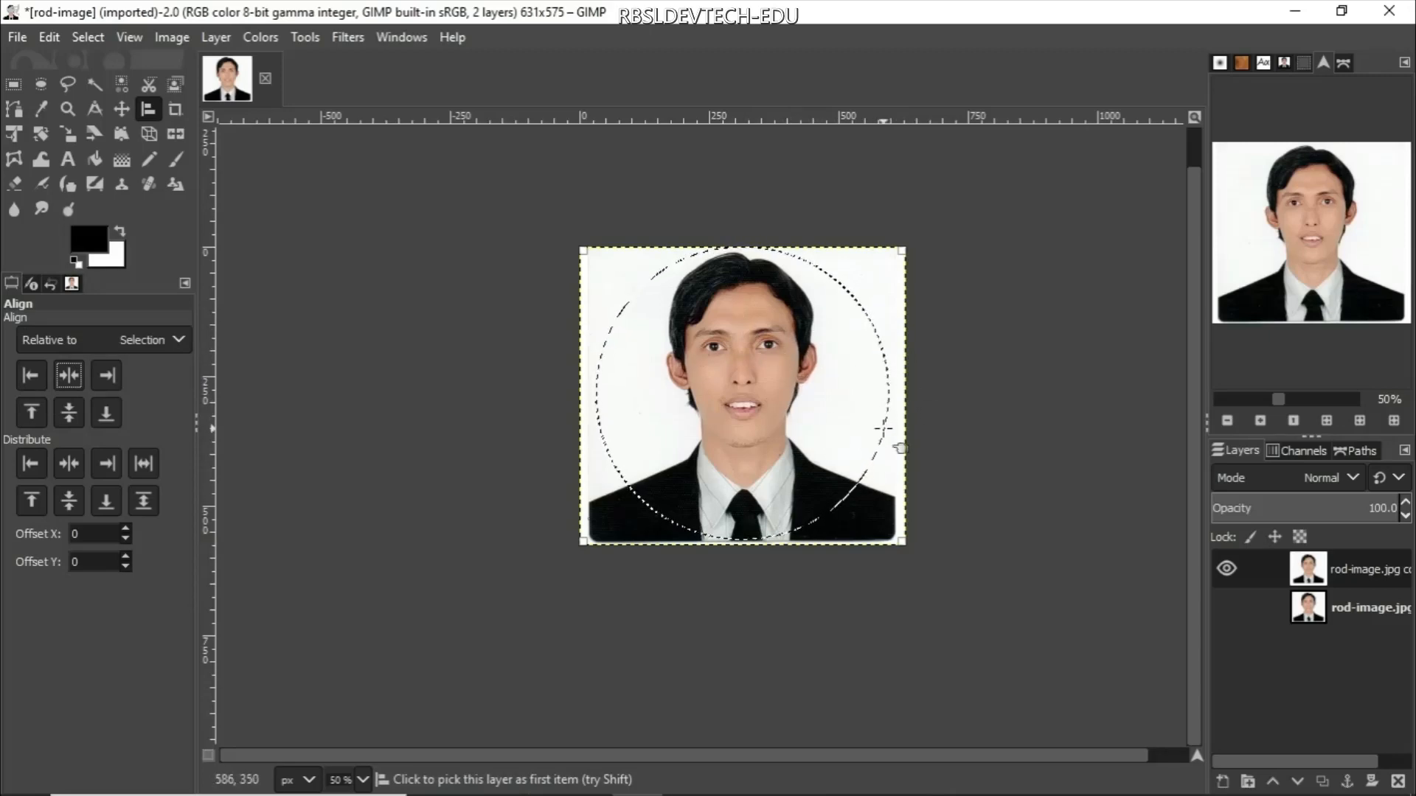
key("1")
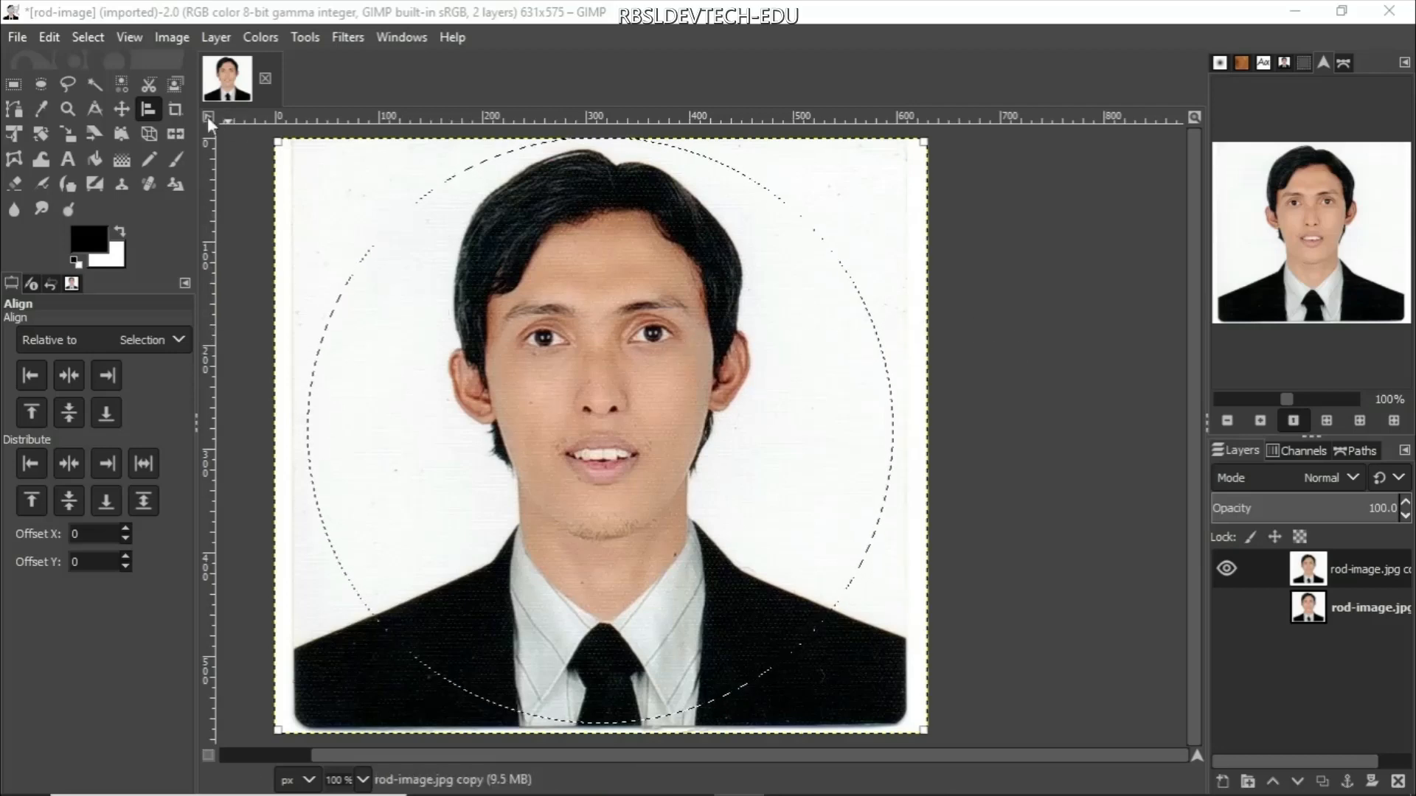
Invert the circular selection to delete everything outside the circle from the layer copy, and clear the selection
left_click(87, 39)
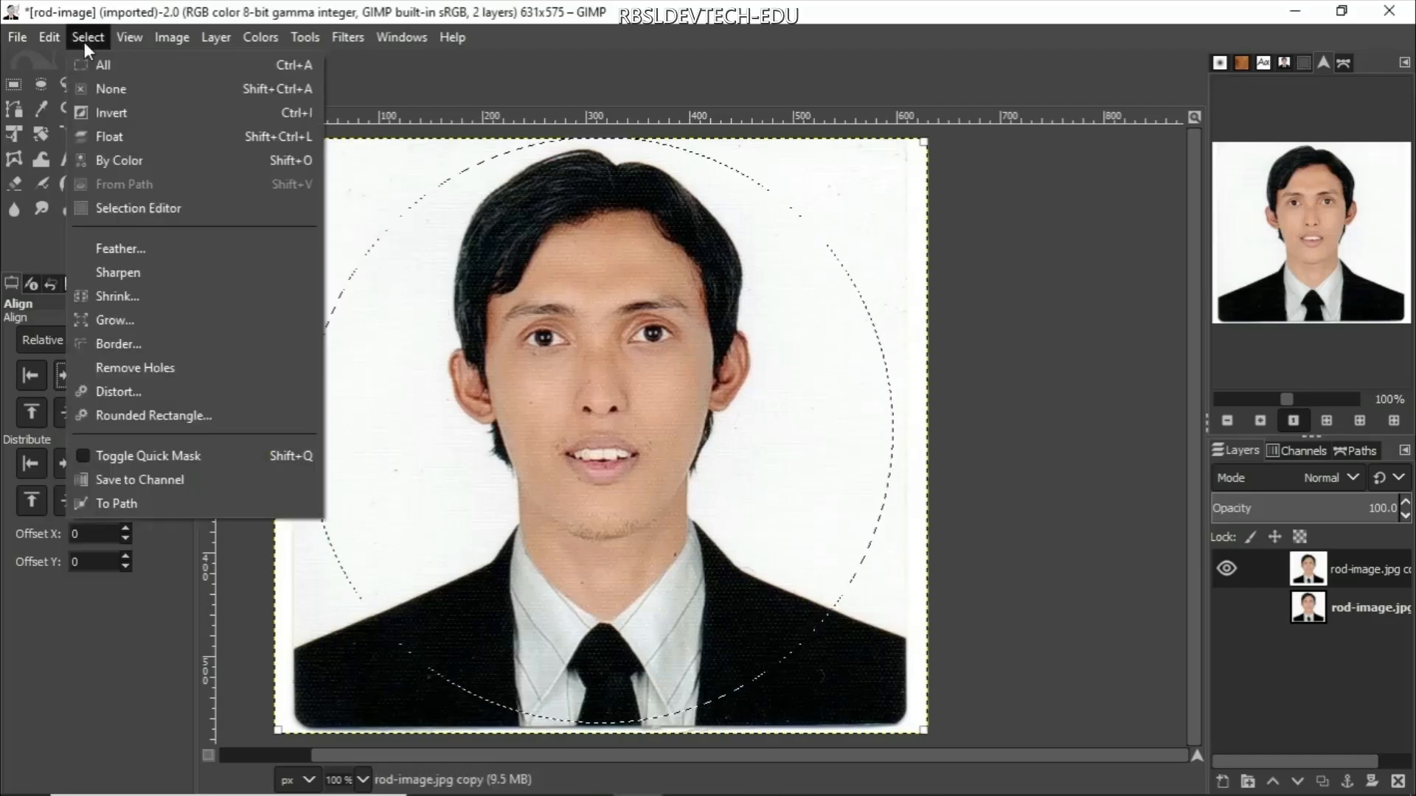
left_click(115, 113)
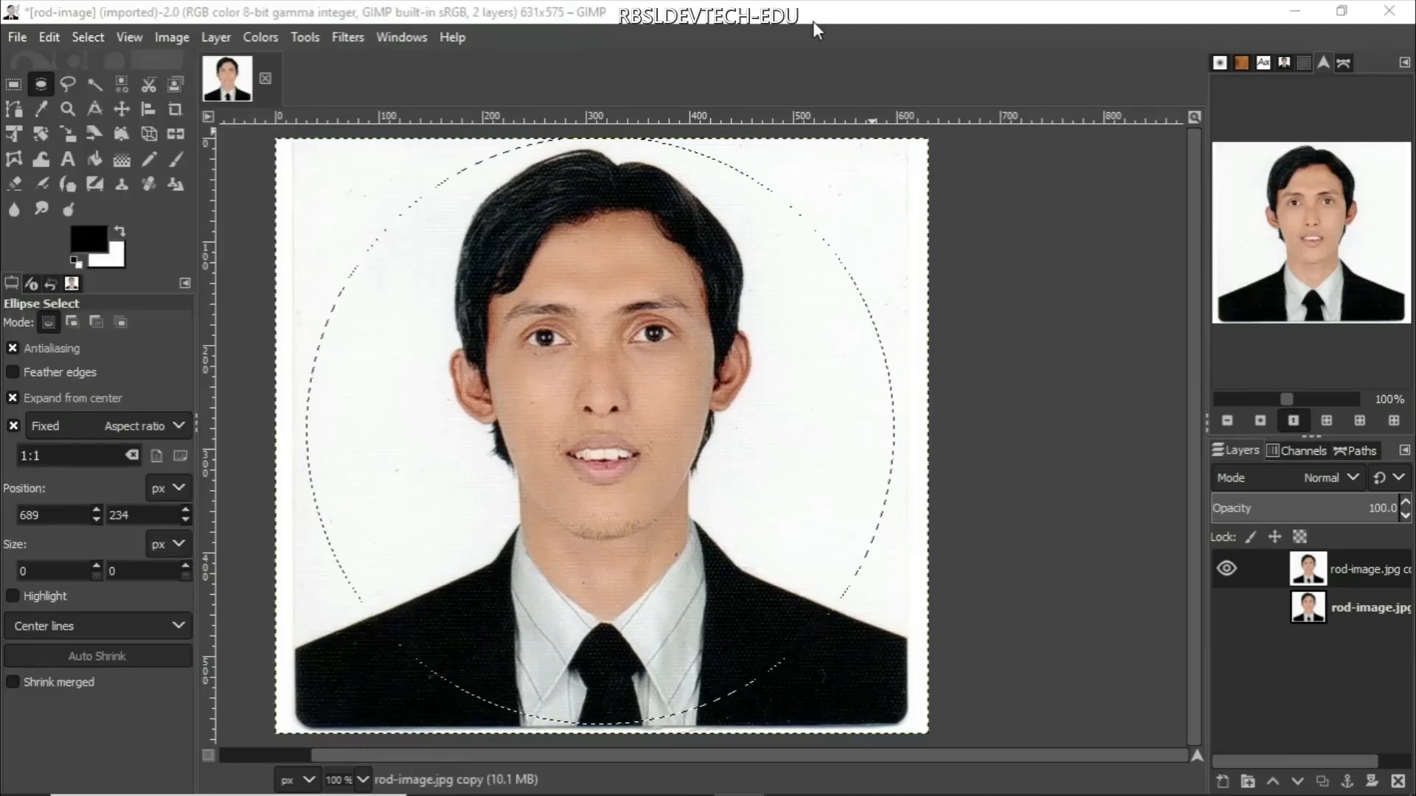
left_click(813, 22)
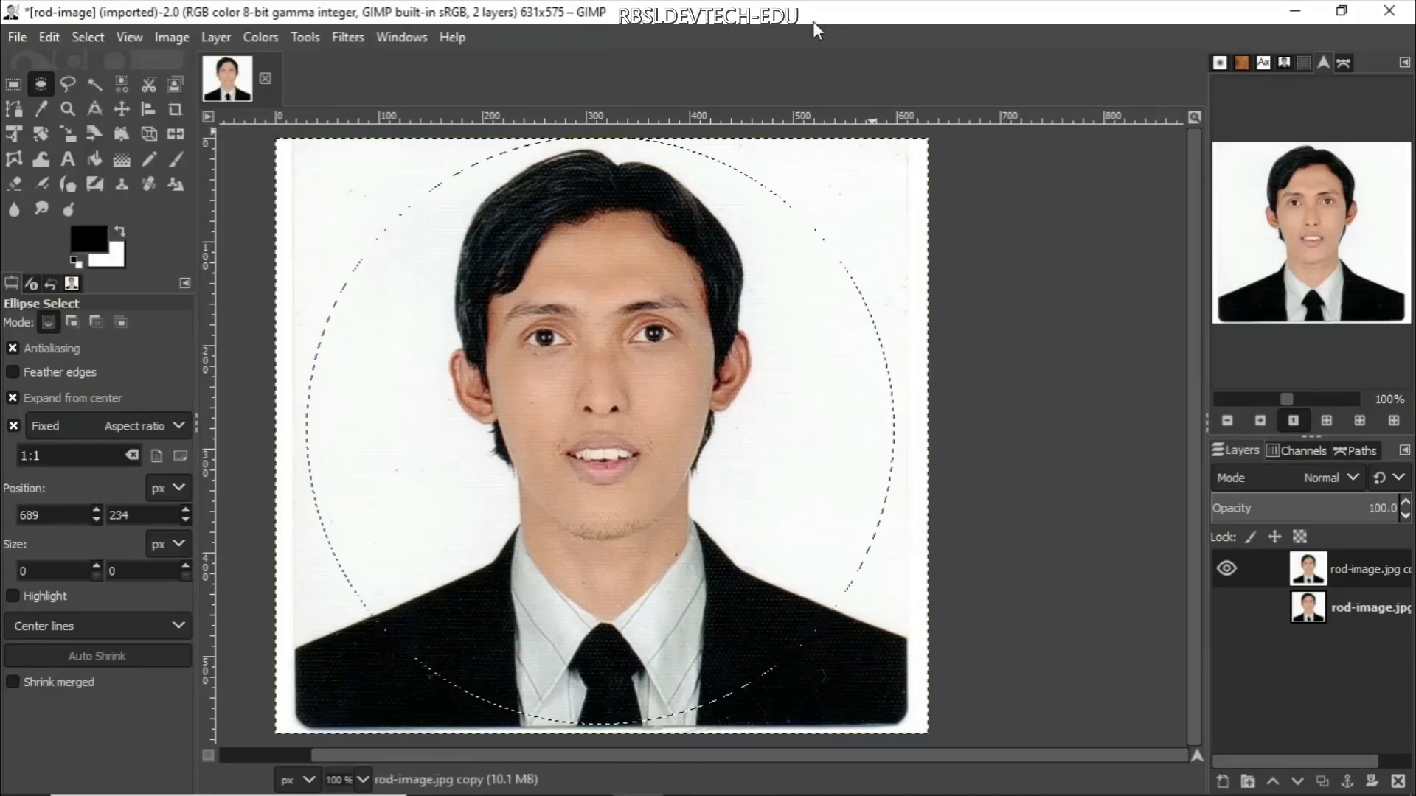
key("Delete")
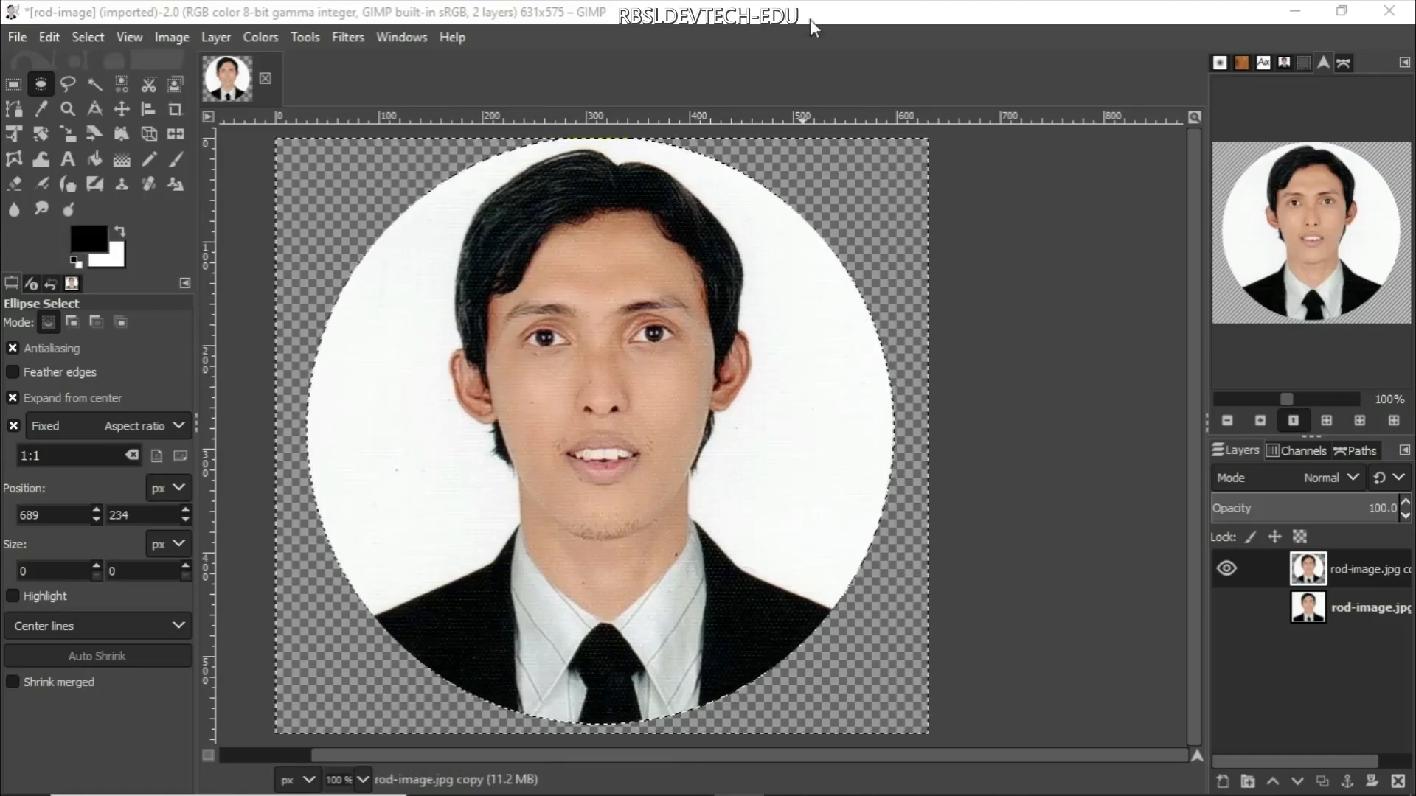
key("ctrl+shift")
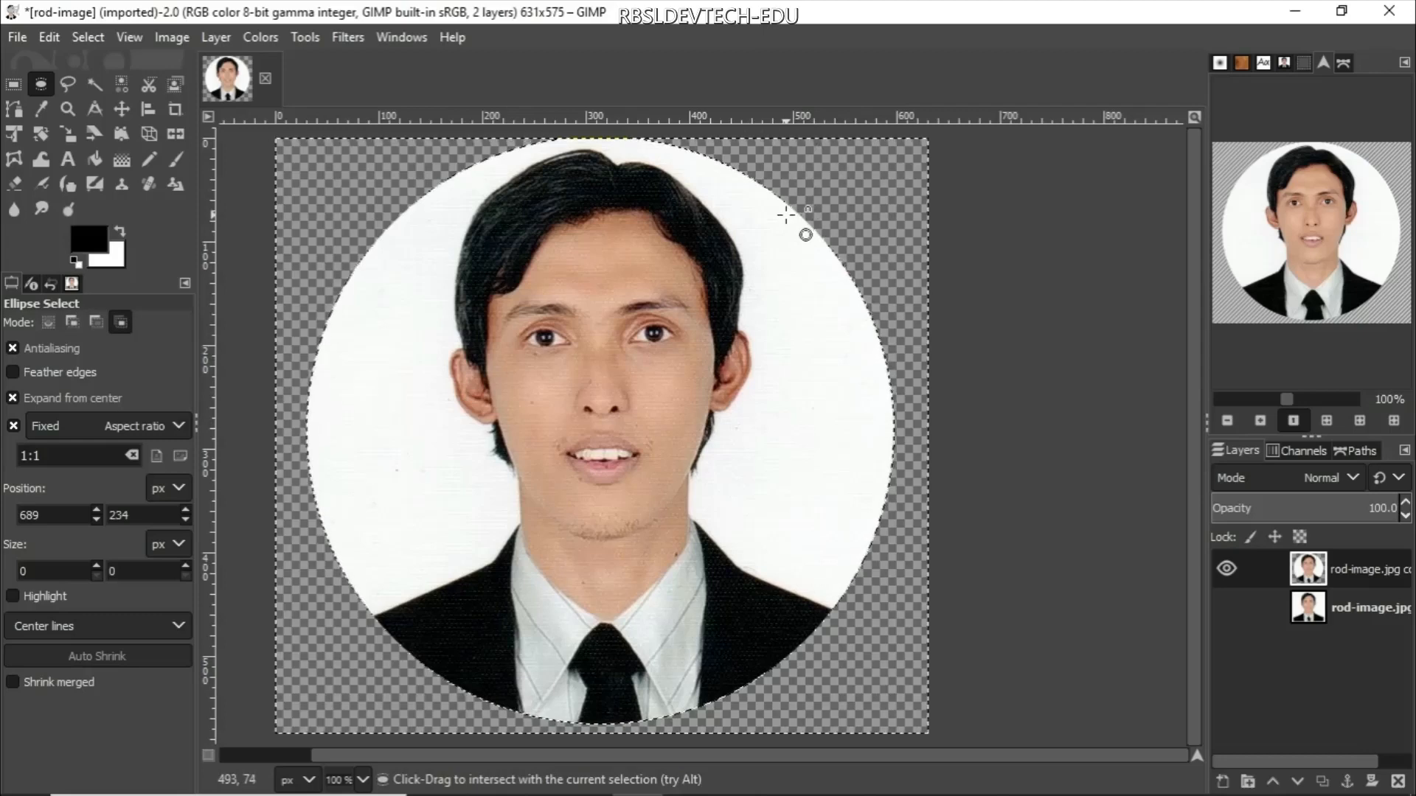
key("ctrl+shift+a")
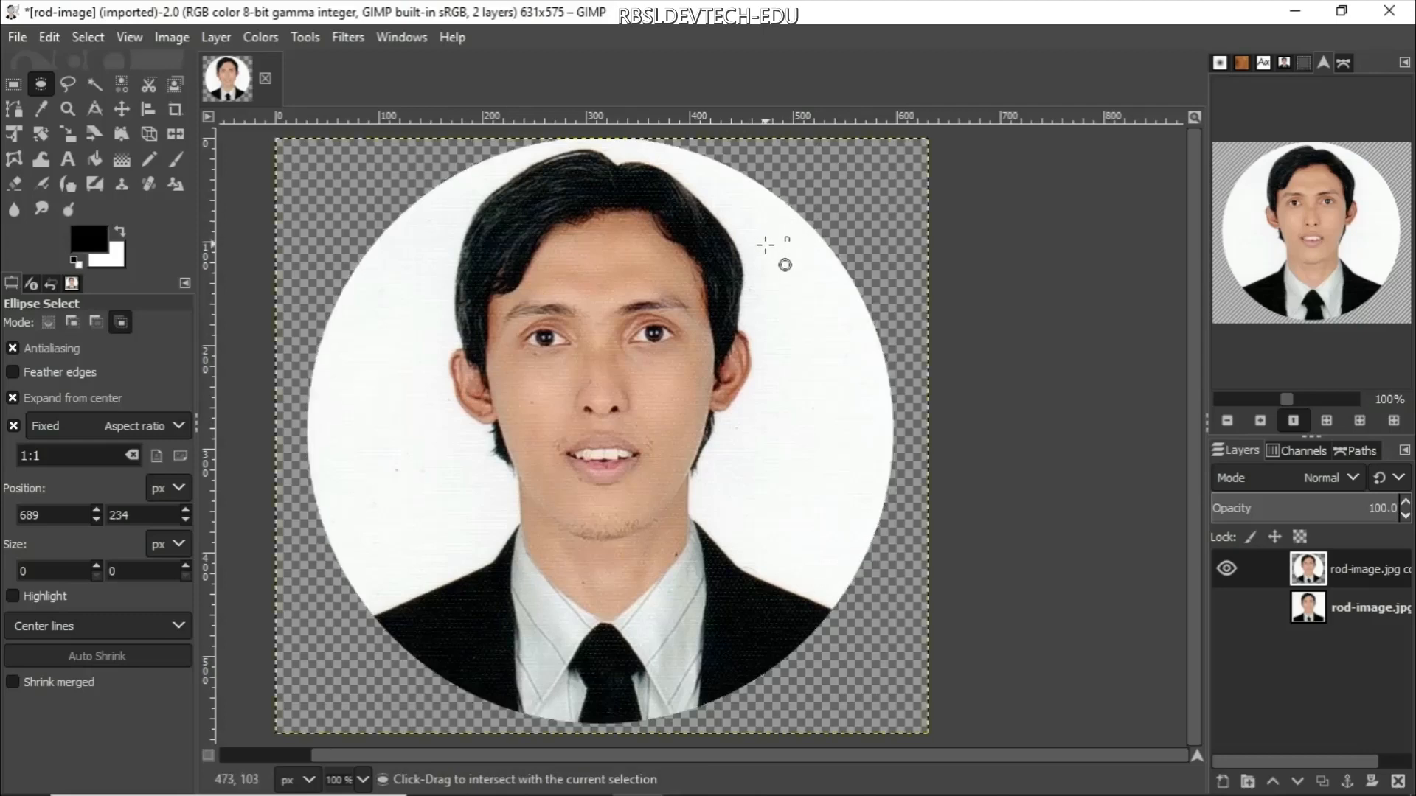
Crop the image to its content so the canvas fits tightly around the circular portrait
left_click(87, 38)
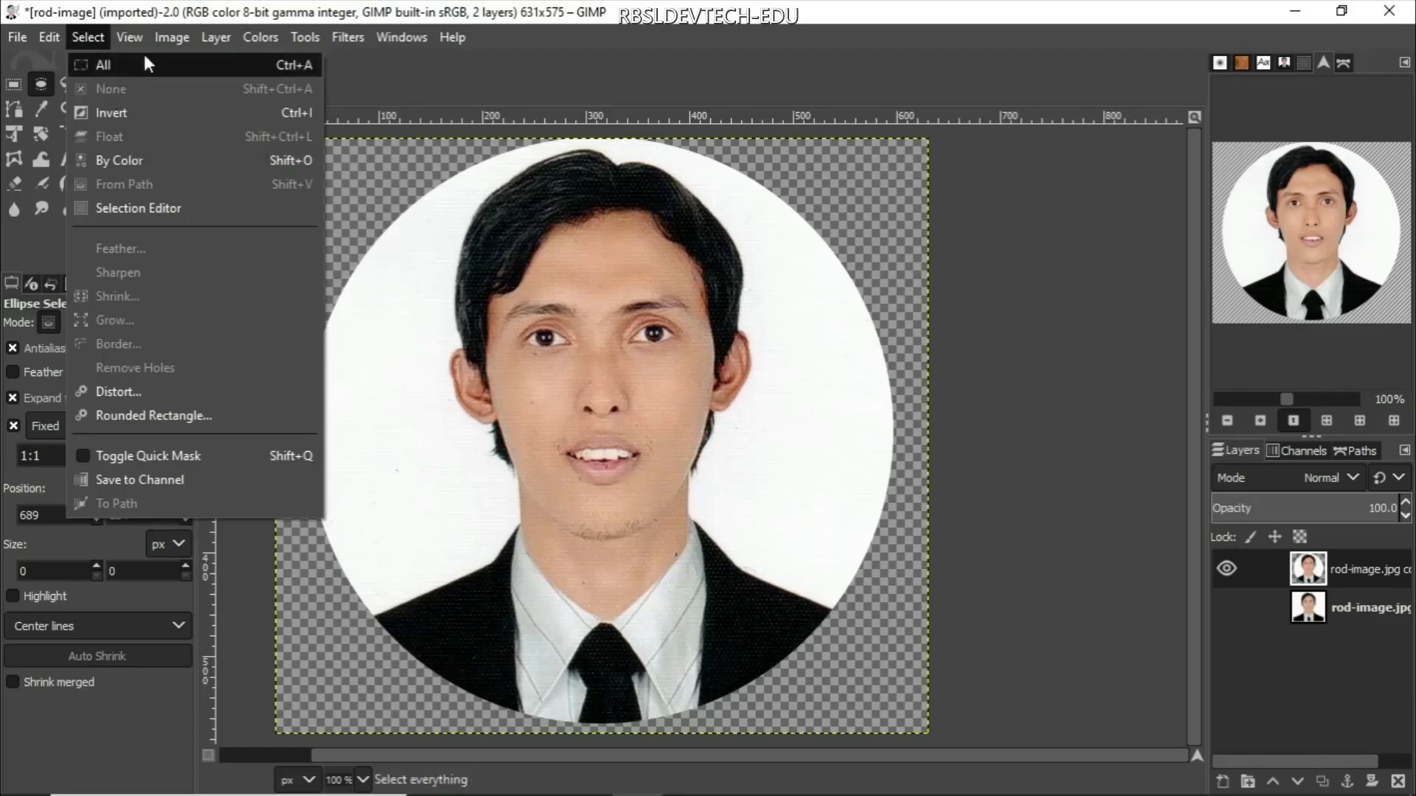
mouse_move(175, 38)
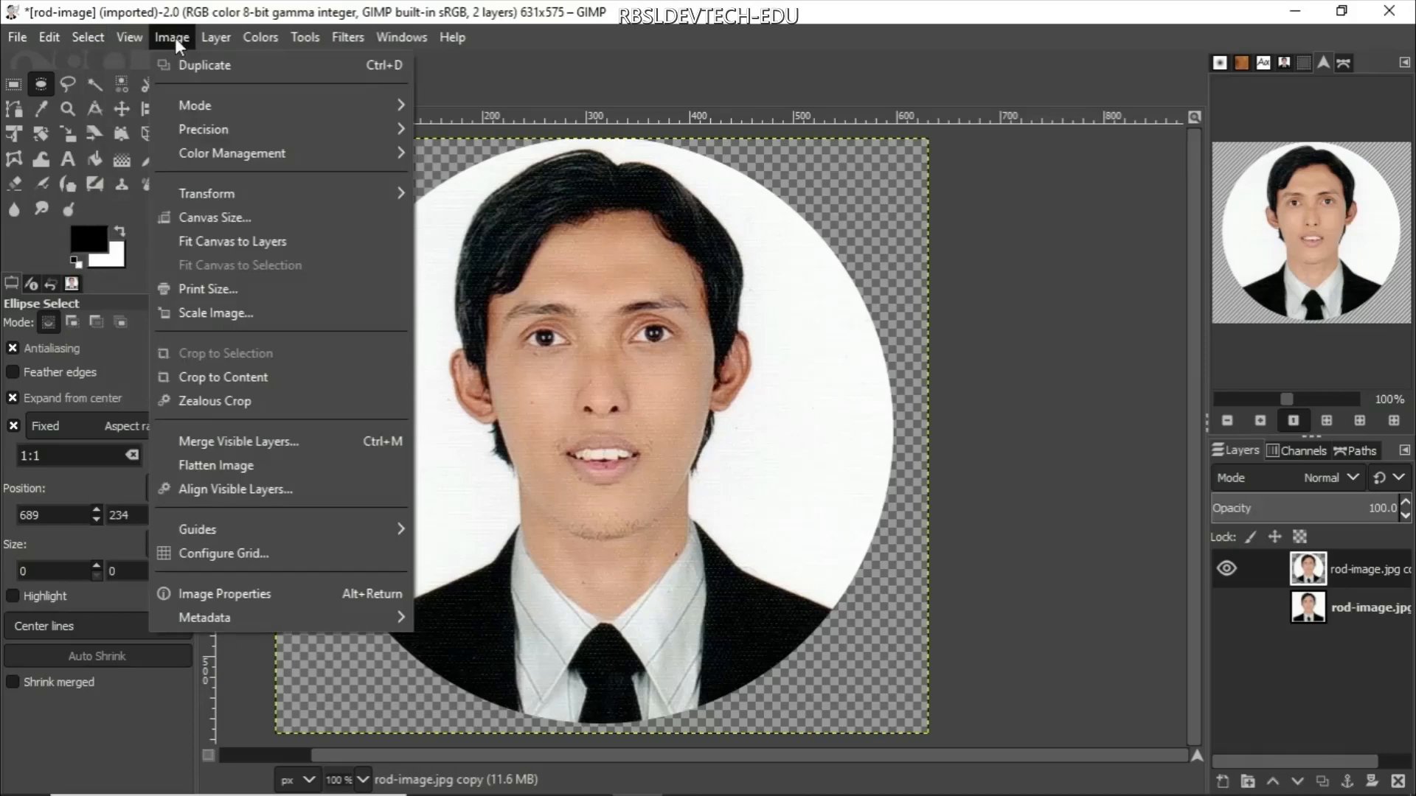
left_click(230, 372)
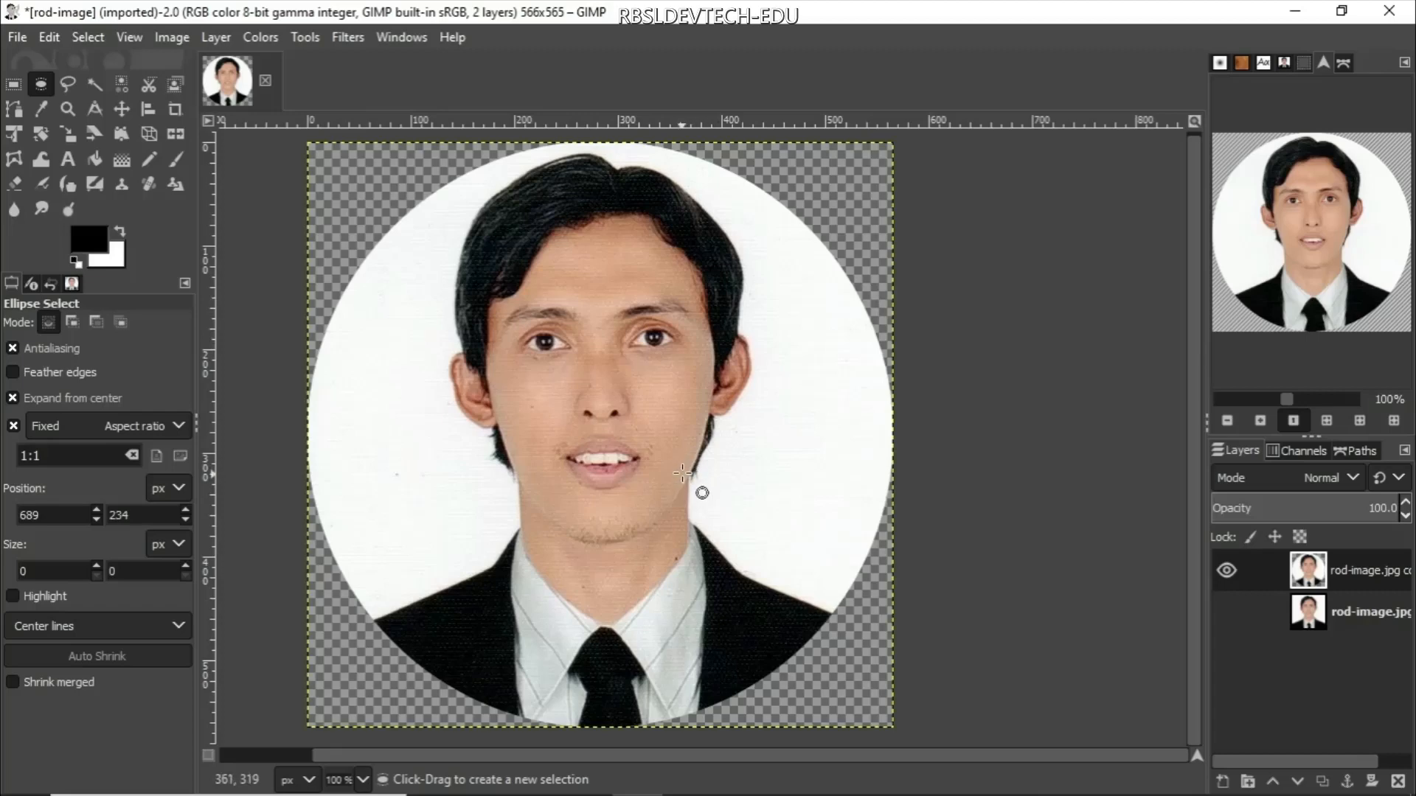
Start exporting the image to the html-portfolio images folder under the name rod-image-circle.png
left_click(15, 39)
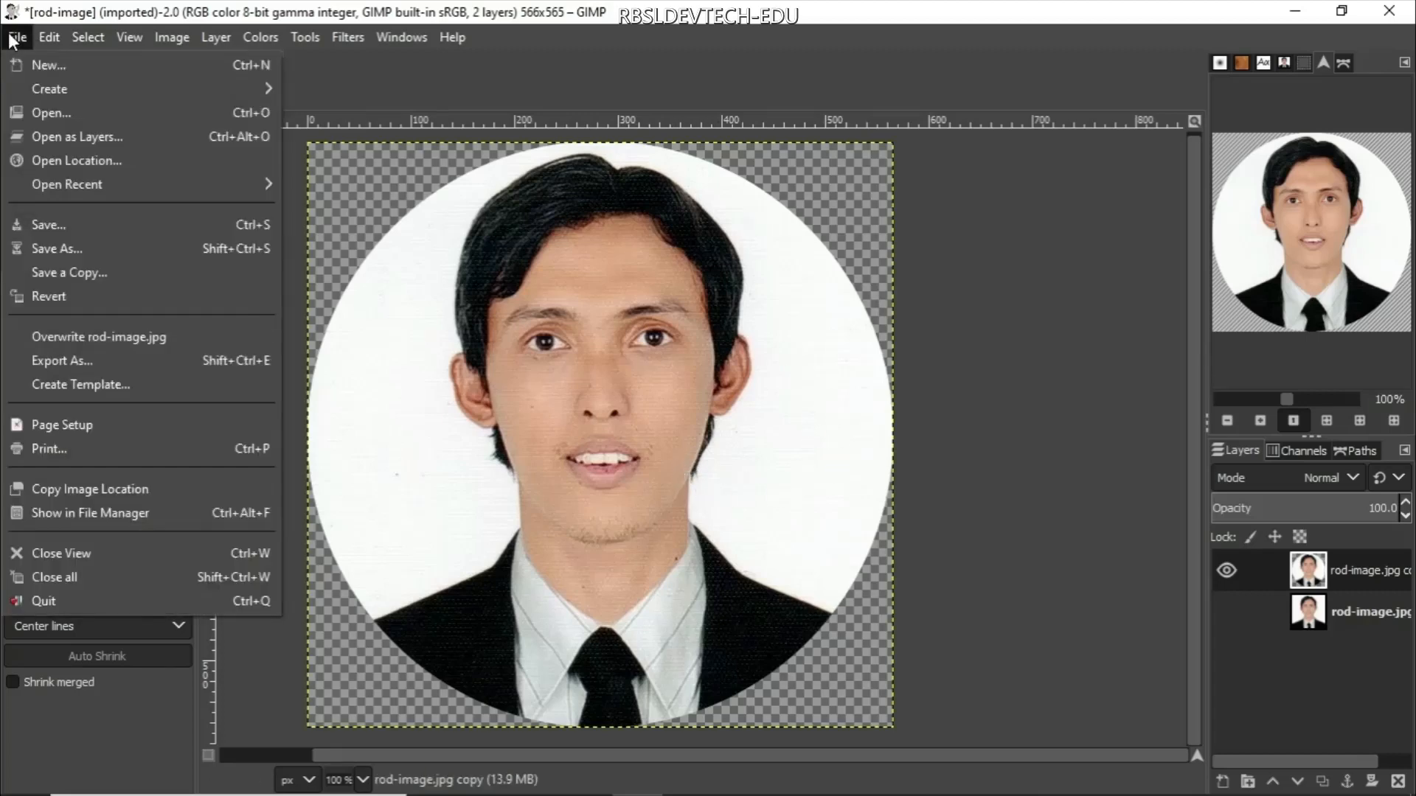
left_click(87, 360)
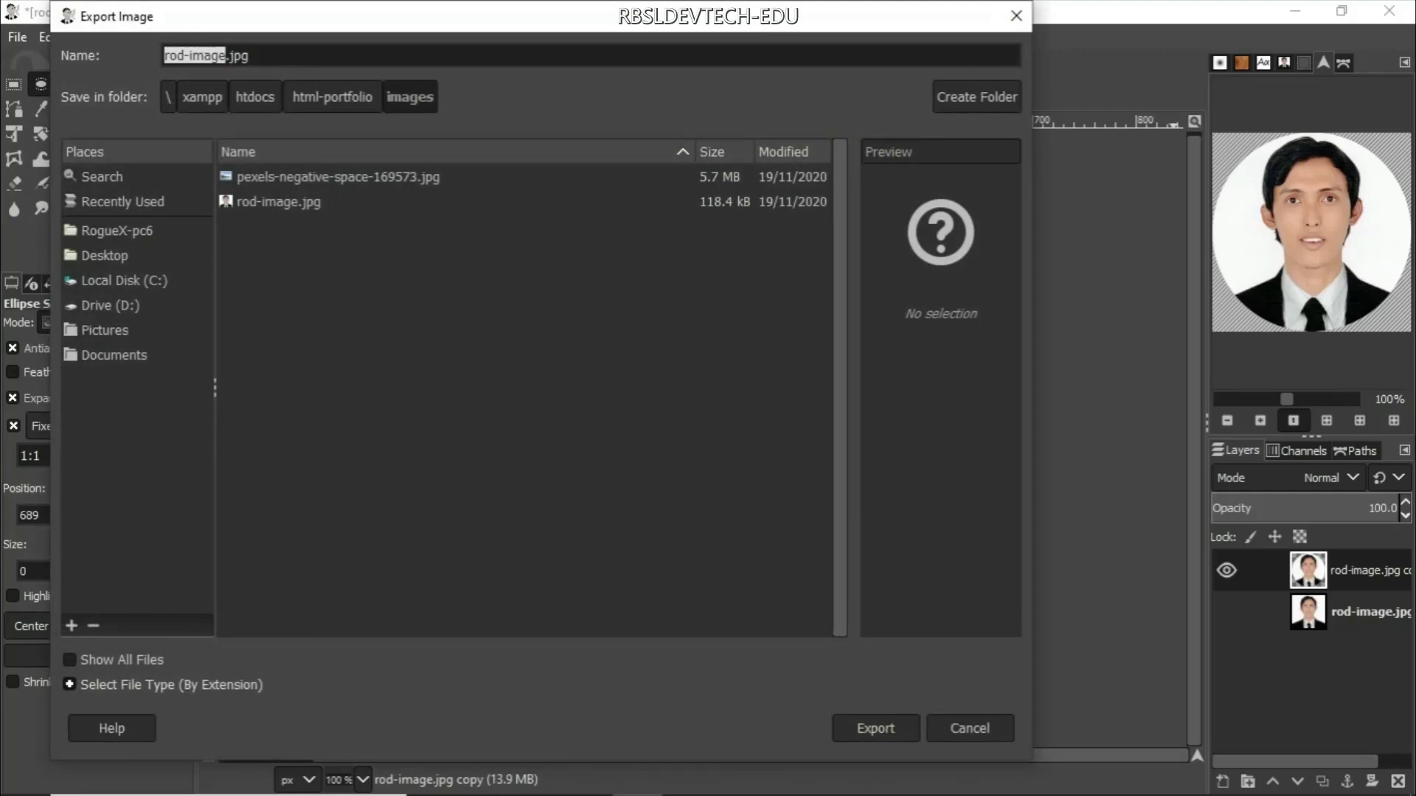
left_click(740, 795)
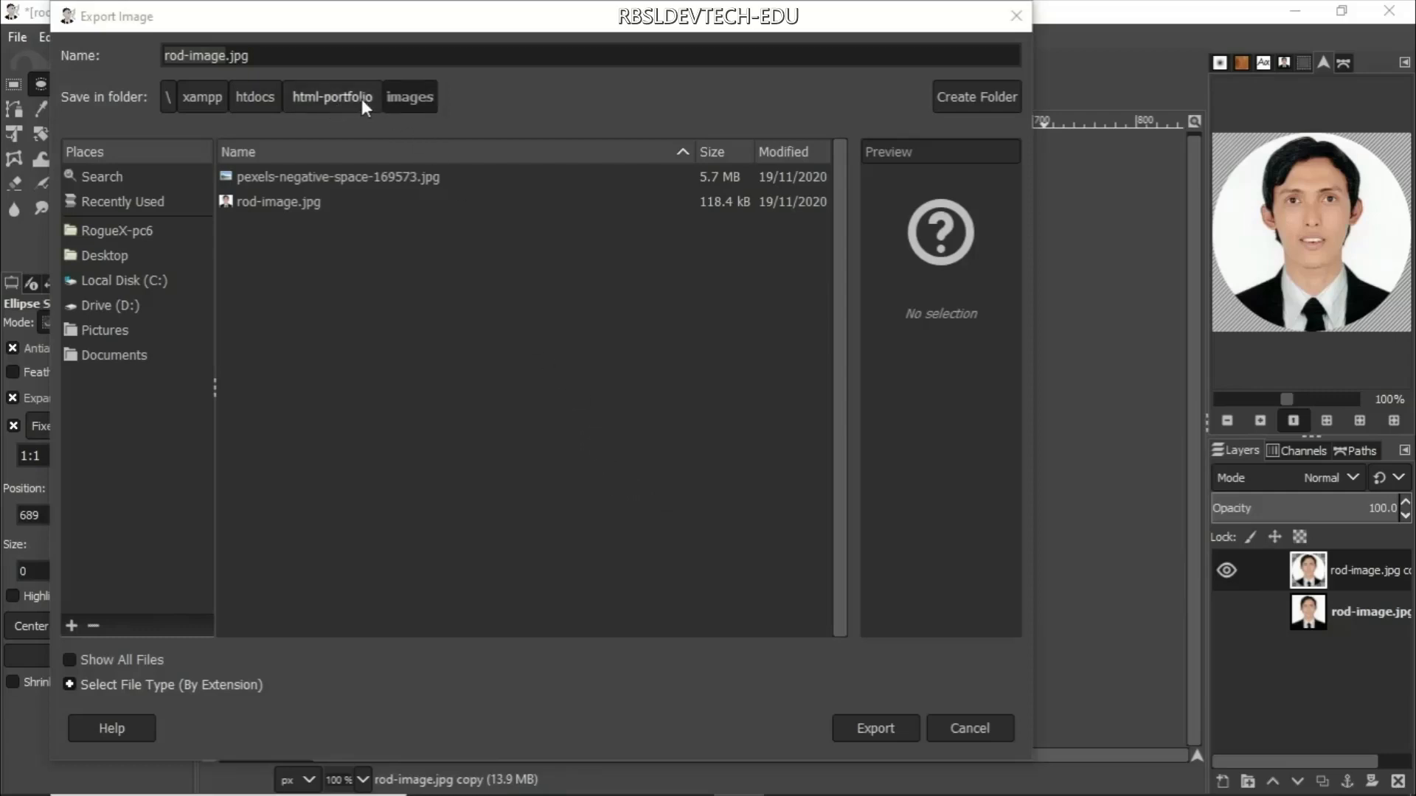
left_click(229, 59)
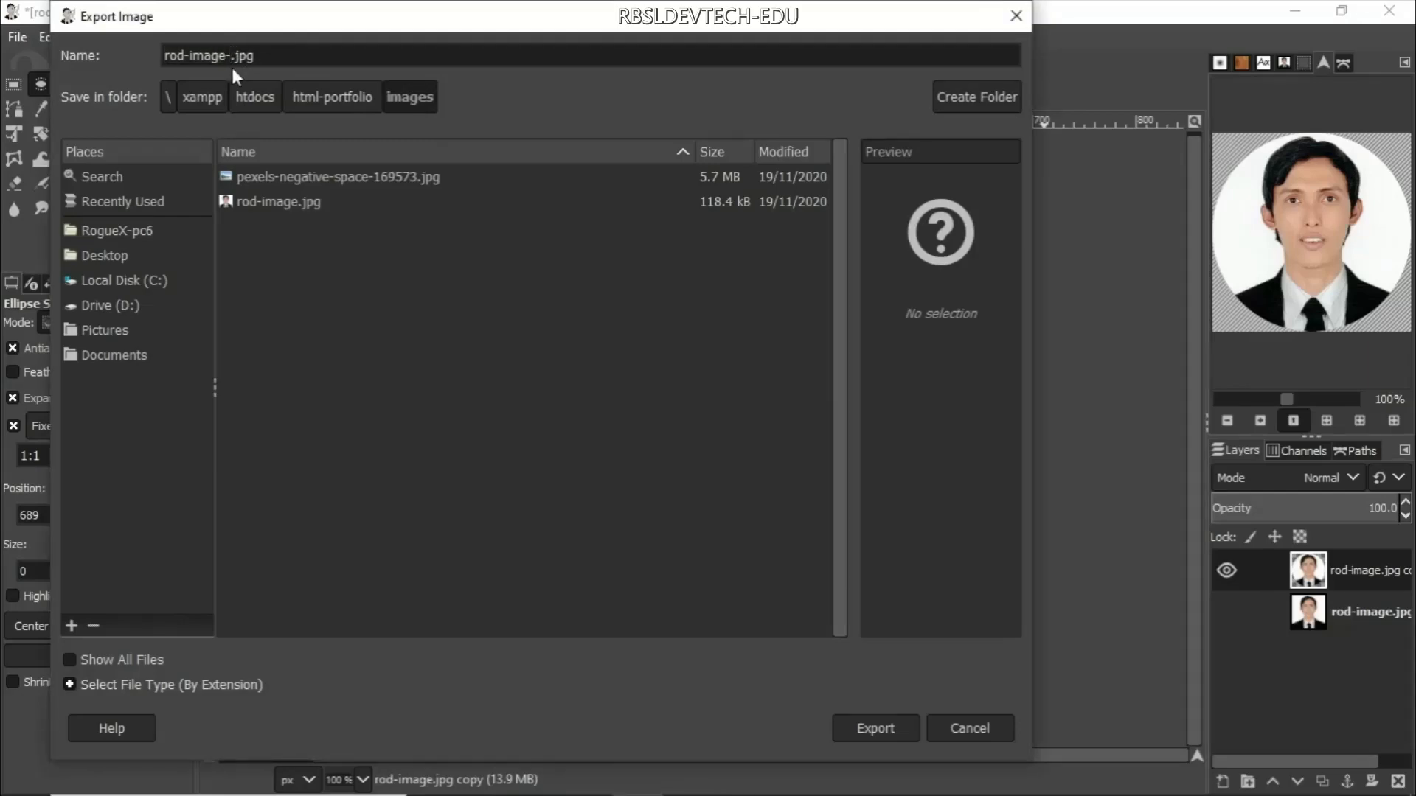
type("-circle")
key("End")
key("BackSpace")
key("BackSpace")
key("BackSpace")
type("png")
Choose PNG image as the export file type and export the file with the default PNG options
left_click(70, 684)
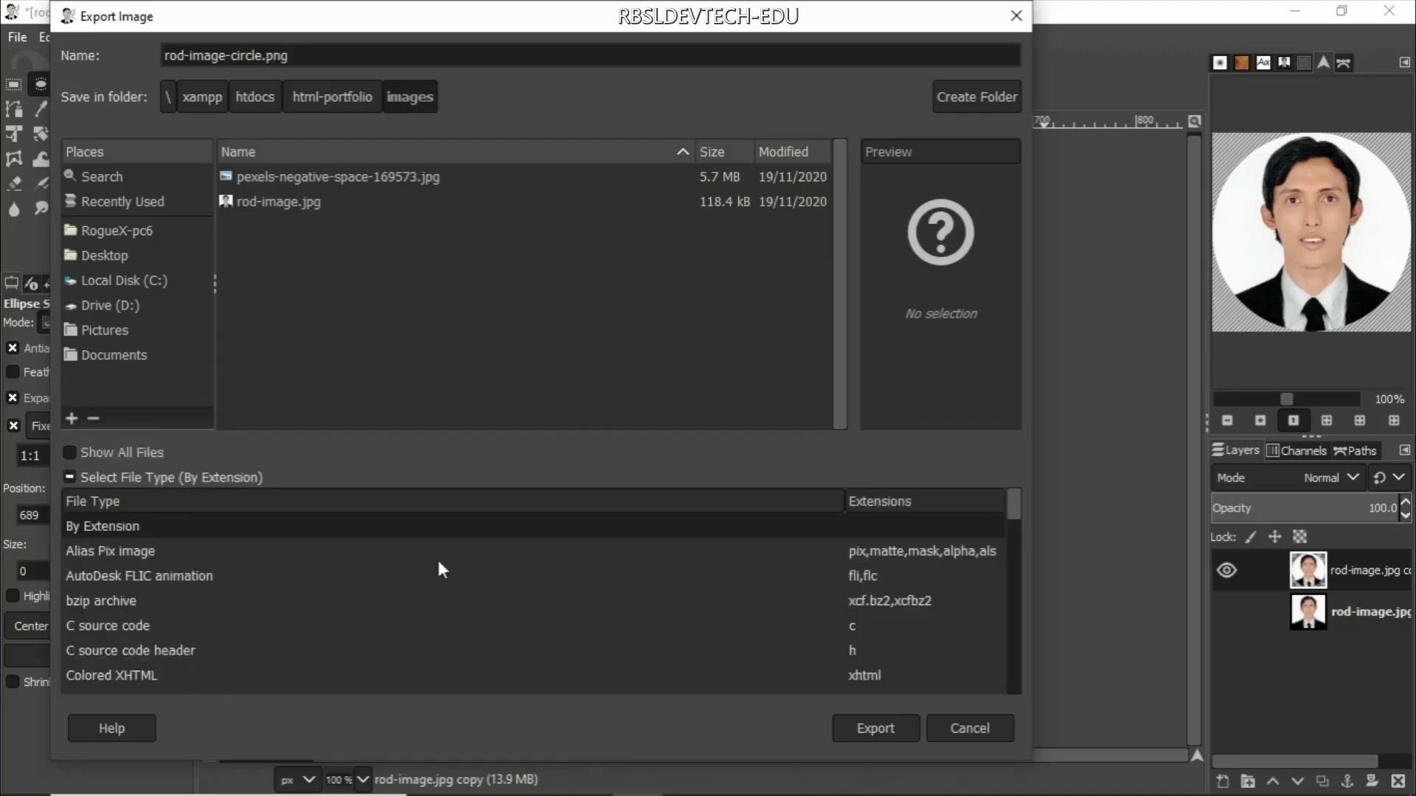
scroll(438, 556, "down", 5)
scroll(440, 556, "down", 4)
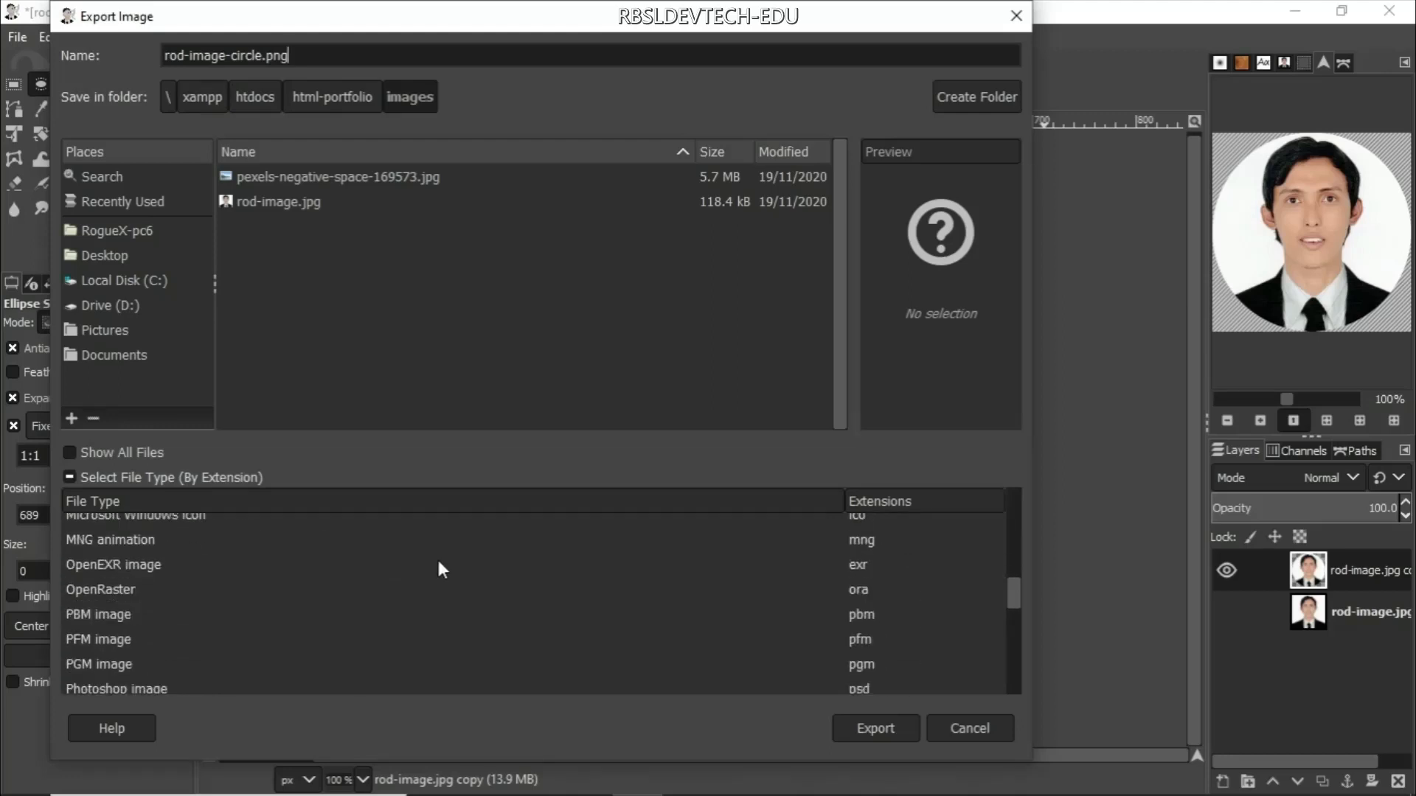
scroll(438, 561, "down", 1)
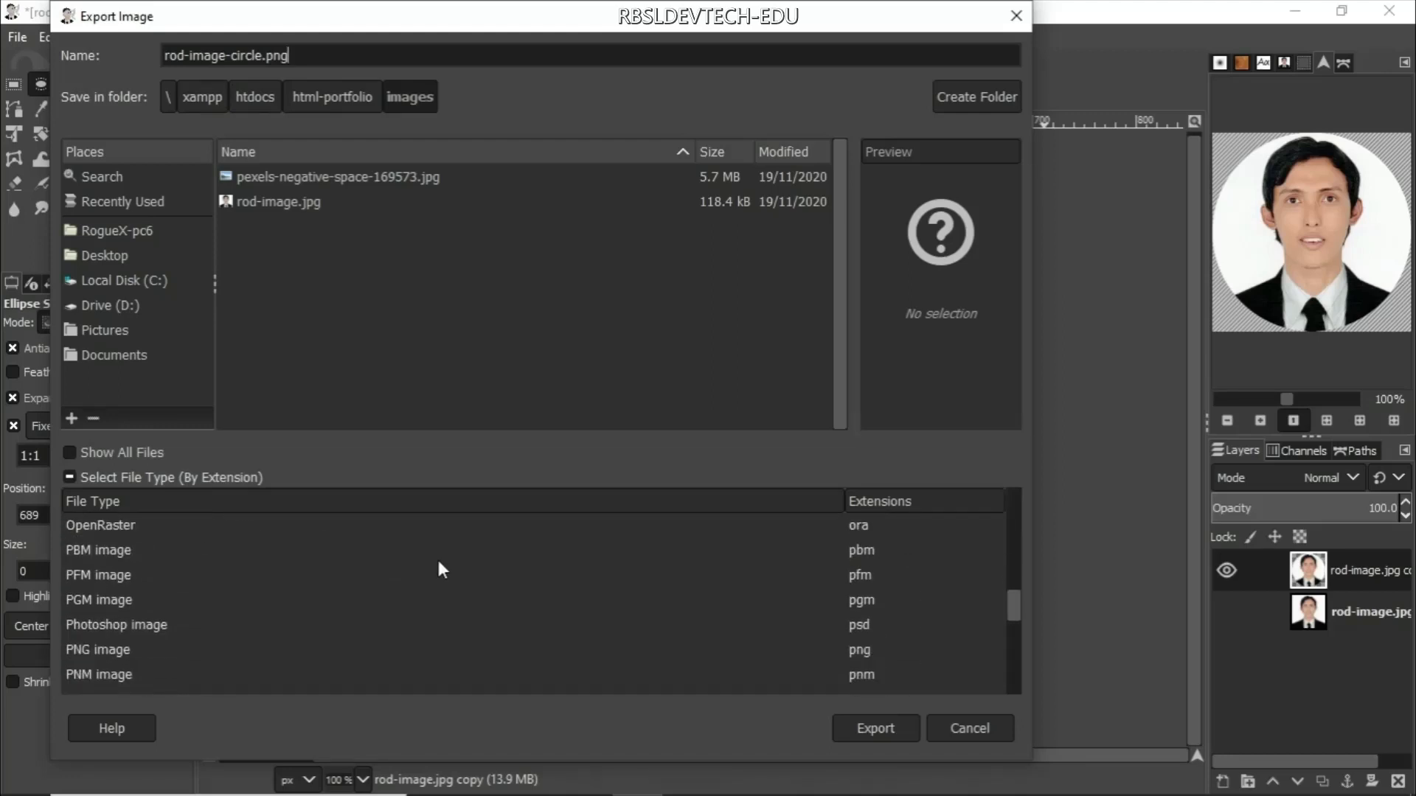
left_click(865, 652)
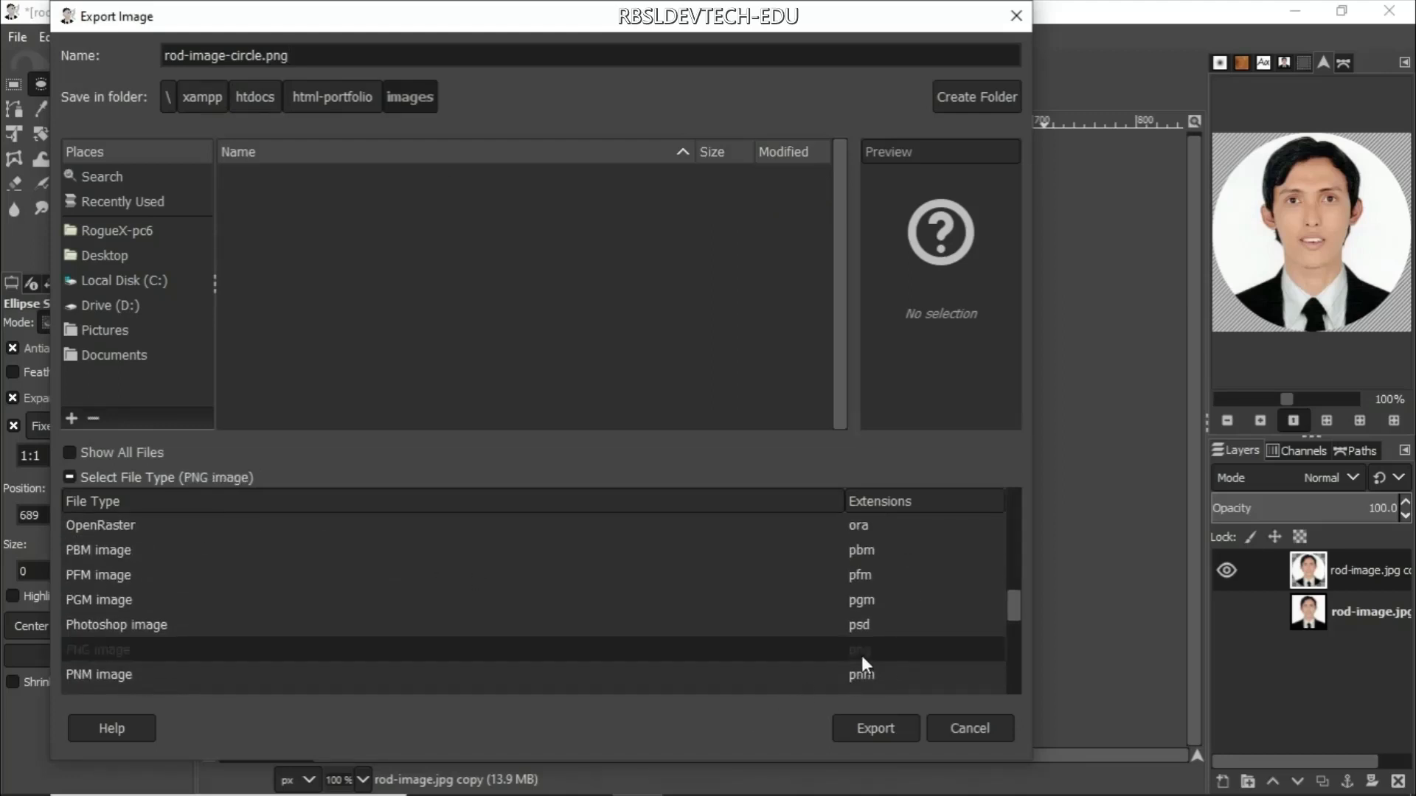
left_click(431, 331)
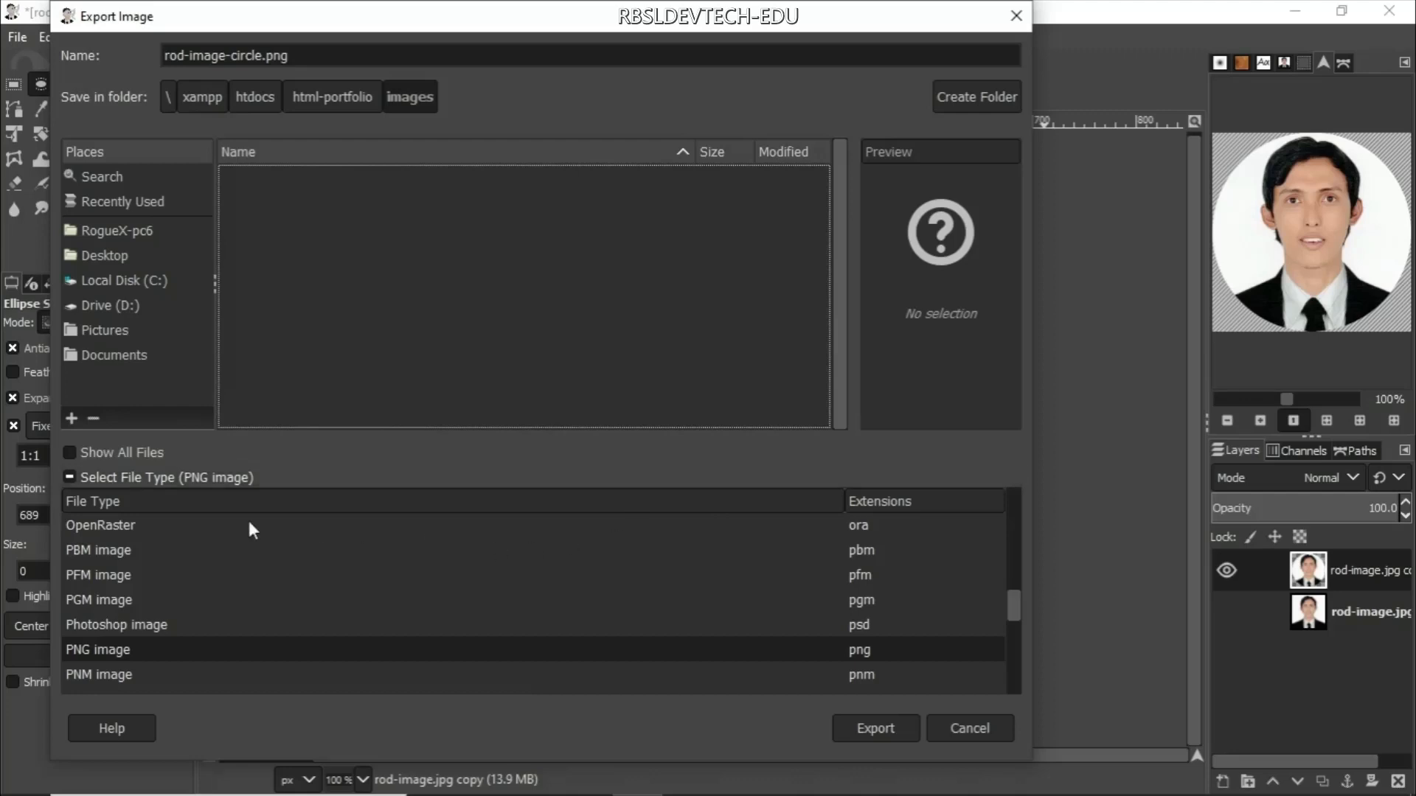
left_click(68, 477)
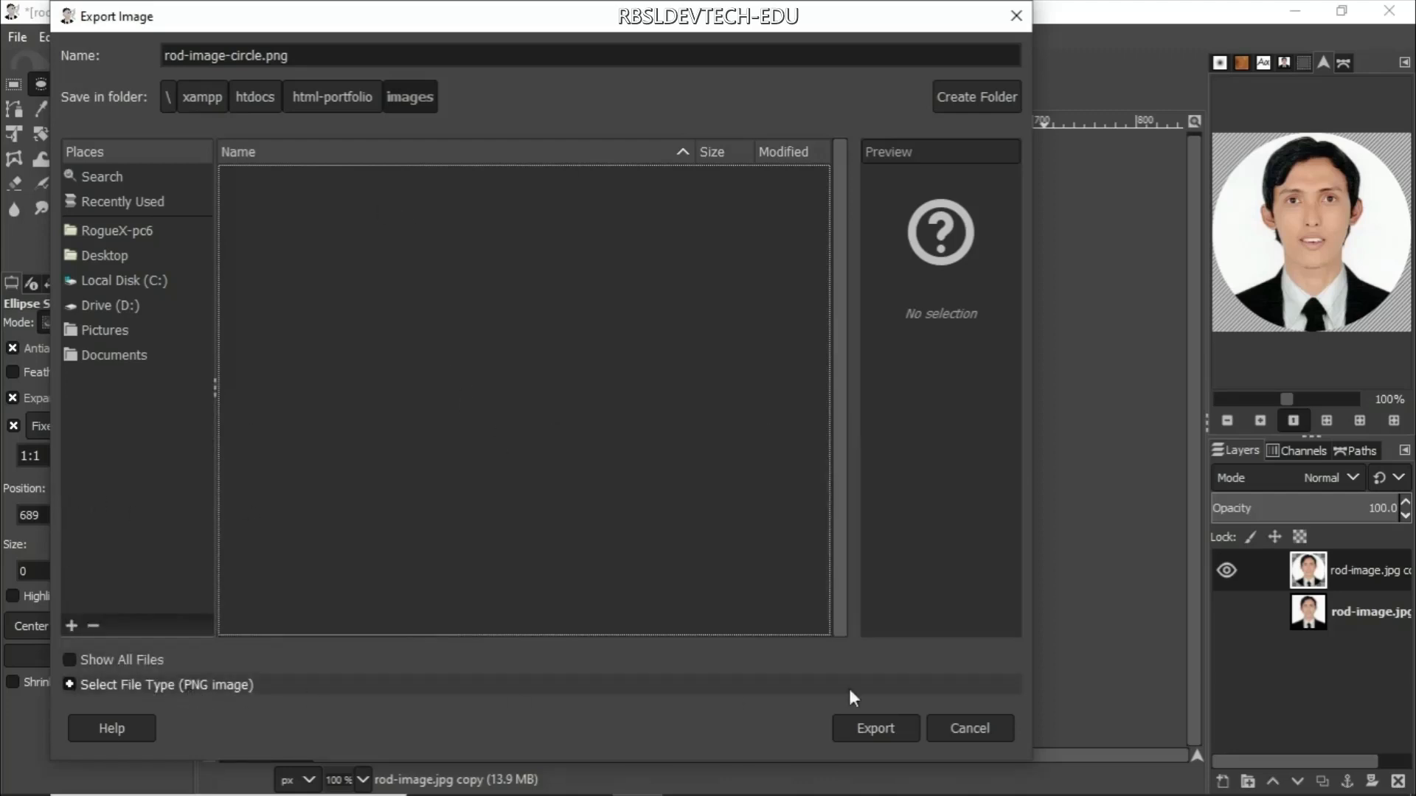
left_click(891, 728)
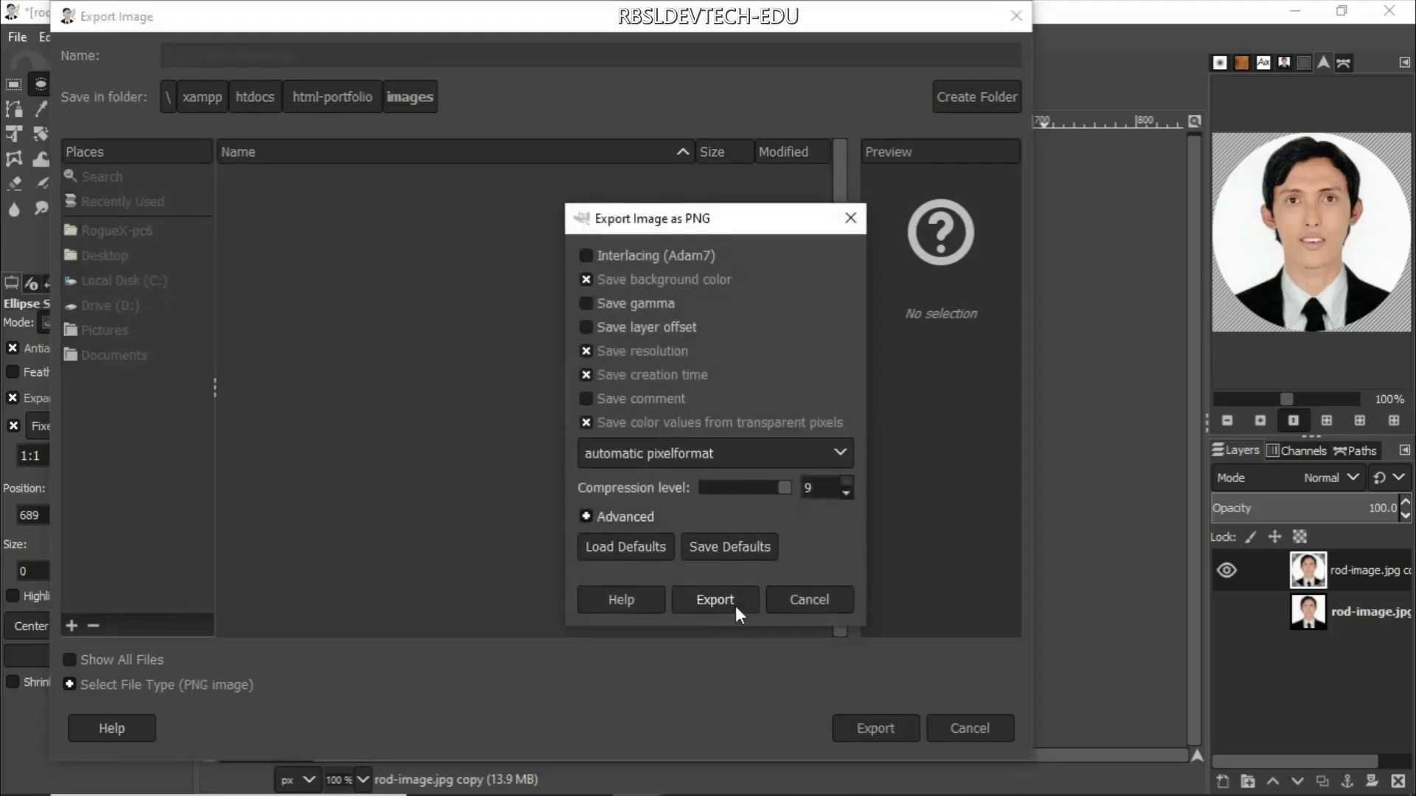
left_click(720, 600)
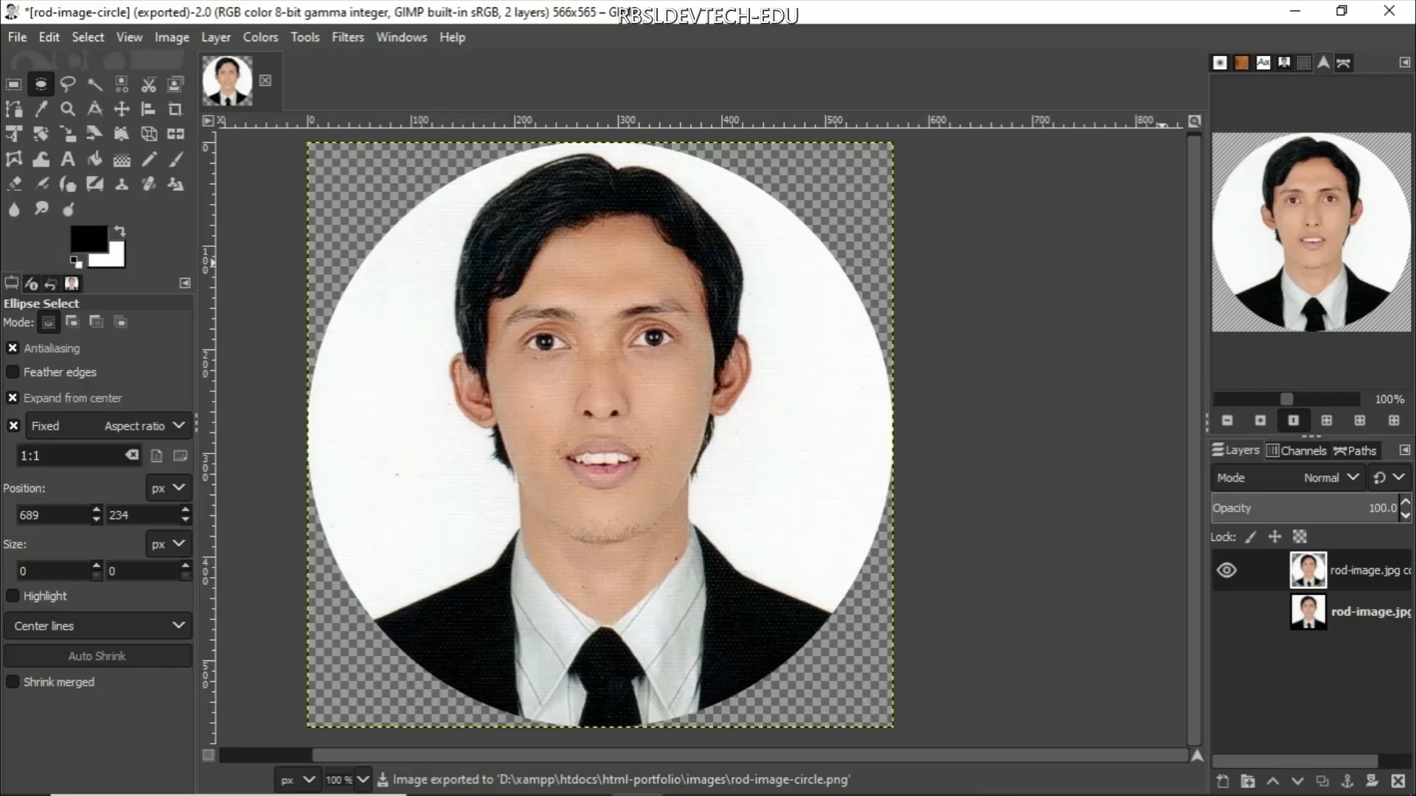
Switch to File Explorer and open rod-image-circle.png from the images folder to check the circular cut-out
key("alt+Tab")
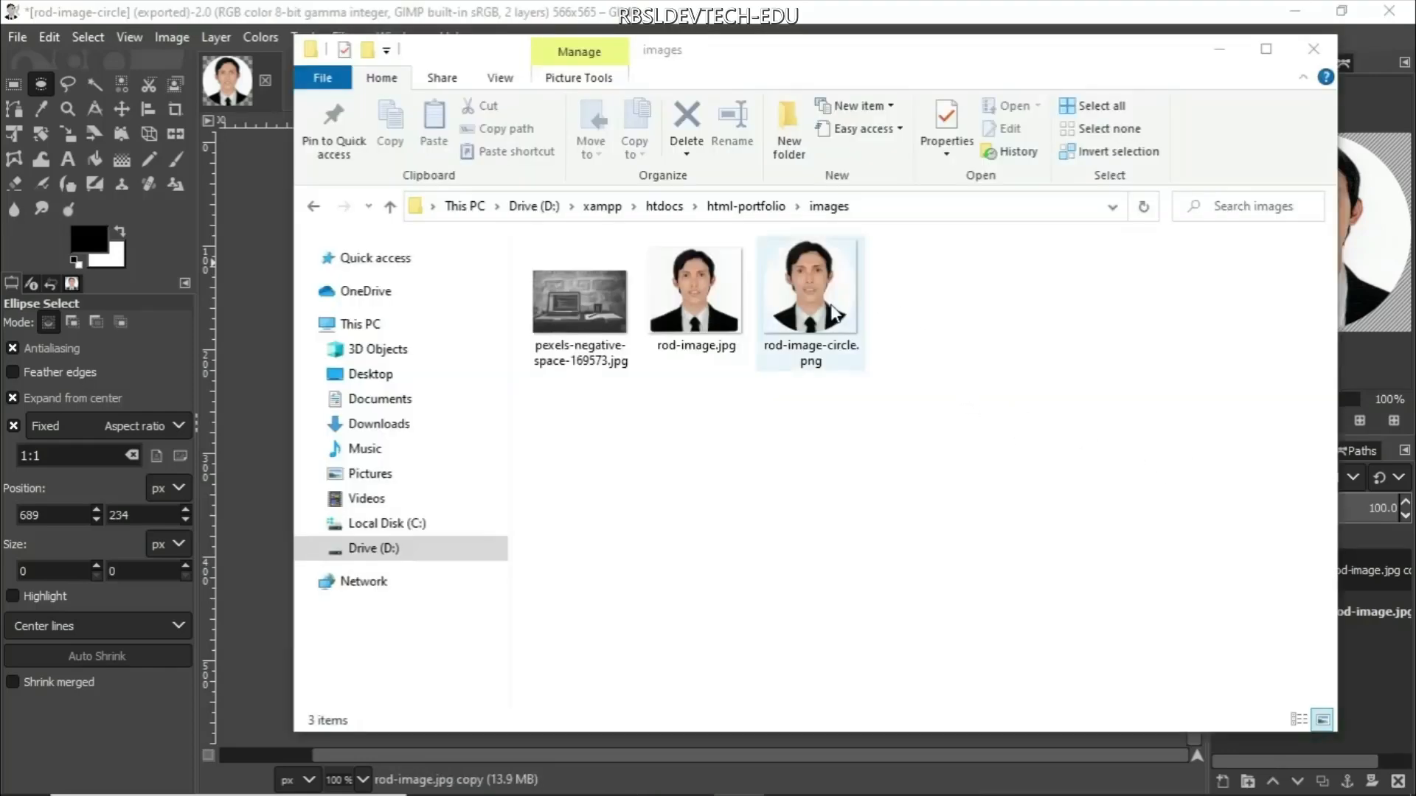
double_click(838, 354)
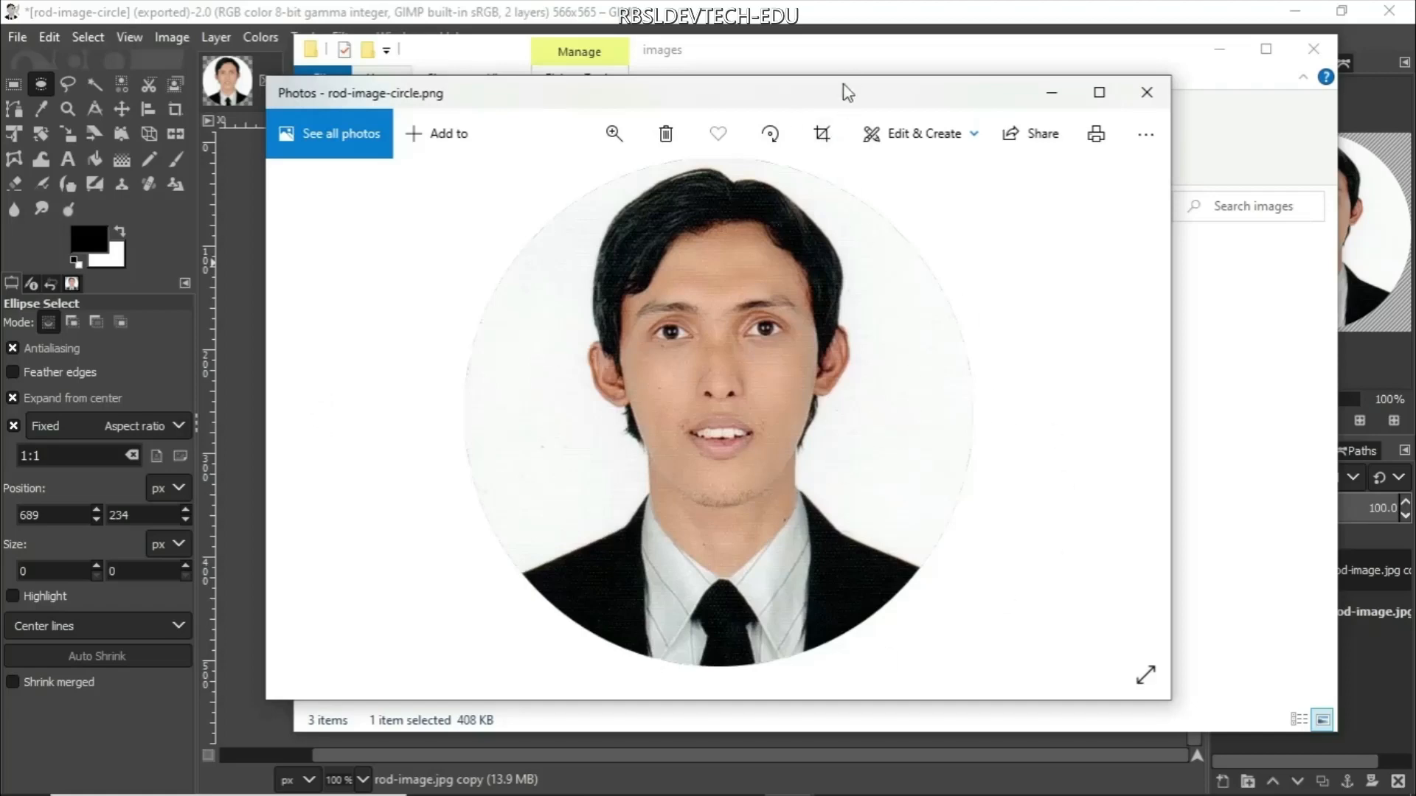
left_click_drag(847, 79, 870, 103)
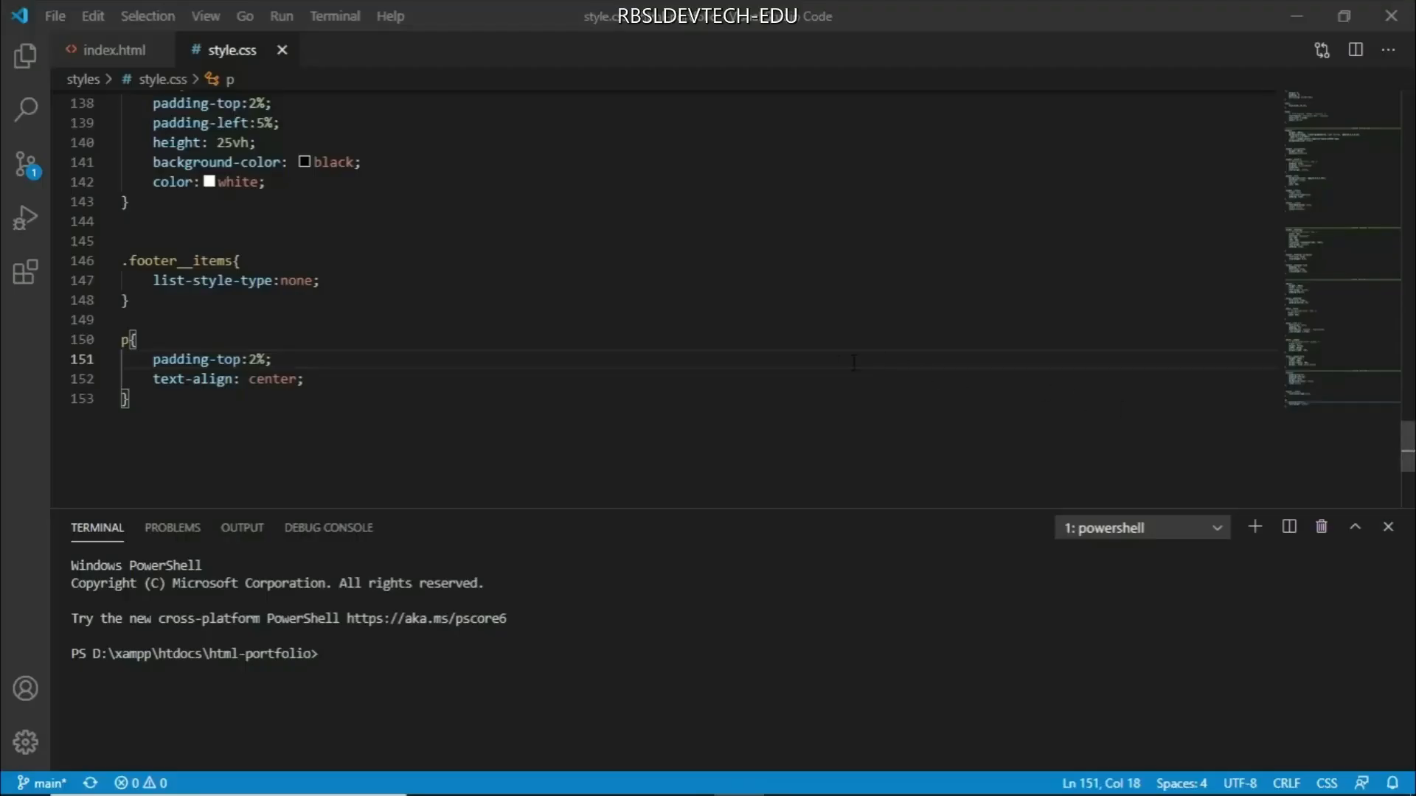
Switch to Visual Studio Code, open index.html and go to the profile picture's img tag in the About section
scroll(854, 362, "up", 20)
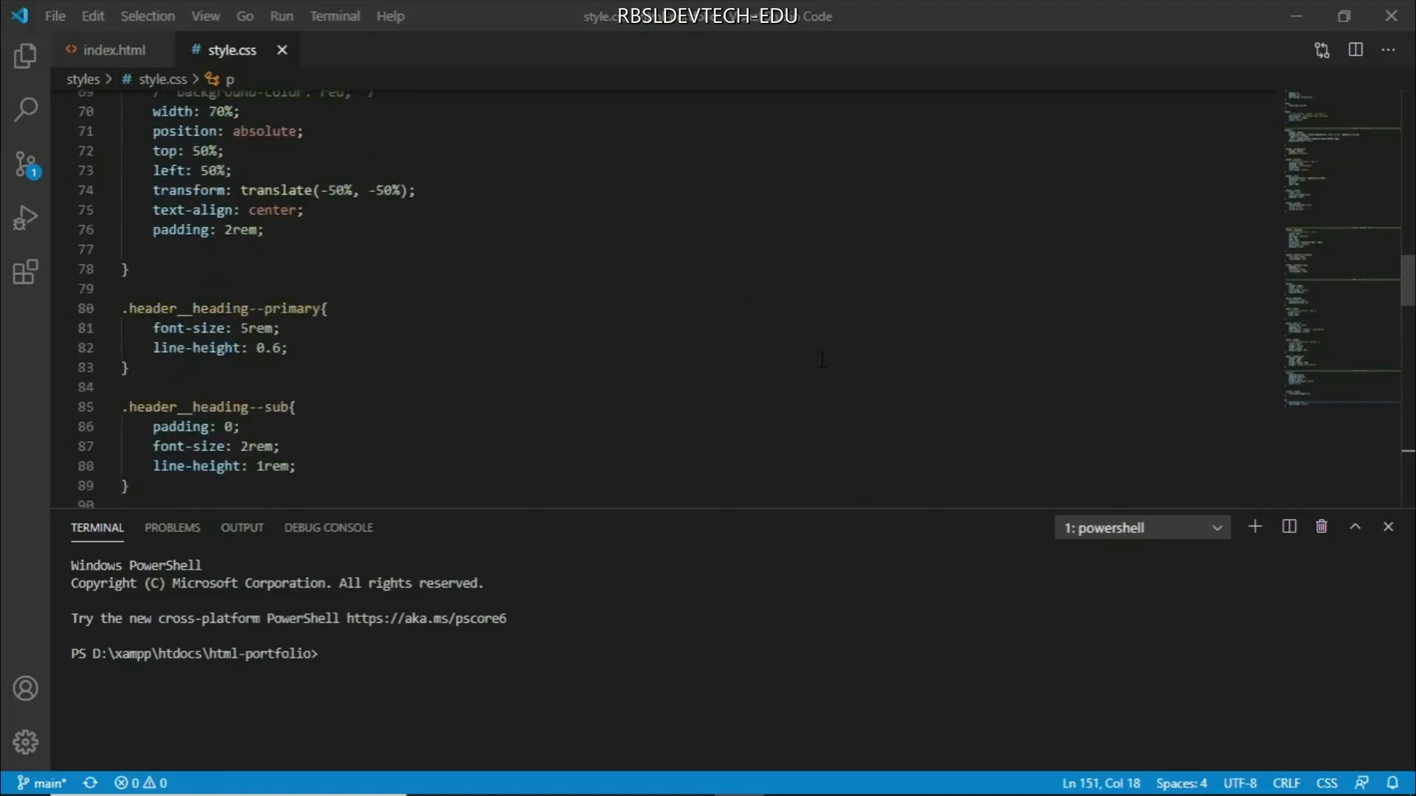
scroll(822, 359, "up", 20)
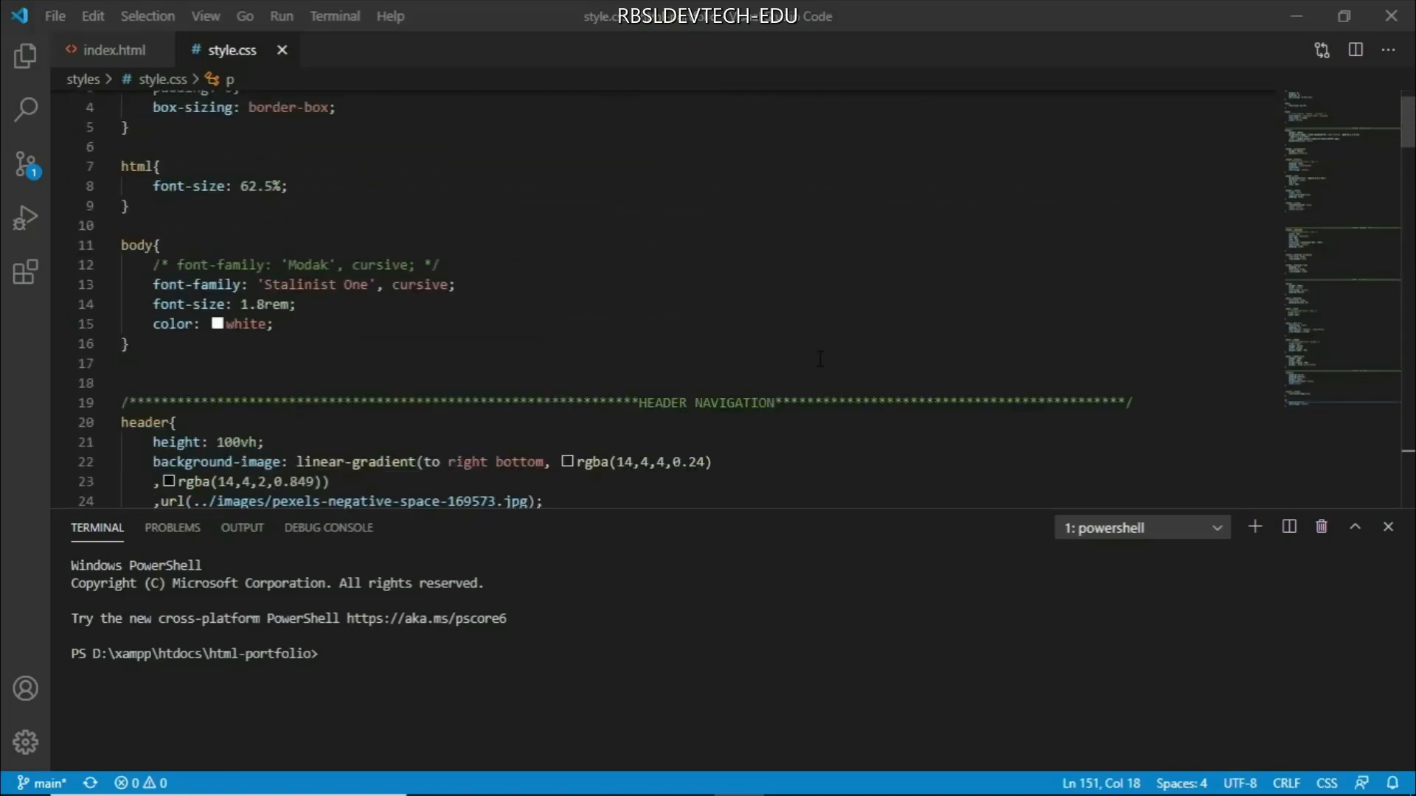
scroll(820, 359, "down", 4)
scroll(816, 357, "up", 5)
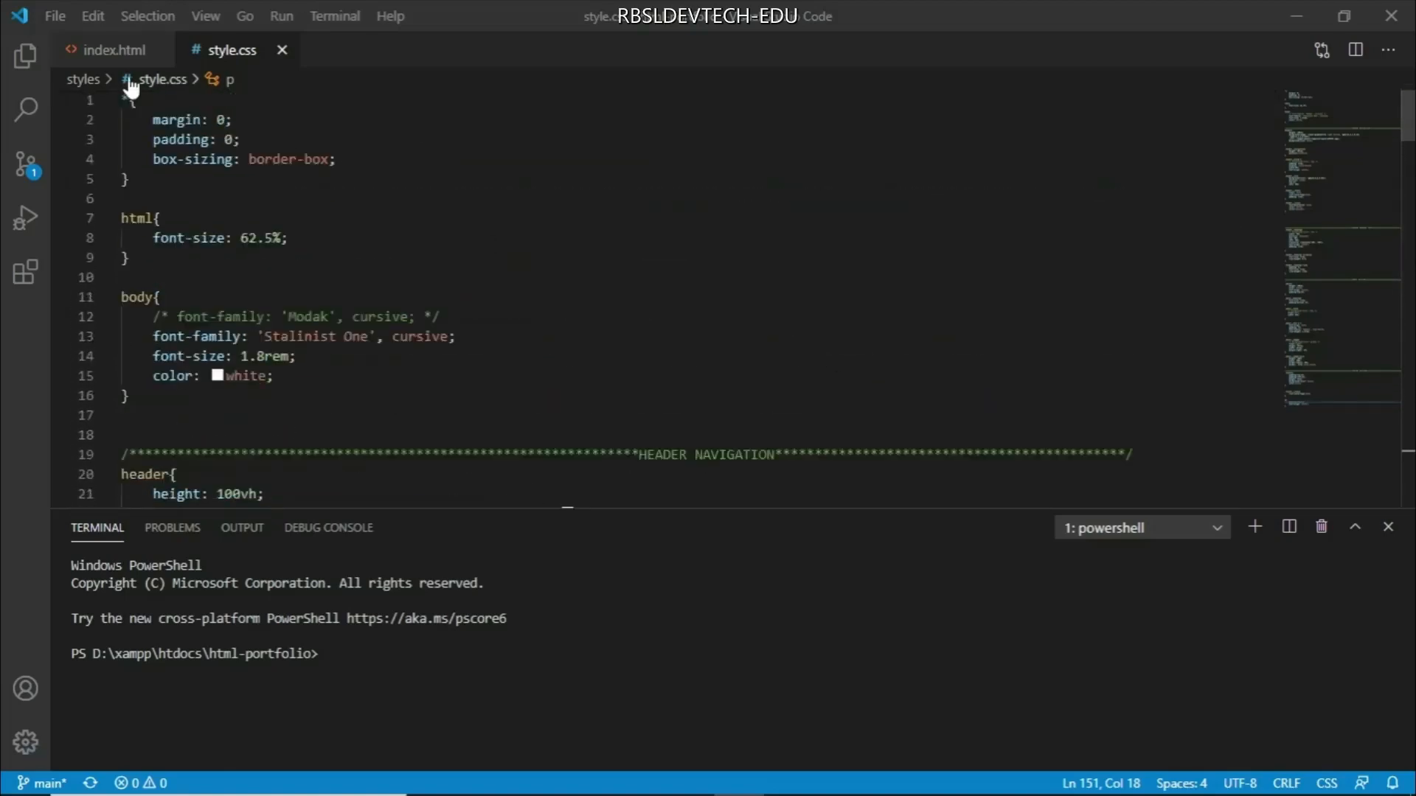
left_click(112, 50)
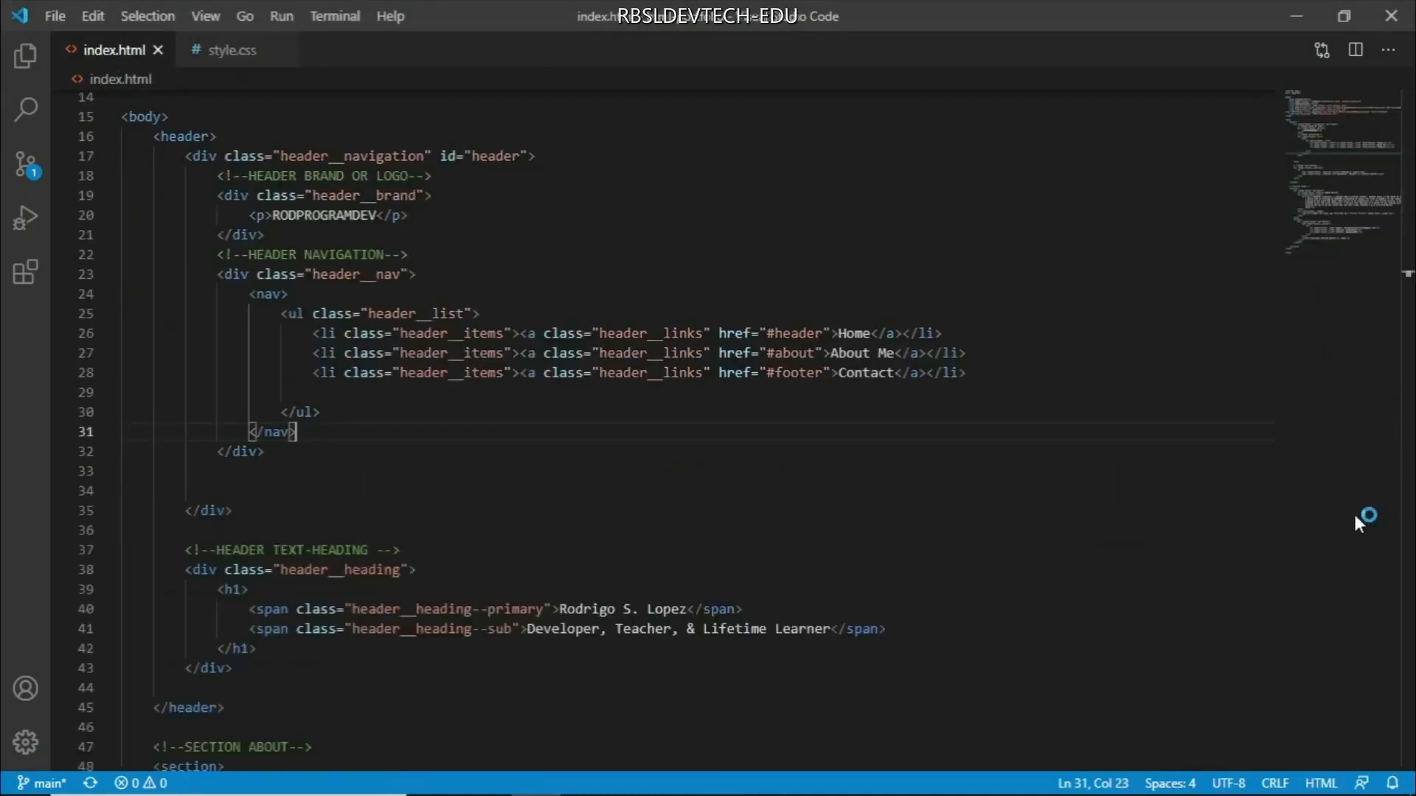
scroll(669, 508, "up", 3)
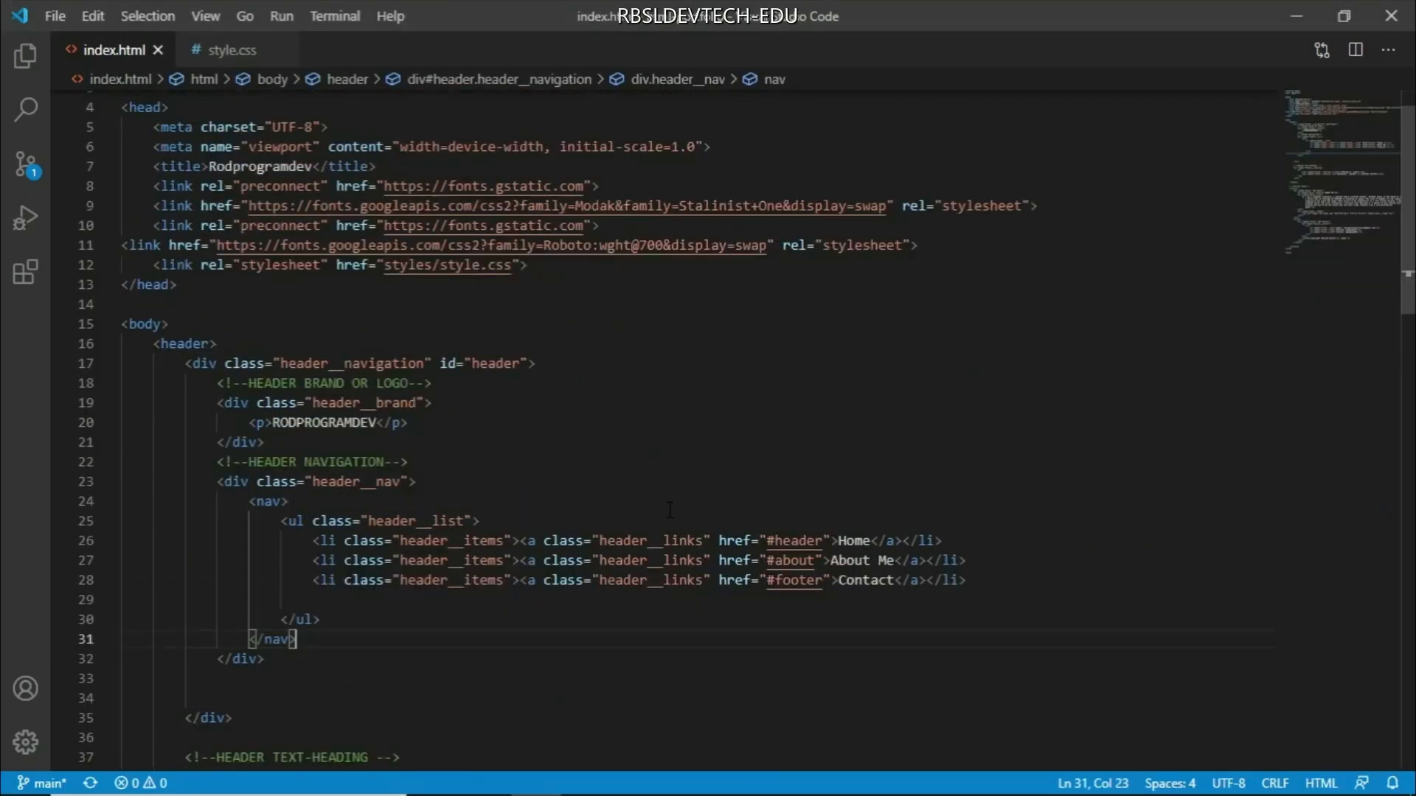
scroll(669, 508, "down", 8)
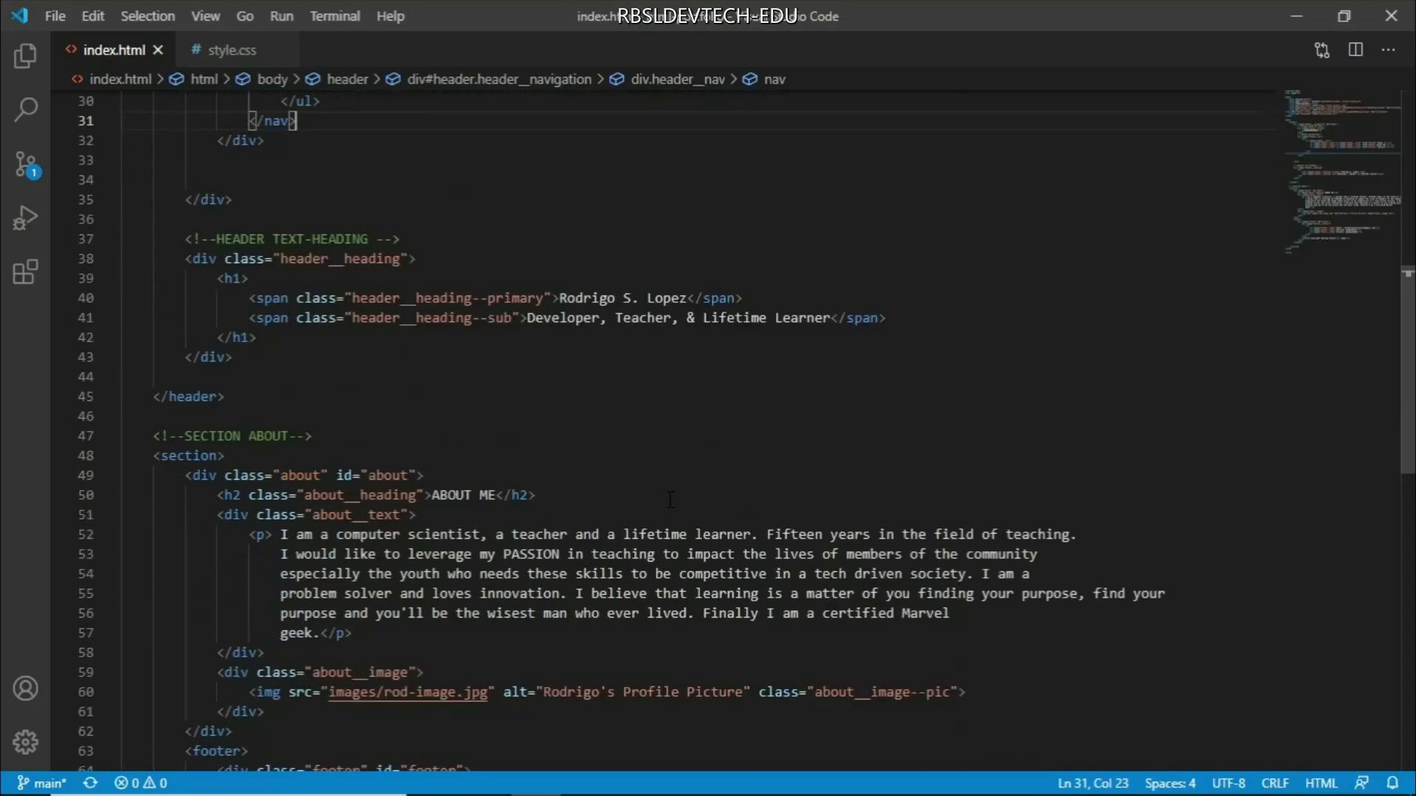
scroll(669, 500, "down", 3)
left_click(425, 537)
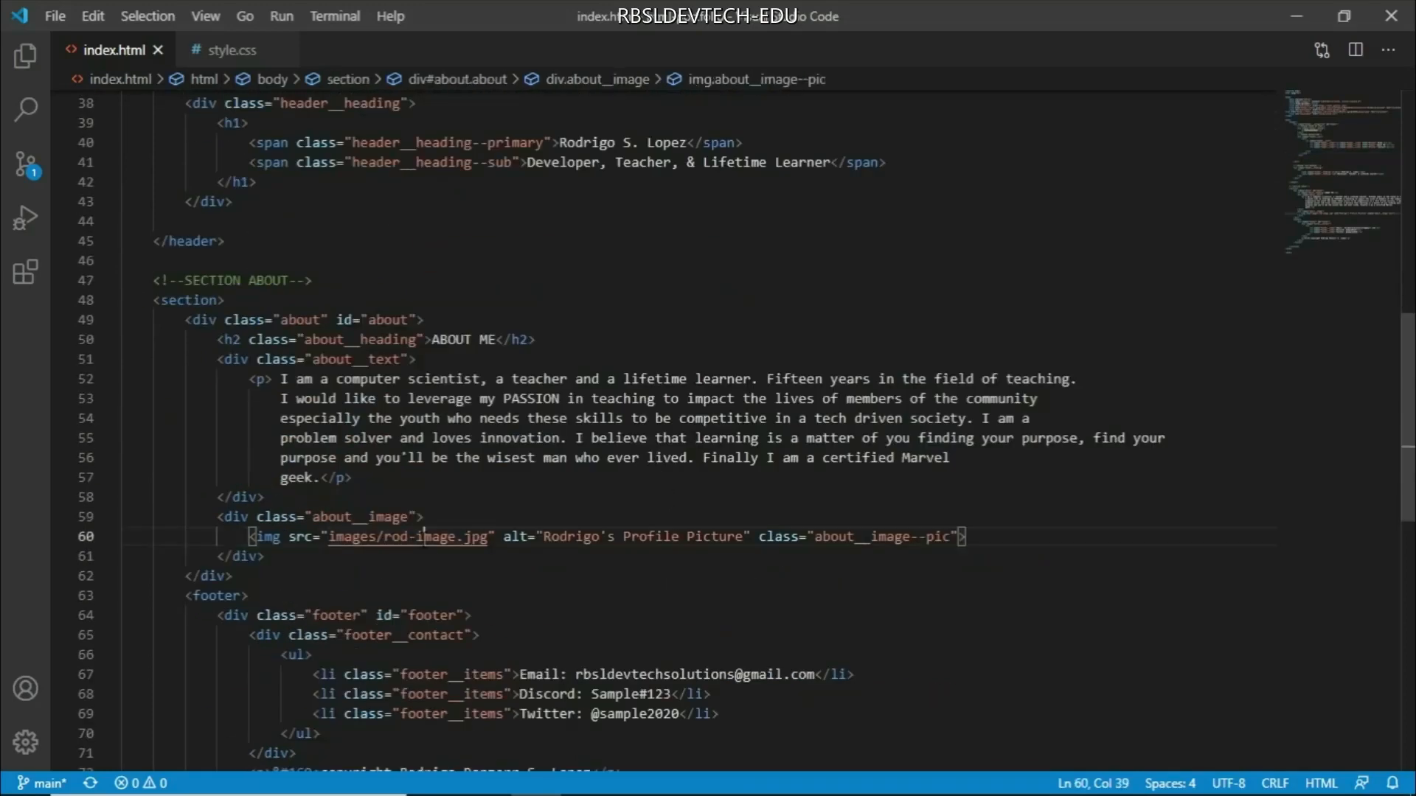
Change the About section image source to images/rod-image-circle.png and save index.html
left_click(464, 537)
key("BackSpace")
key("BackSpace")
key("BackSpace")
key("BackSpace")
key("BackSpace")
key("BackSpace")
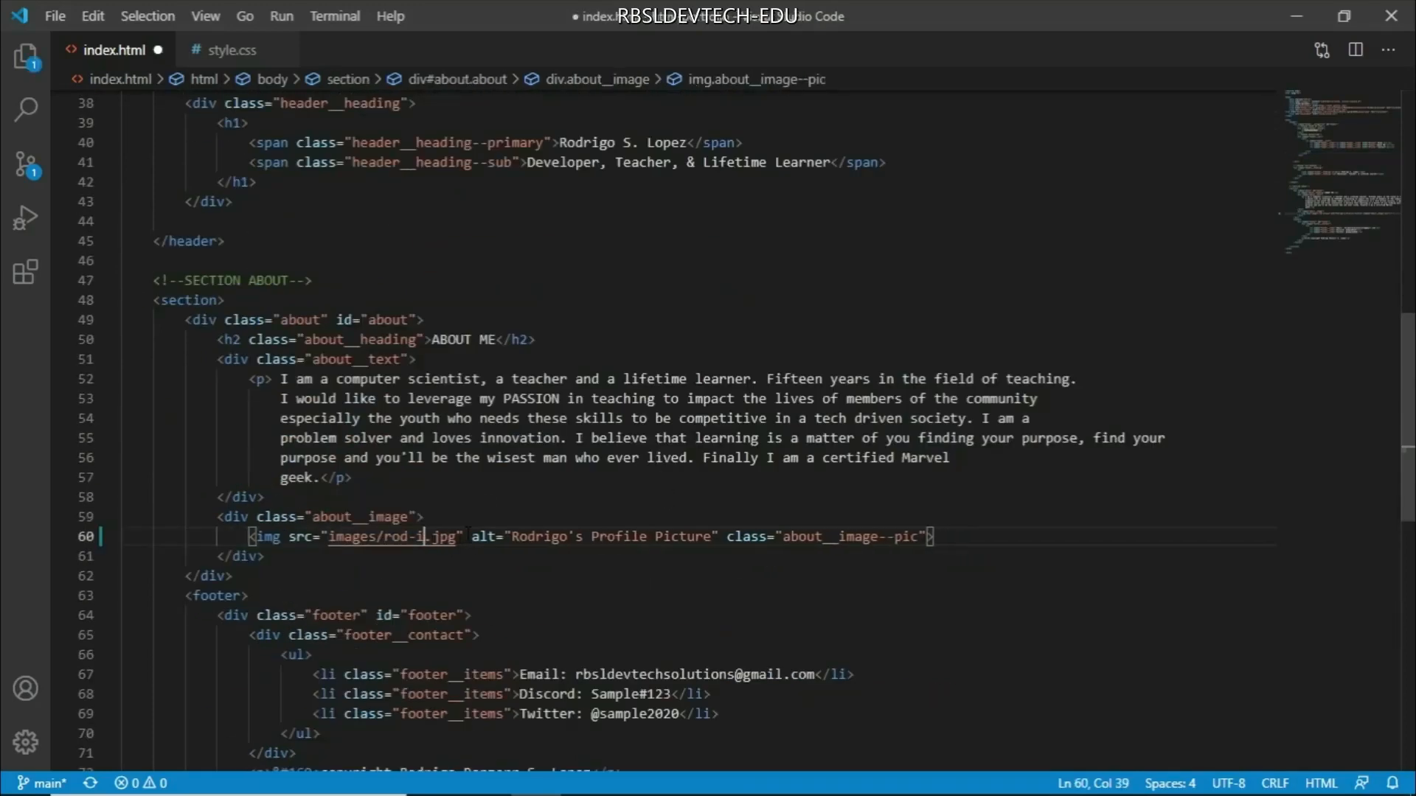
key("BackSpace")
key("BackSpace")
key("BackSpace")
key("Delete")
key("Delete")
key("Delete")
key("Delete")
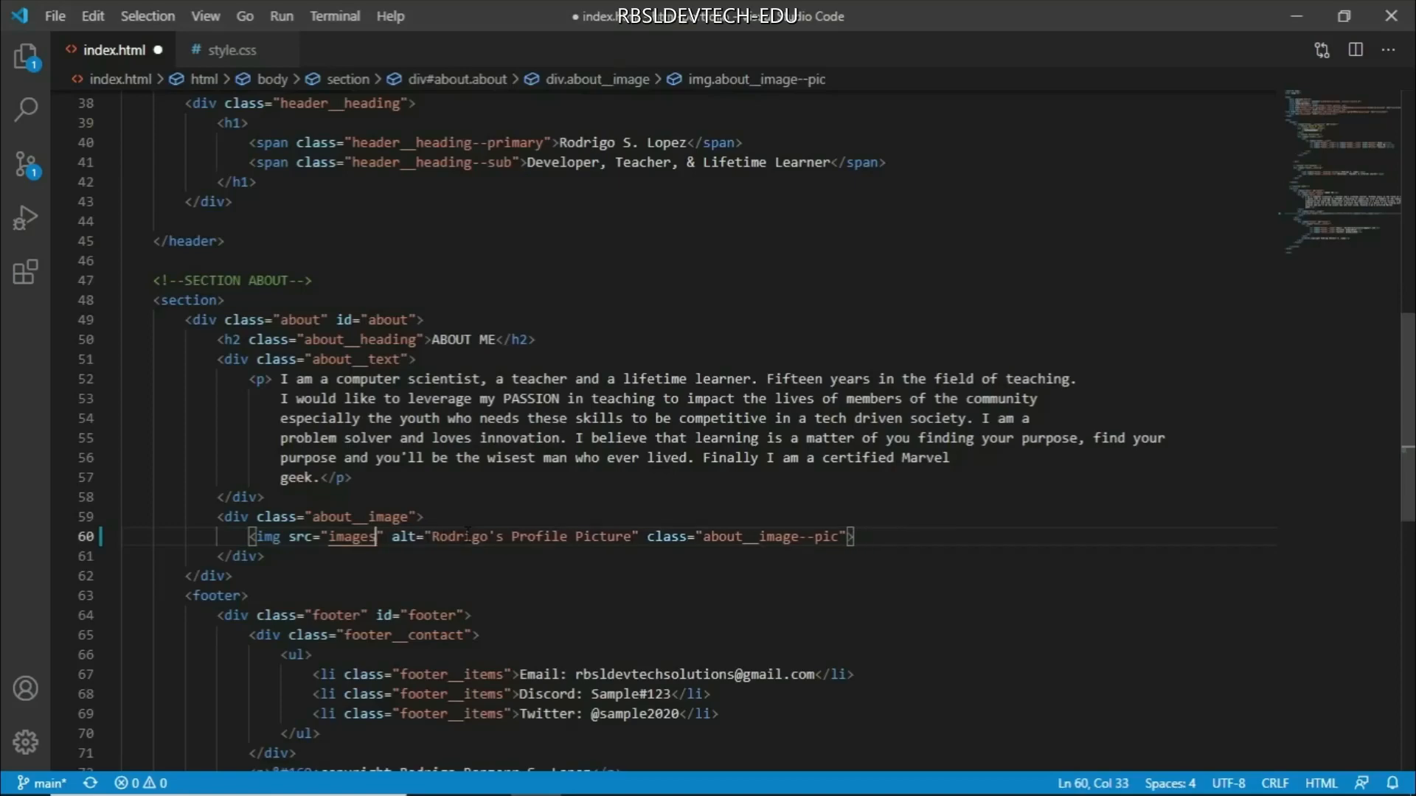
key("ctrl+space")
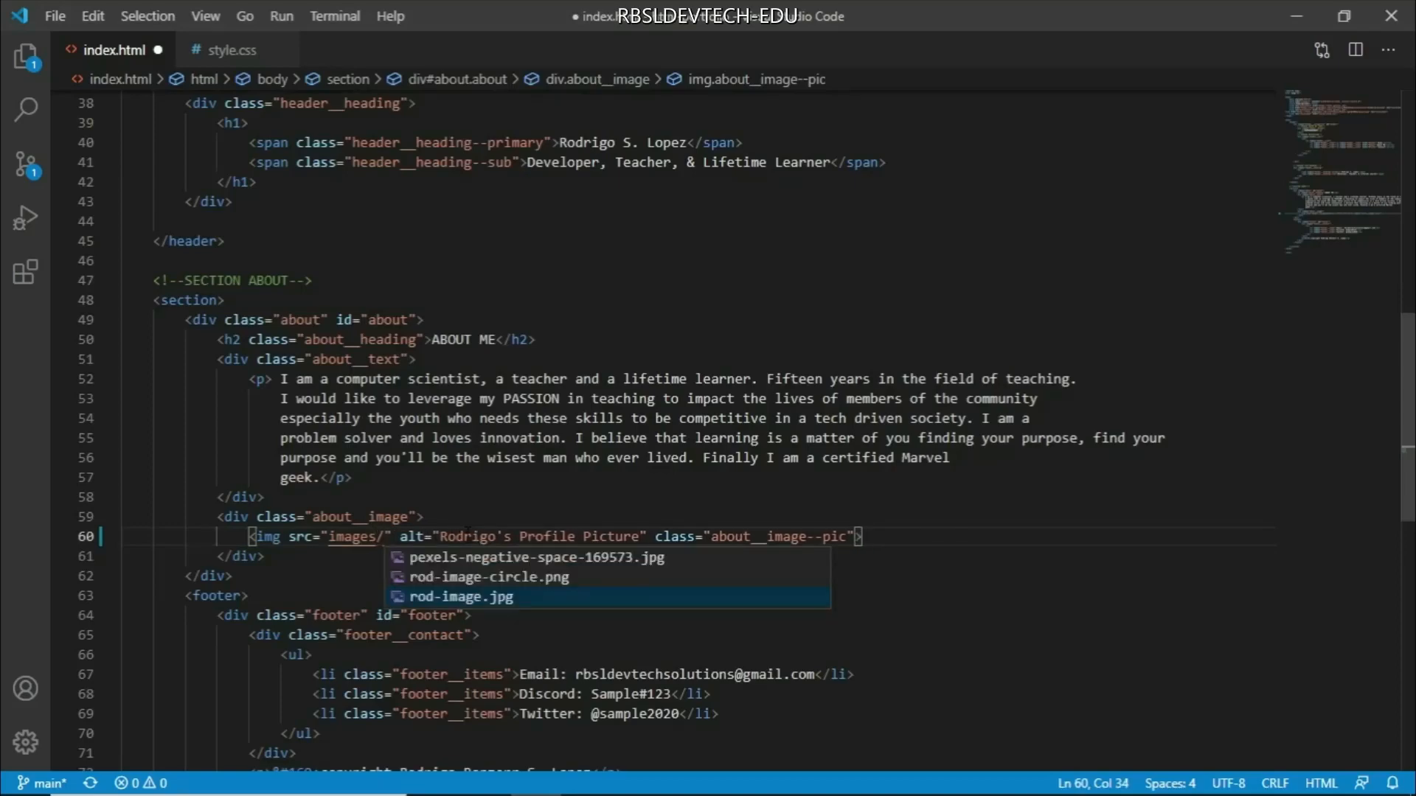
key("Return")
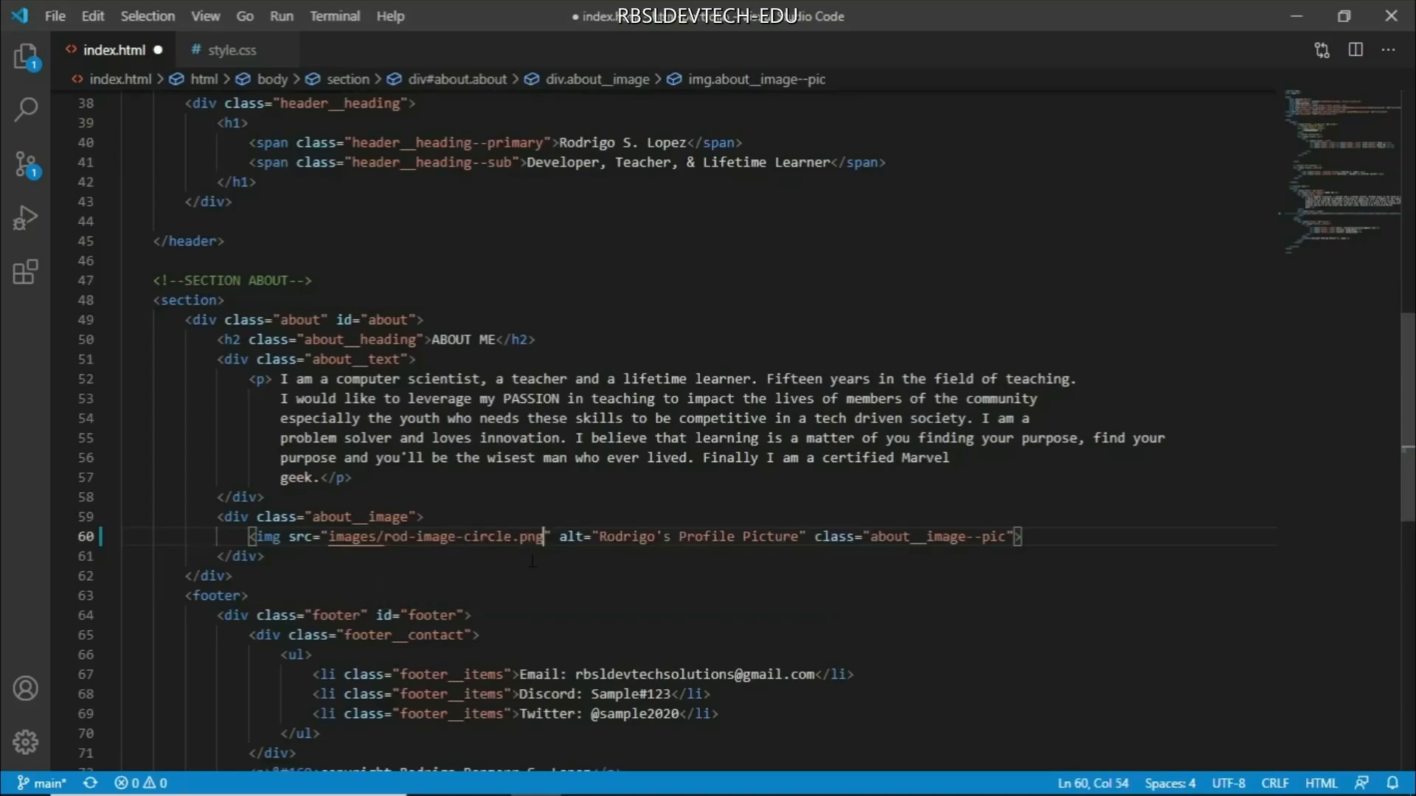
key("ctrl+s")
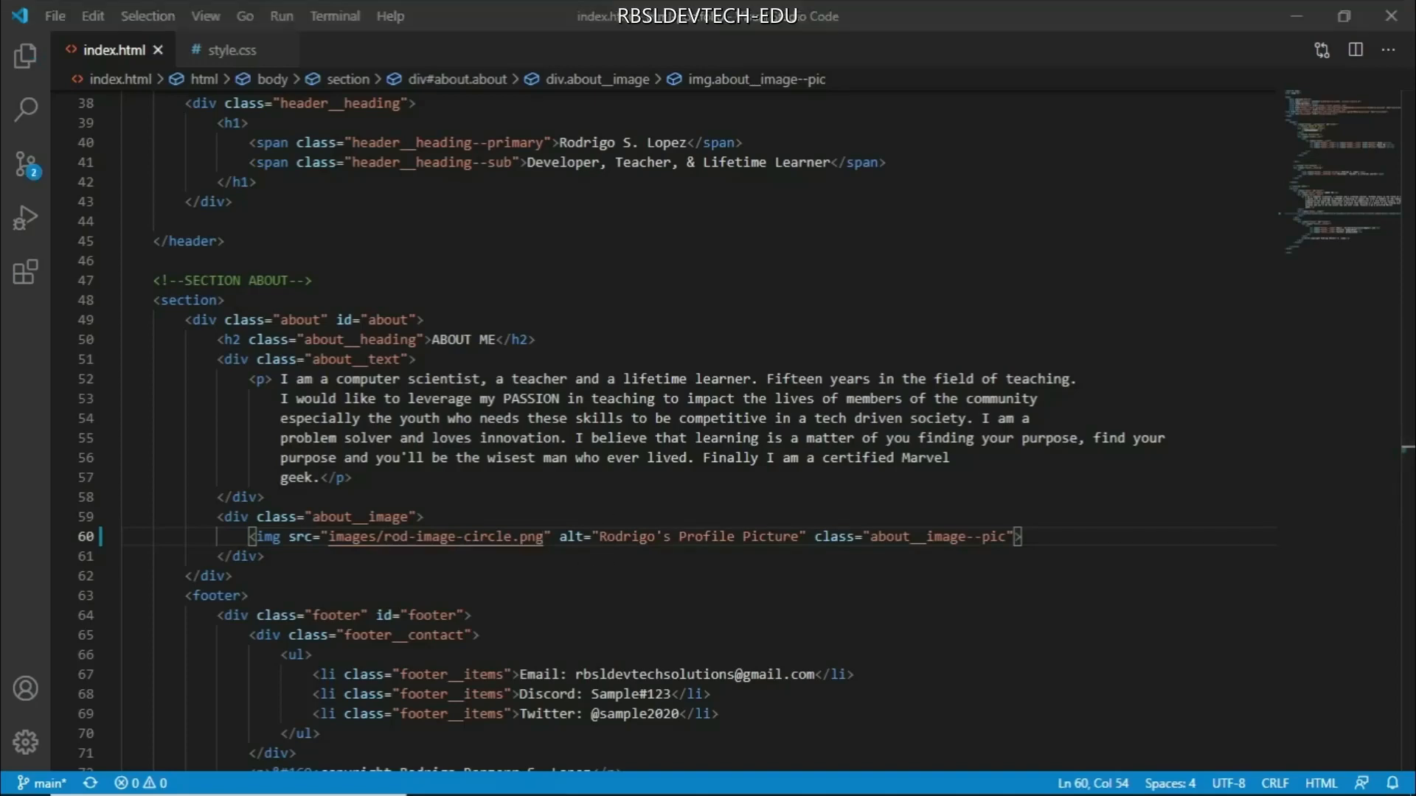
Switch to Firefox and reload the portfolio page to check the profile picture in the About Me section
key("alt+Tab")
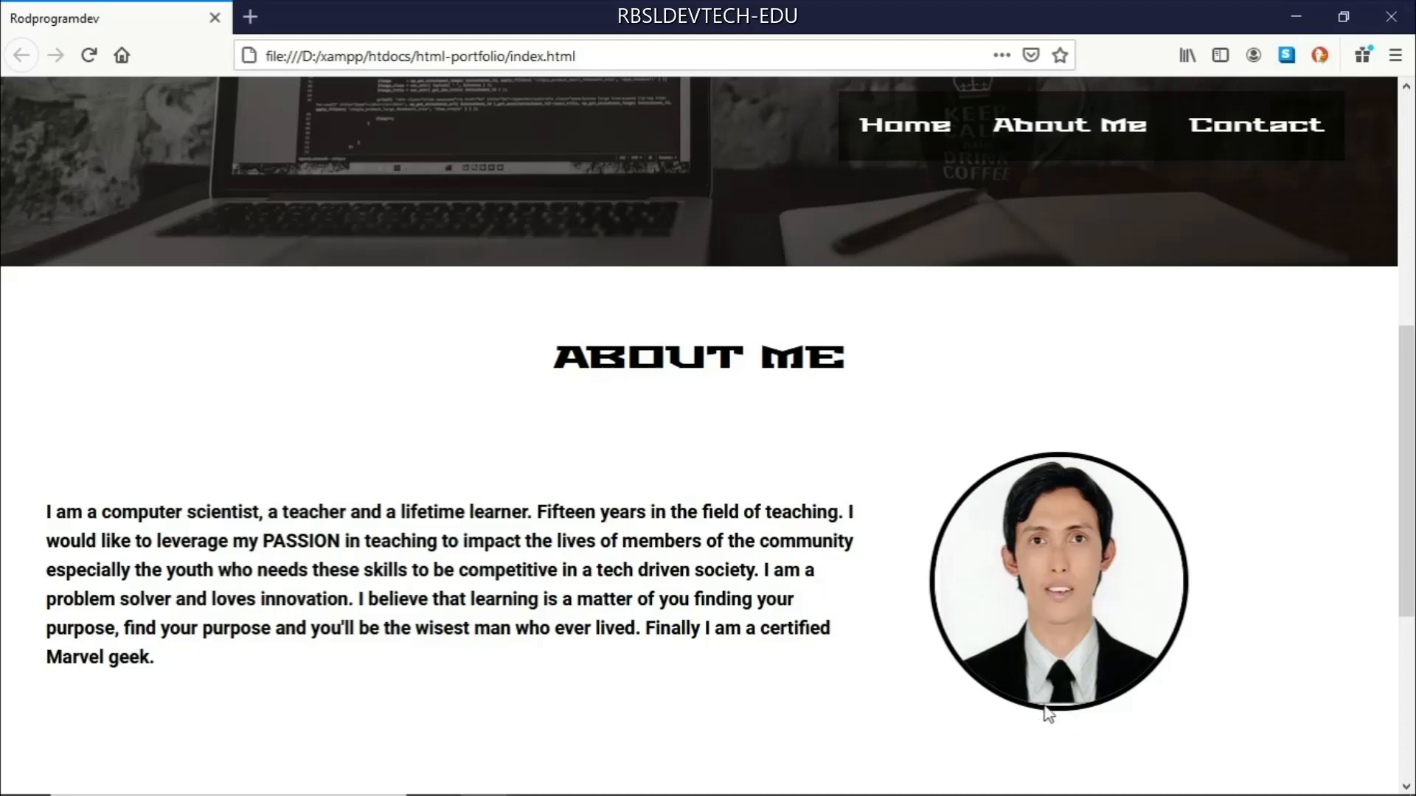
left_click(80, 59)
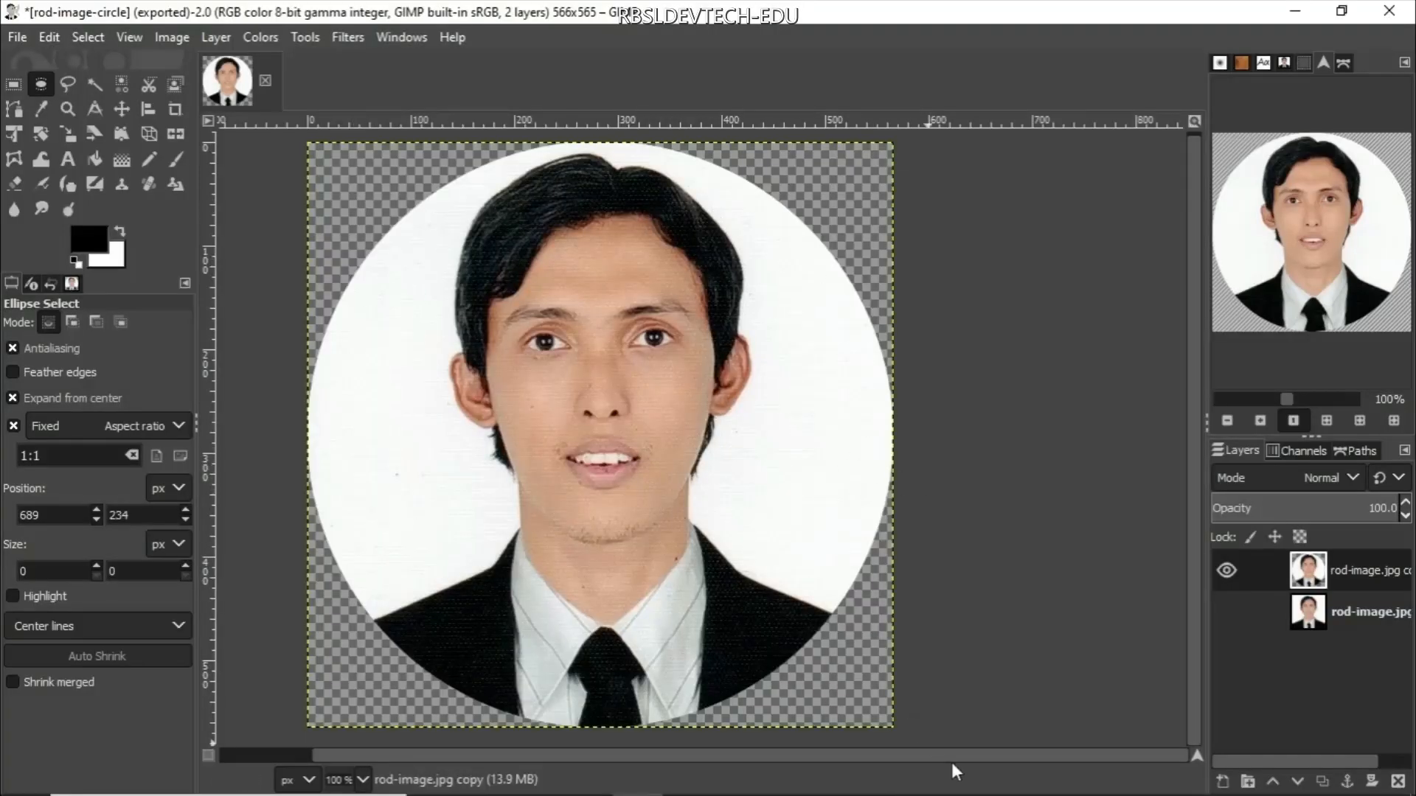
left_click_drag(949, 757, 718, 738)
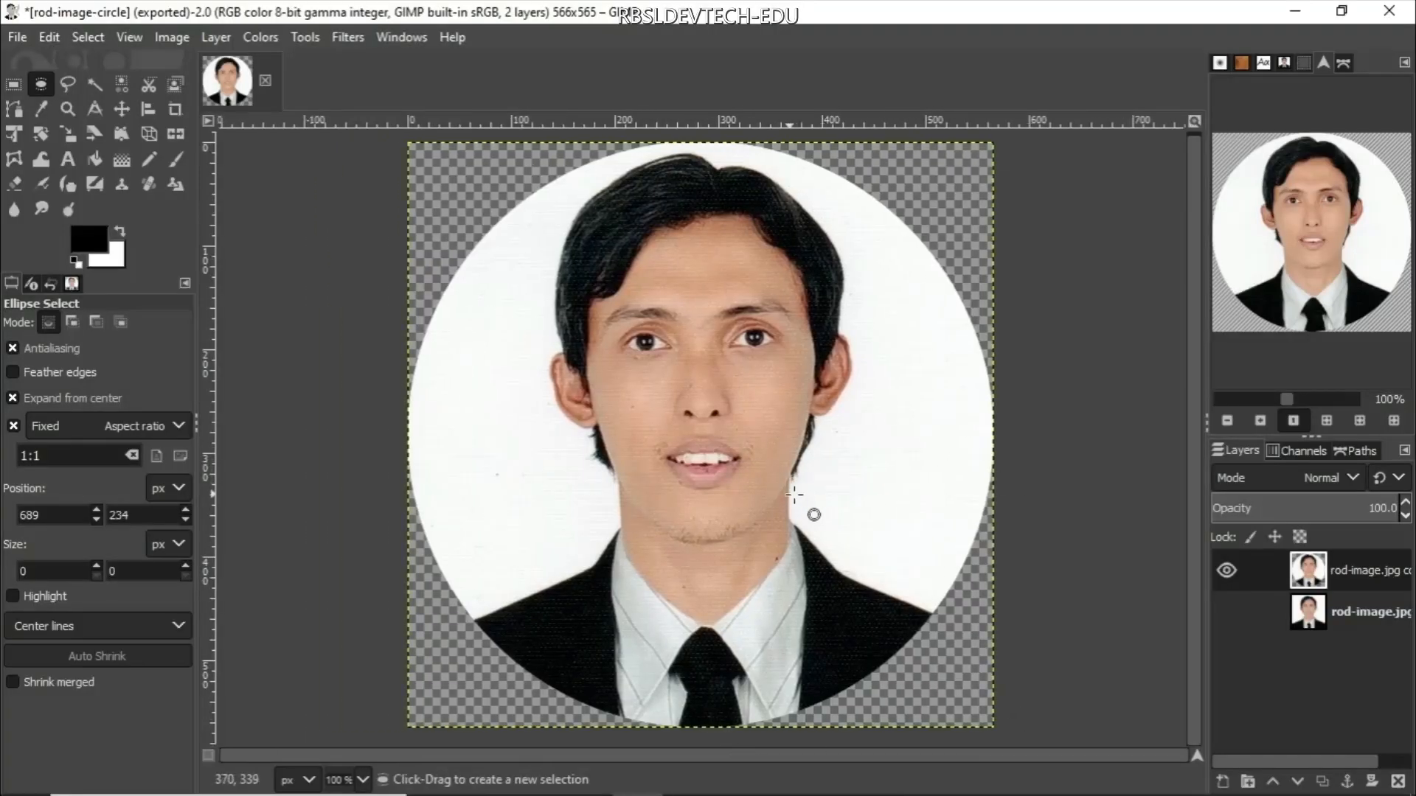